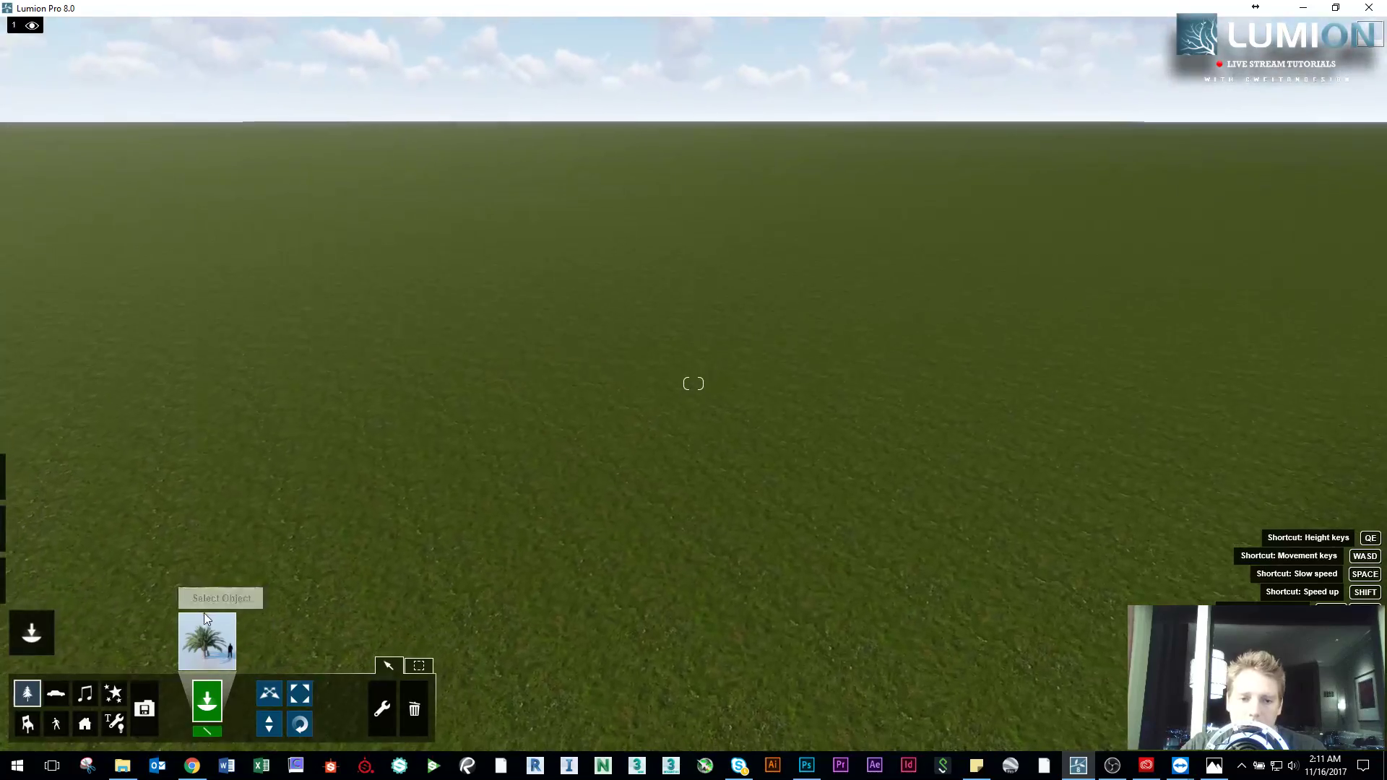
Step: Place the short bushy palm on the open grass in the middle of the scene
click(464, 542)
right_drag(465, 542, 415, 536)
scroll(692, 383, down, 3)
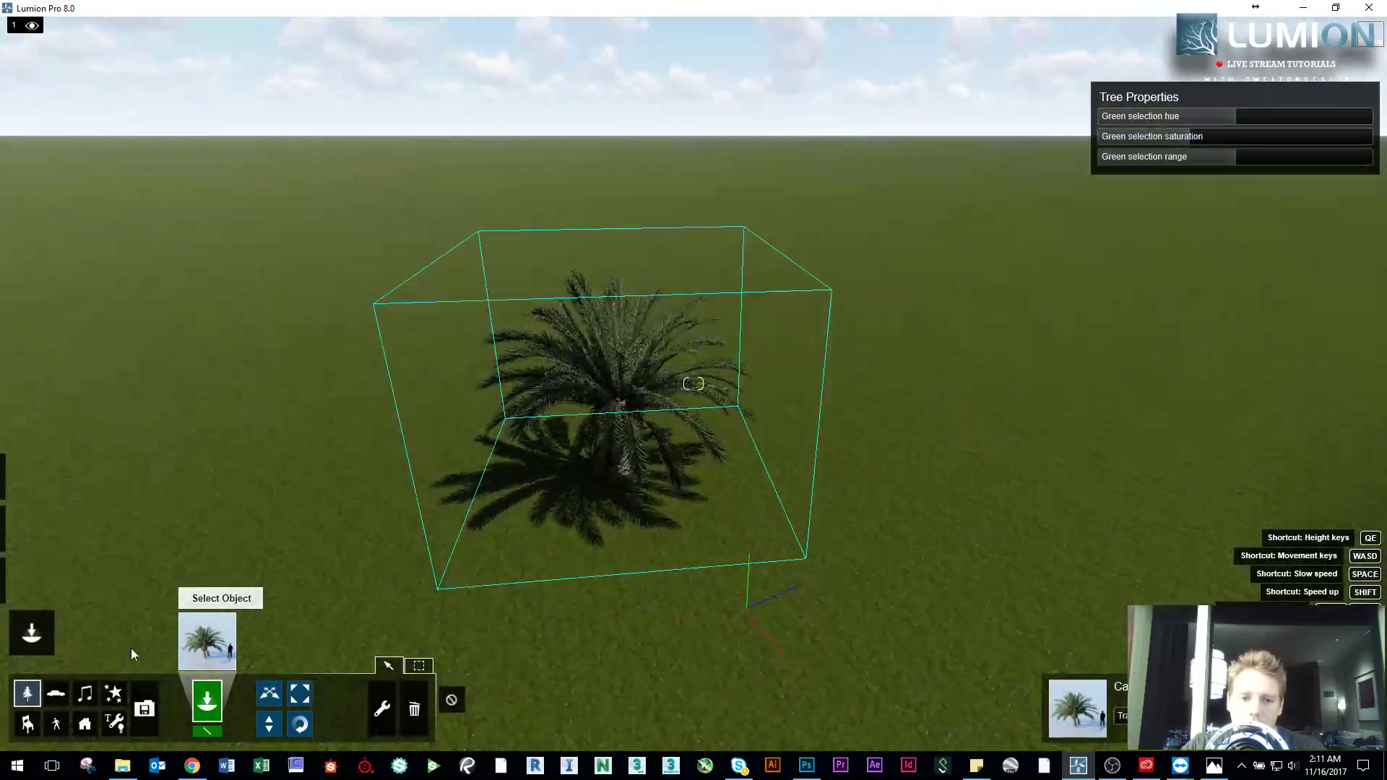
Step: Add two medium-height palms and one taller palm from the nature library's palm category around the short palm
click(208, 641)
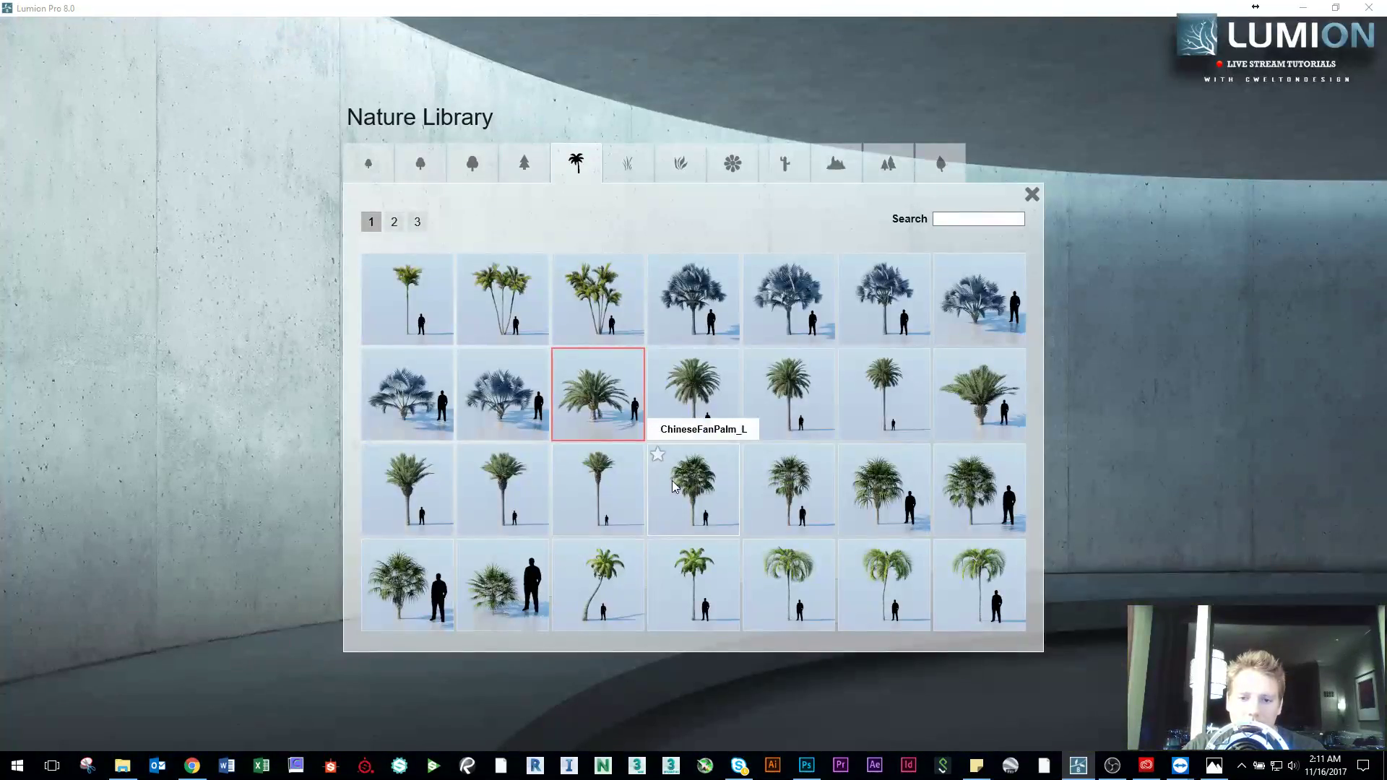
click(679, 397)
drag(907, 410, 741, 417)
click(521, 437)
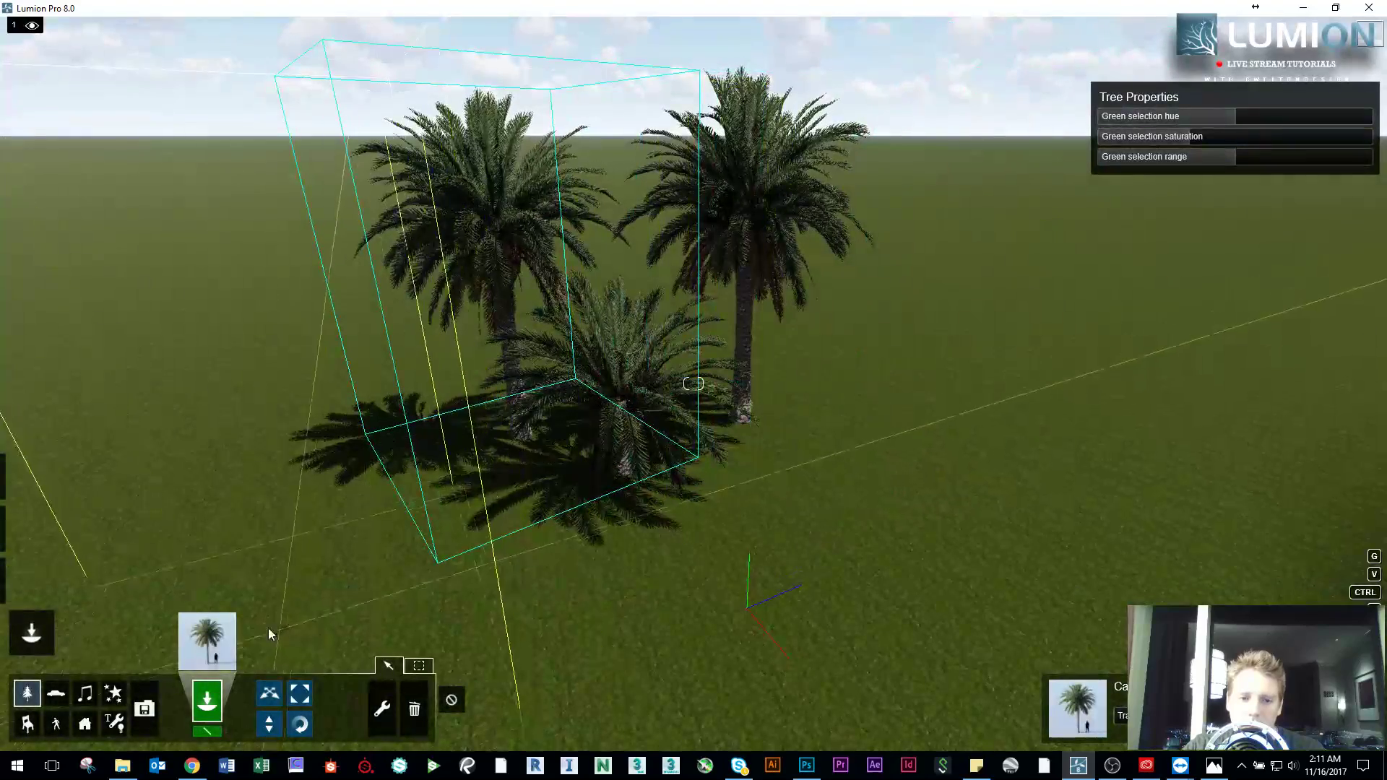
click(207, 642)
click(766, 409)
click(625, 408)
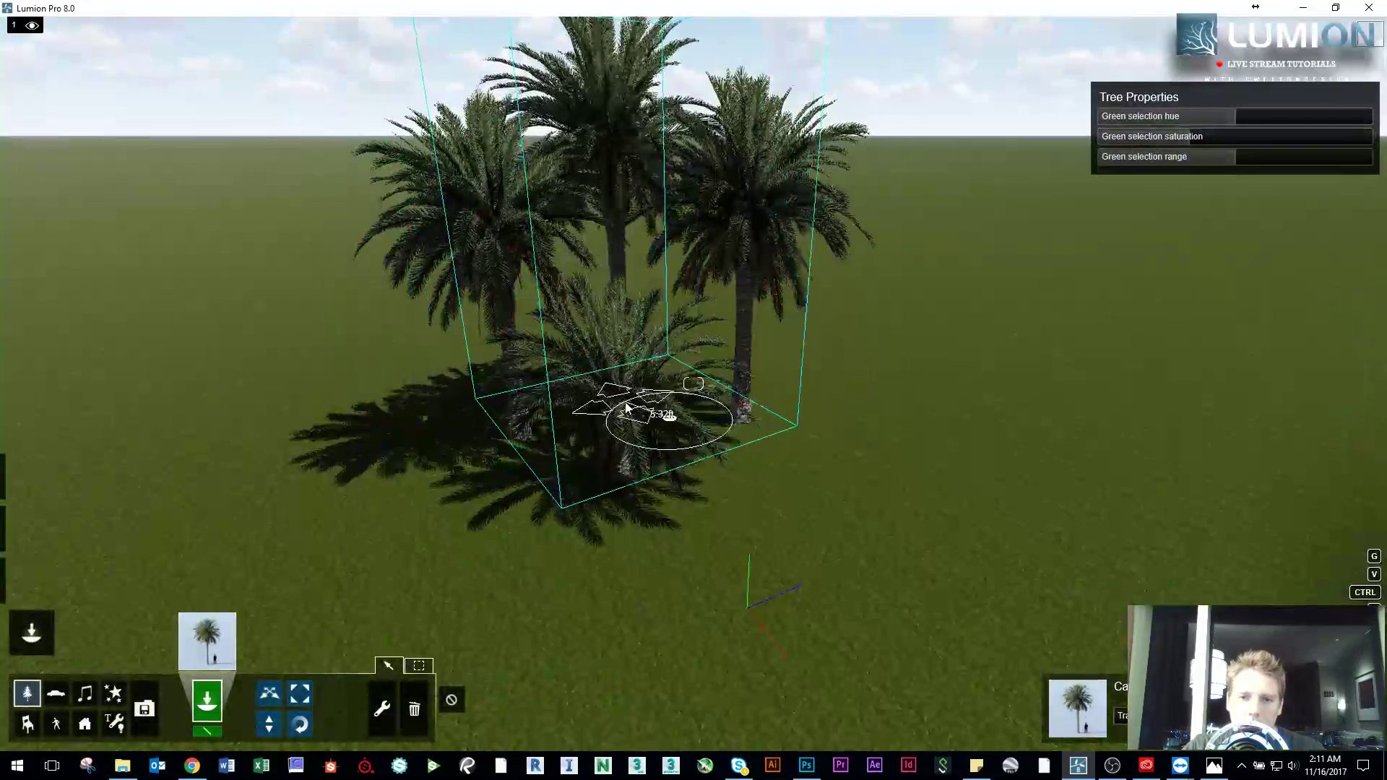
Step: Box-select all four palms and move them together a short distance across the grass
key(w)
right_drag(626, 408, 578, 390)
key(s)
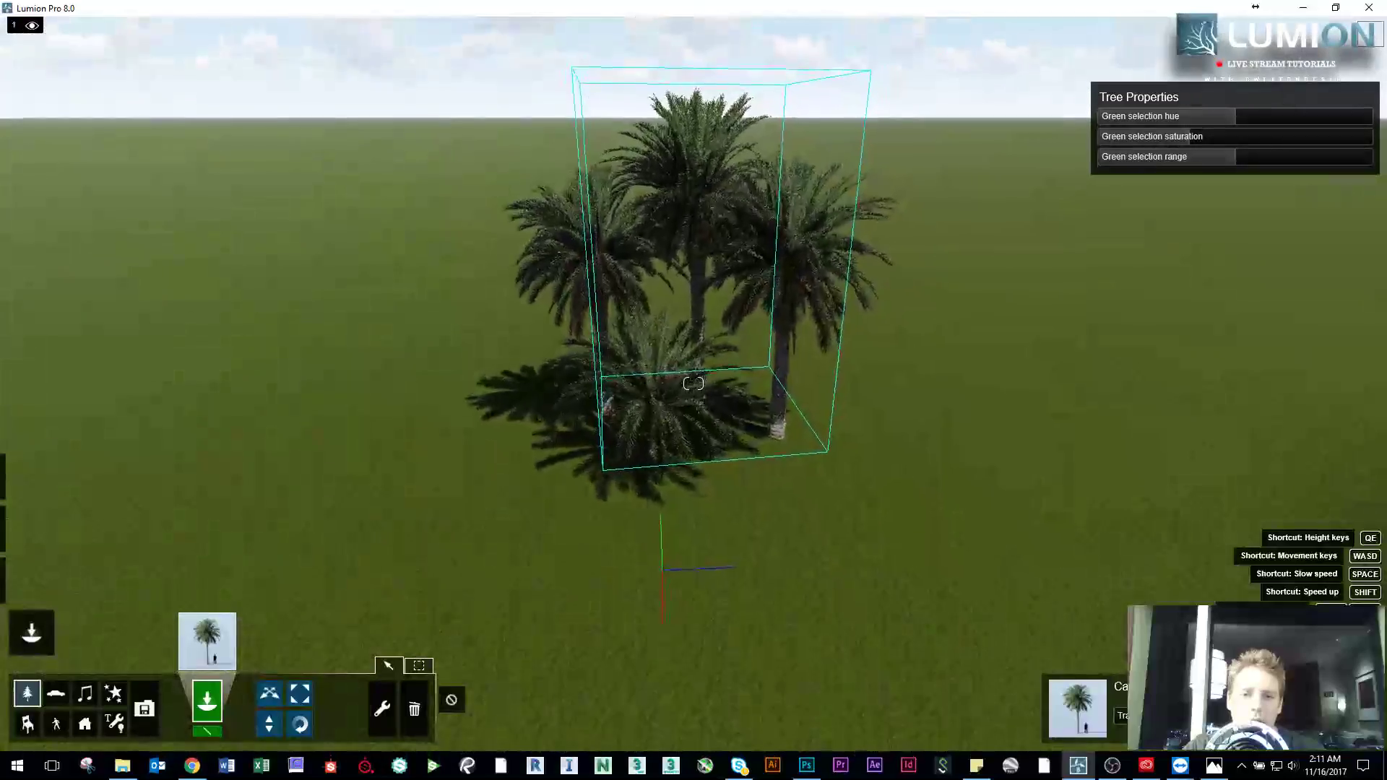
key(w)
key(s)
click(268, 693)
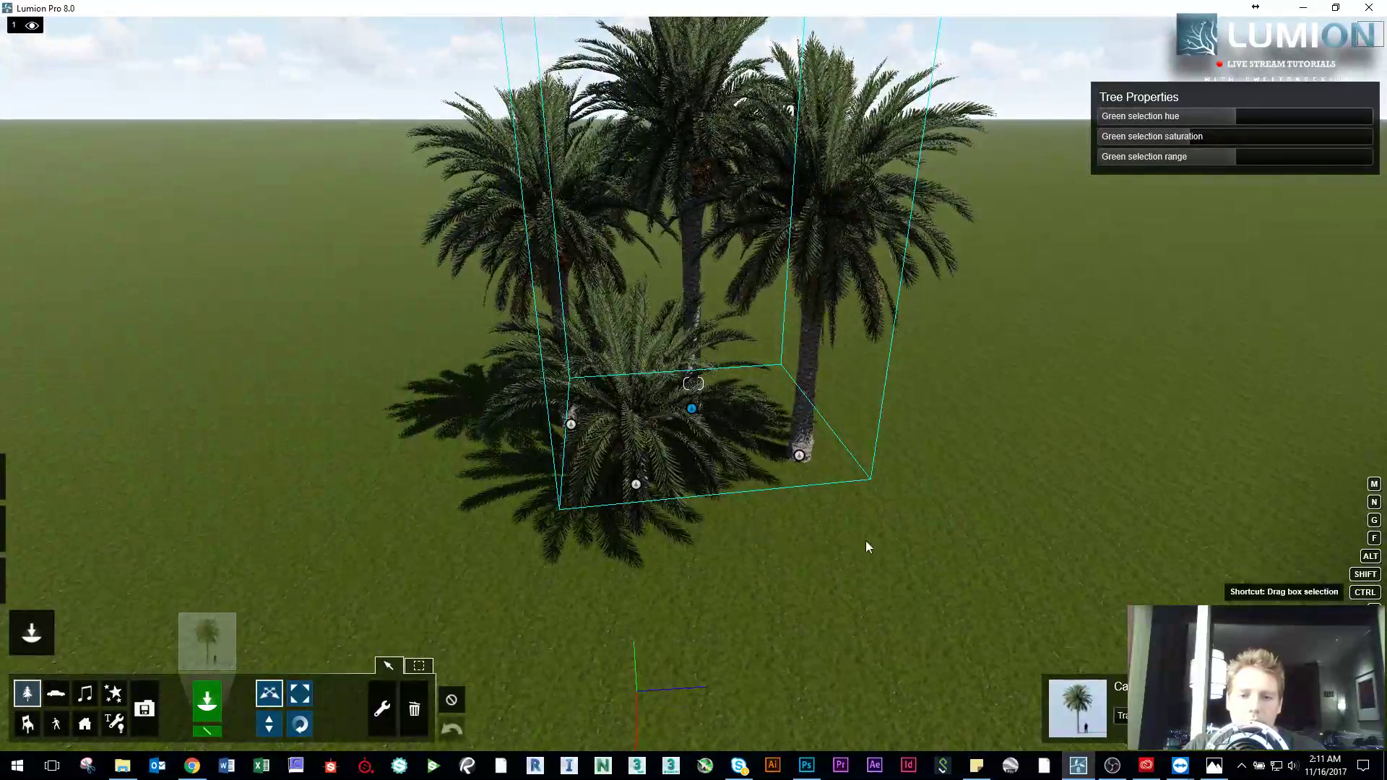
click(421, 666)
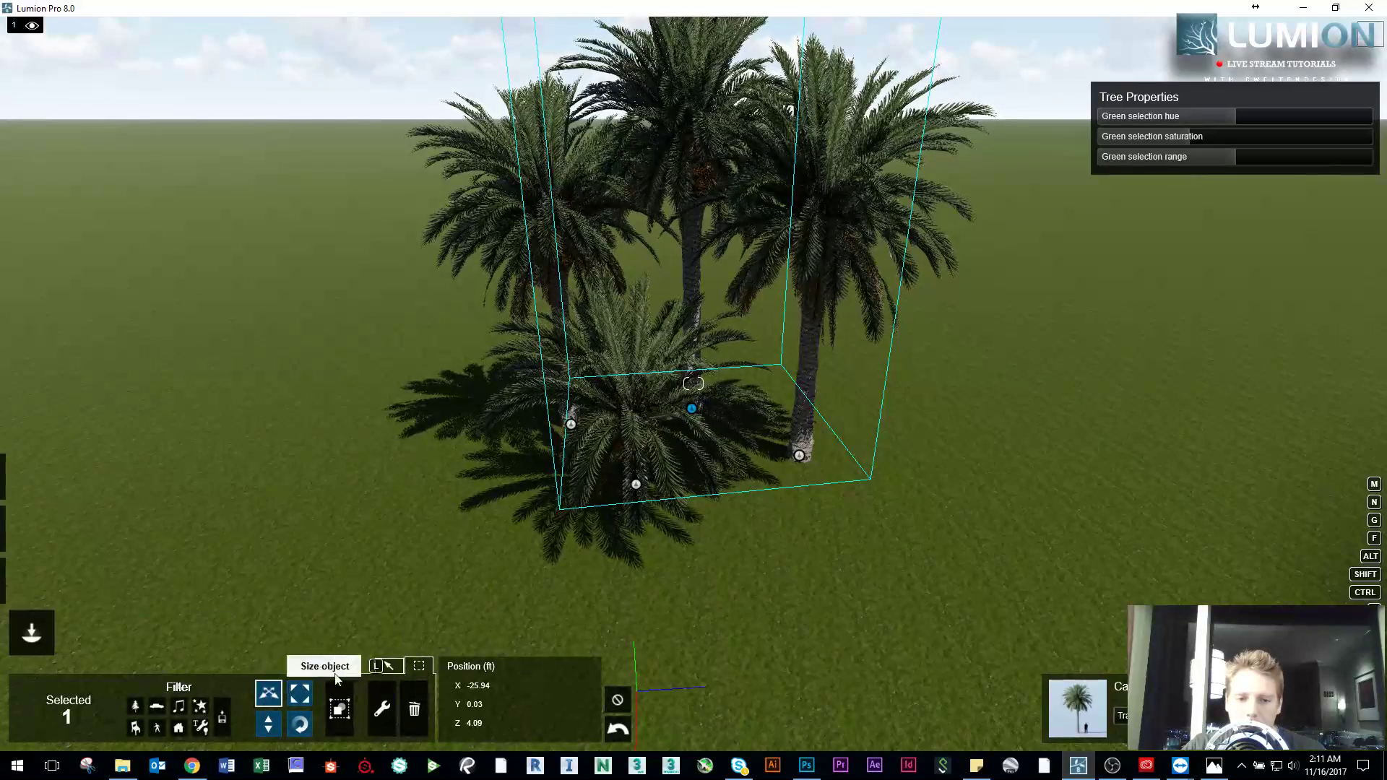
click(397, 669)
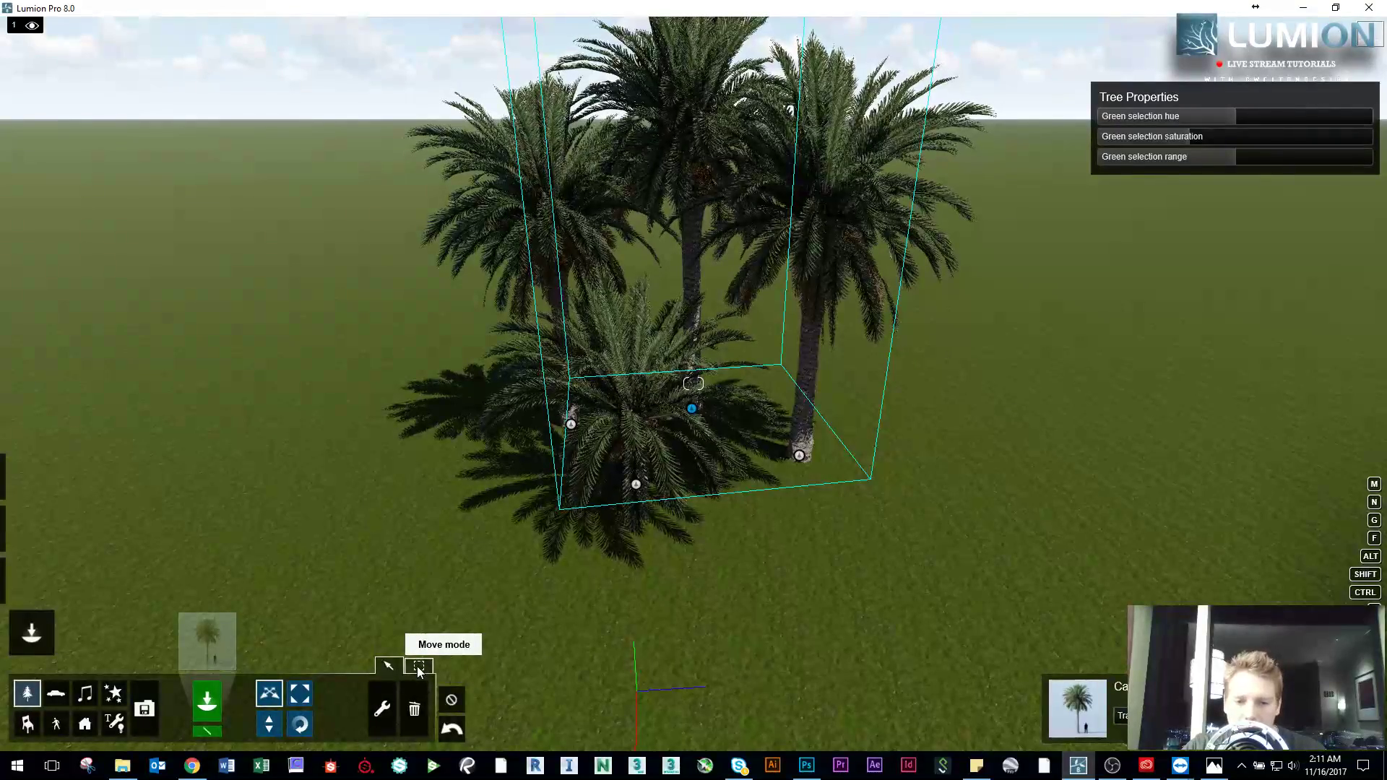
click(418, 667)
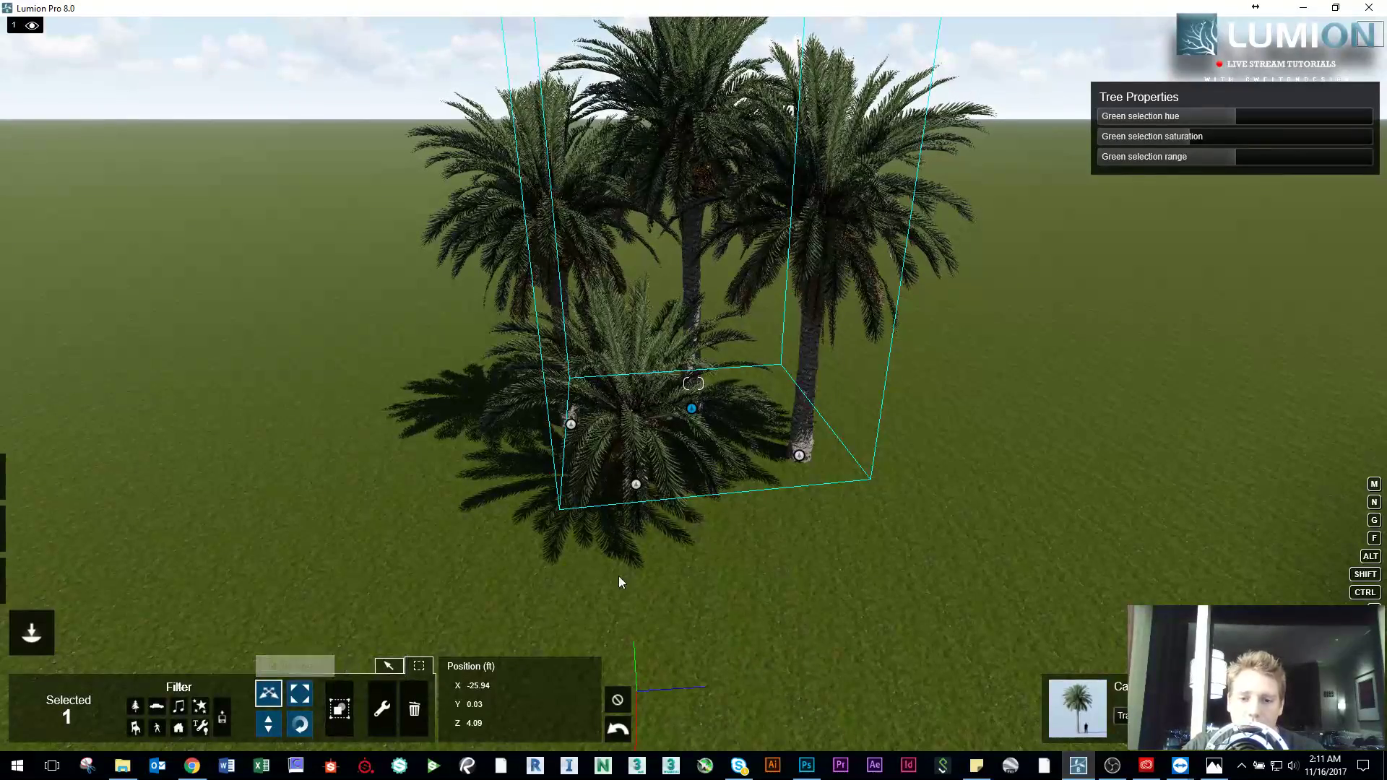
drag(1014, 580, 389, 319)
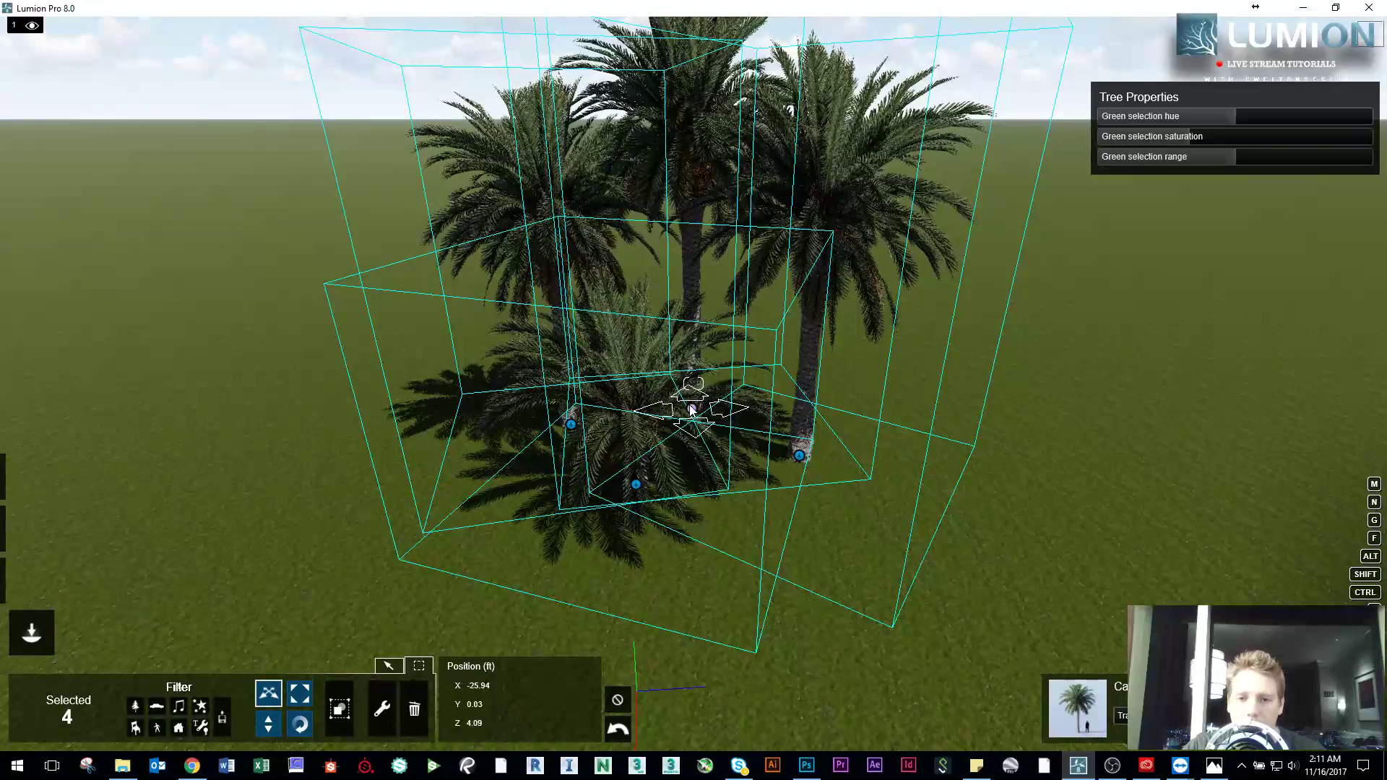
drag(673, 410, 659, 395)
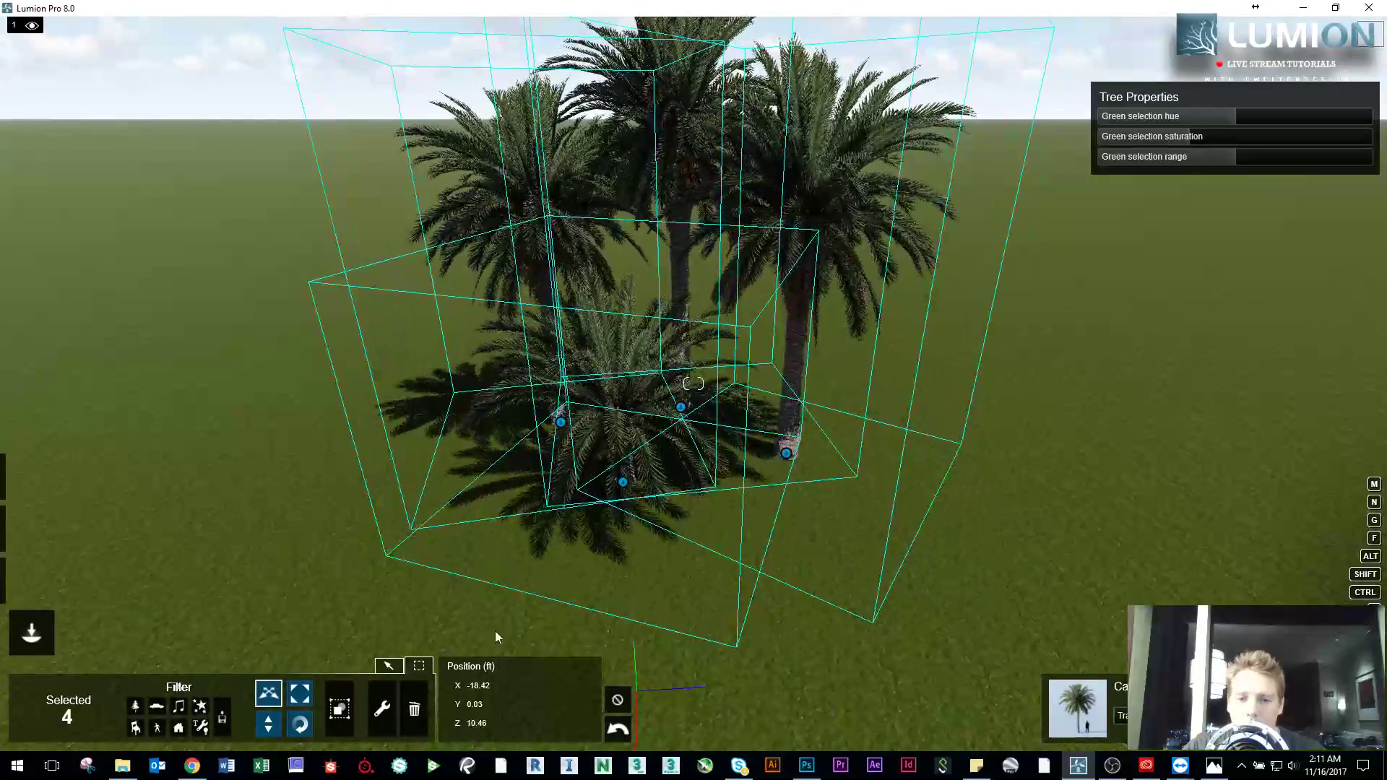
Step: Group the four selected palms and move the group to about X -19.50, Z -4.69 ft
click(341, 709)
right_drag(679, 361, 730, 514)
key(w)
click(662, 516)
key(w)
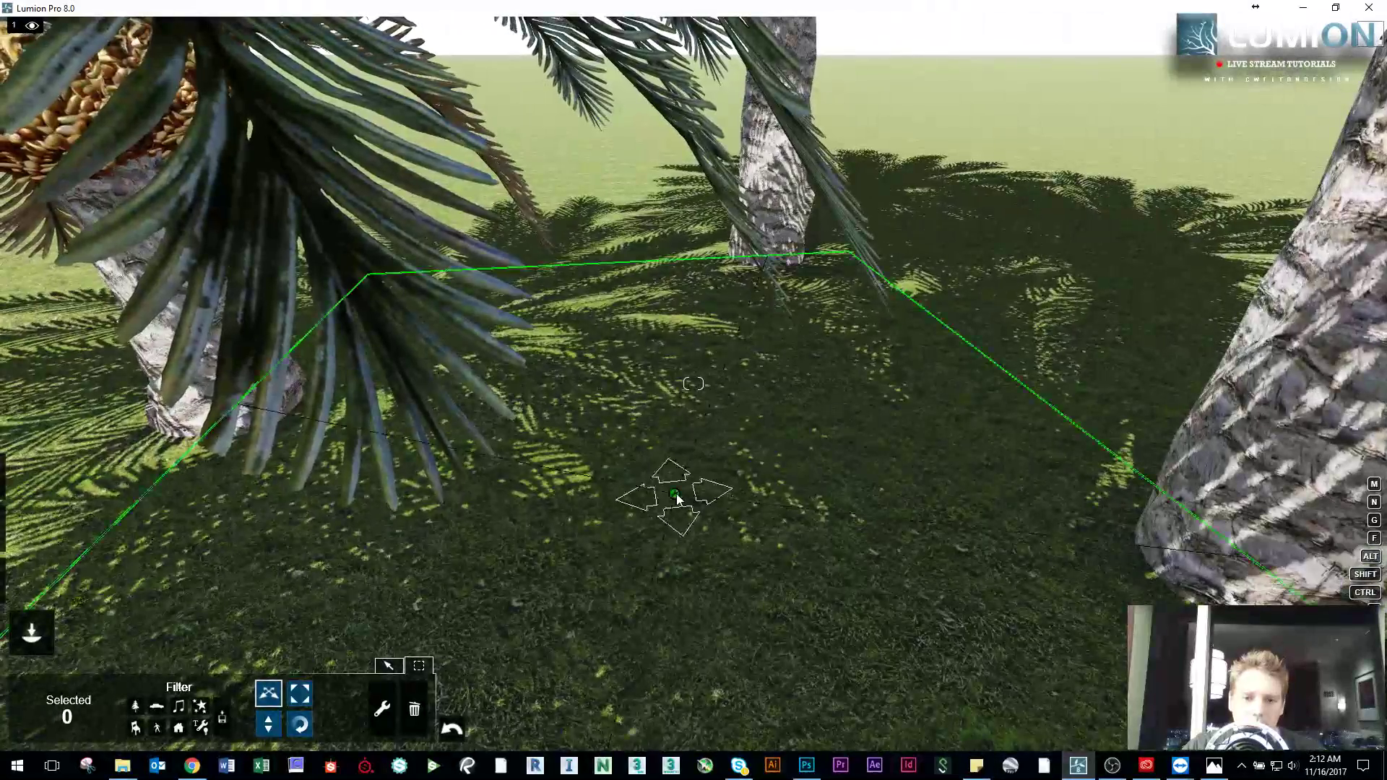
drag(675, 495, 549, 293)
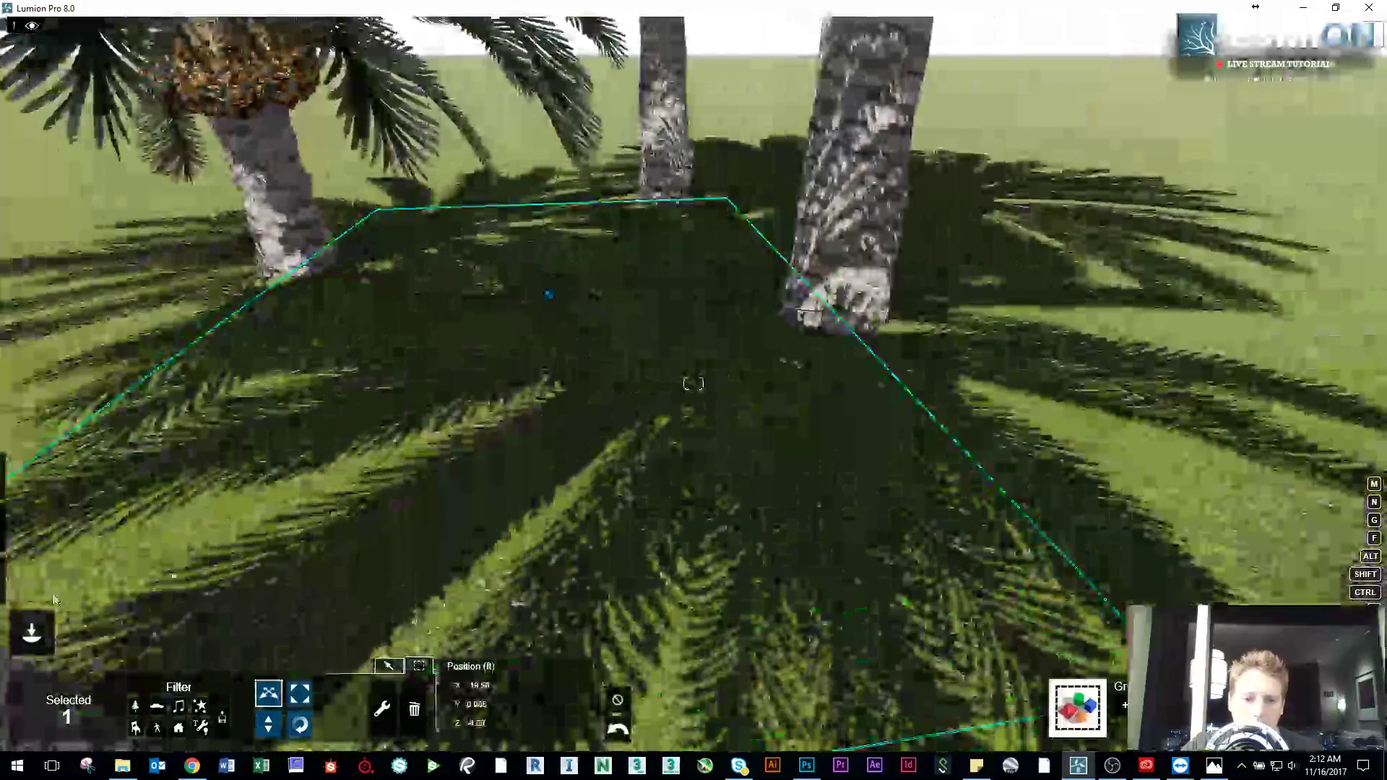
Step: Lower the sun height so the palm trunks cast long shadows across the grass
click(32, 477)
drag(119, 697, 314, 547)
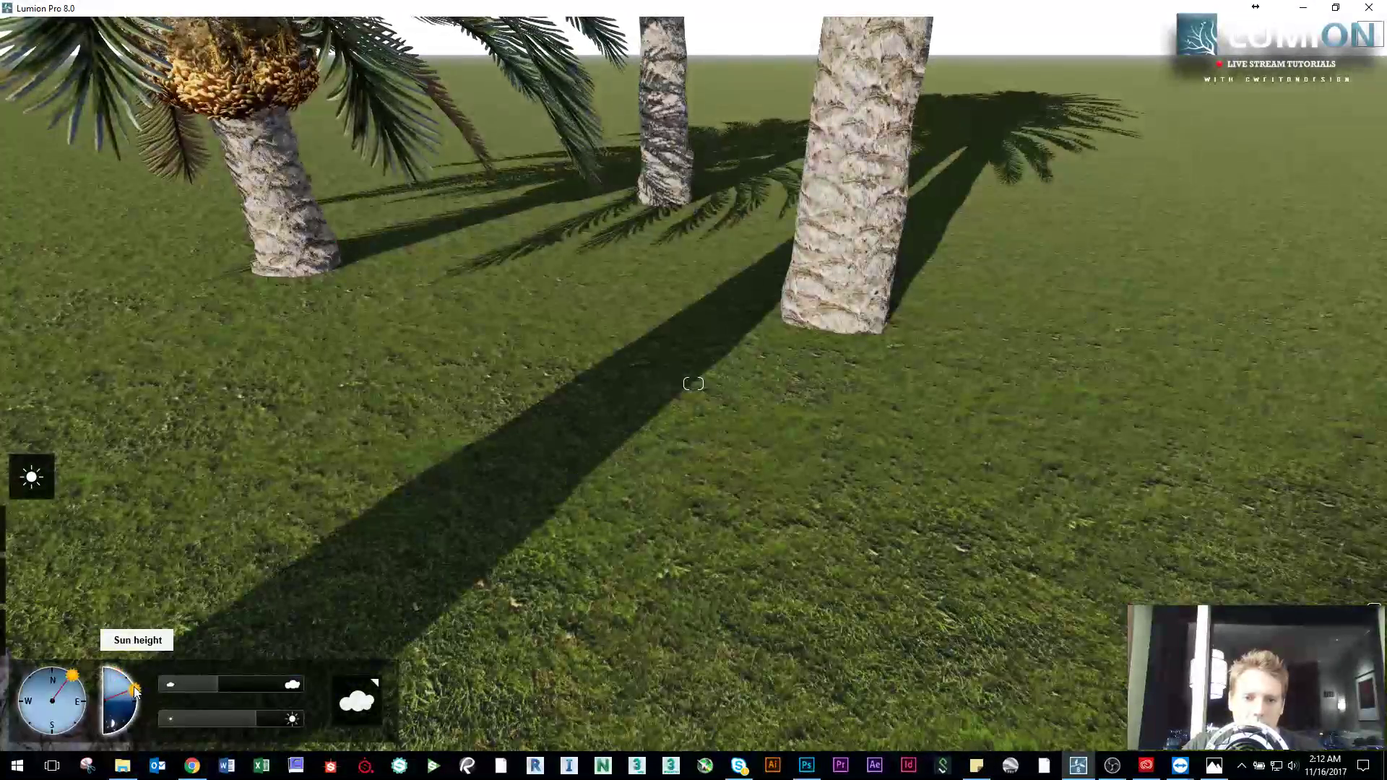
key(s)
right_drag(505, 443, 699, 358)
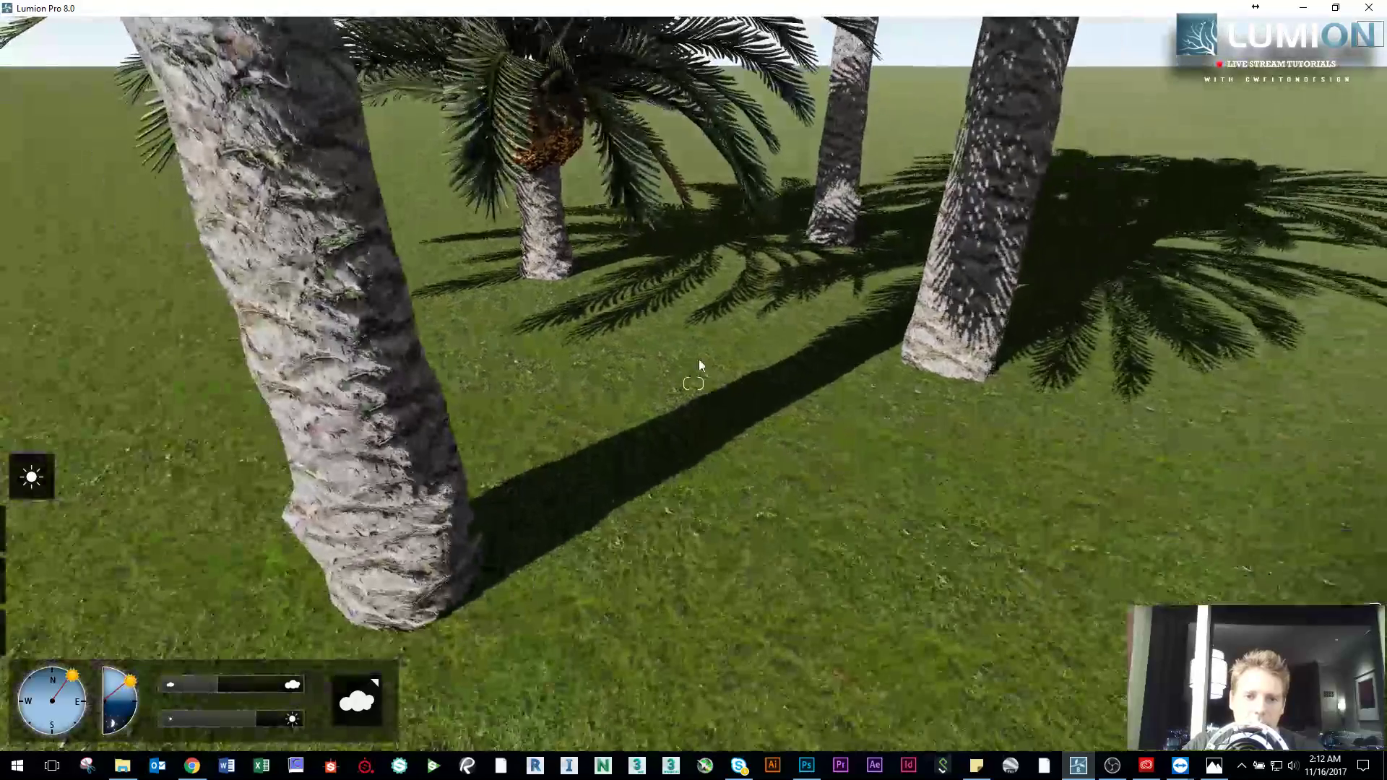
Step: Move the palm group by its control point to about X -24.60, Z -4.74 ft
click(31, 633)
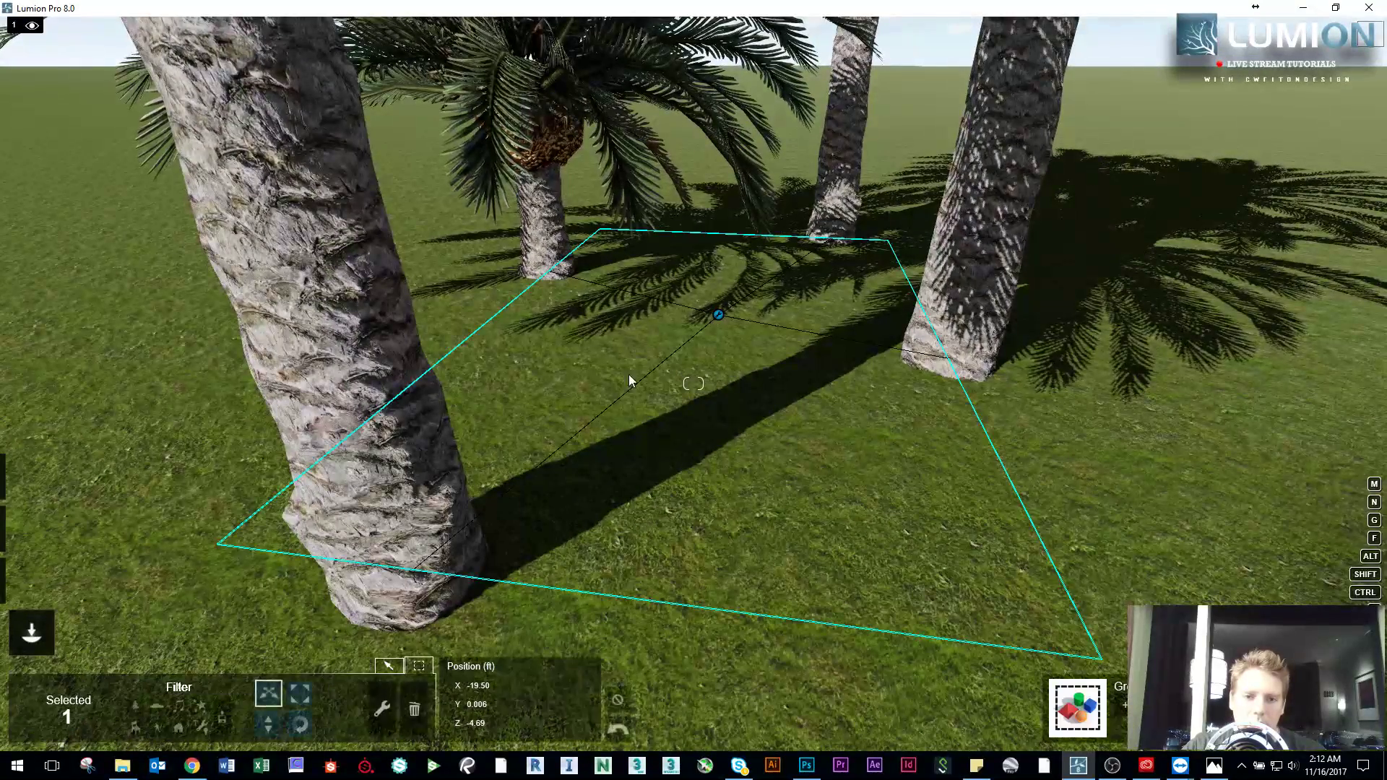
key(w)
mouse_move(712, 322)
right_down()
mouse_move(781, 276)
mouse_move(726, 260)
mouse_move(705, 331)
right_up()
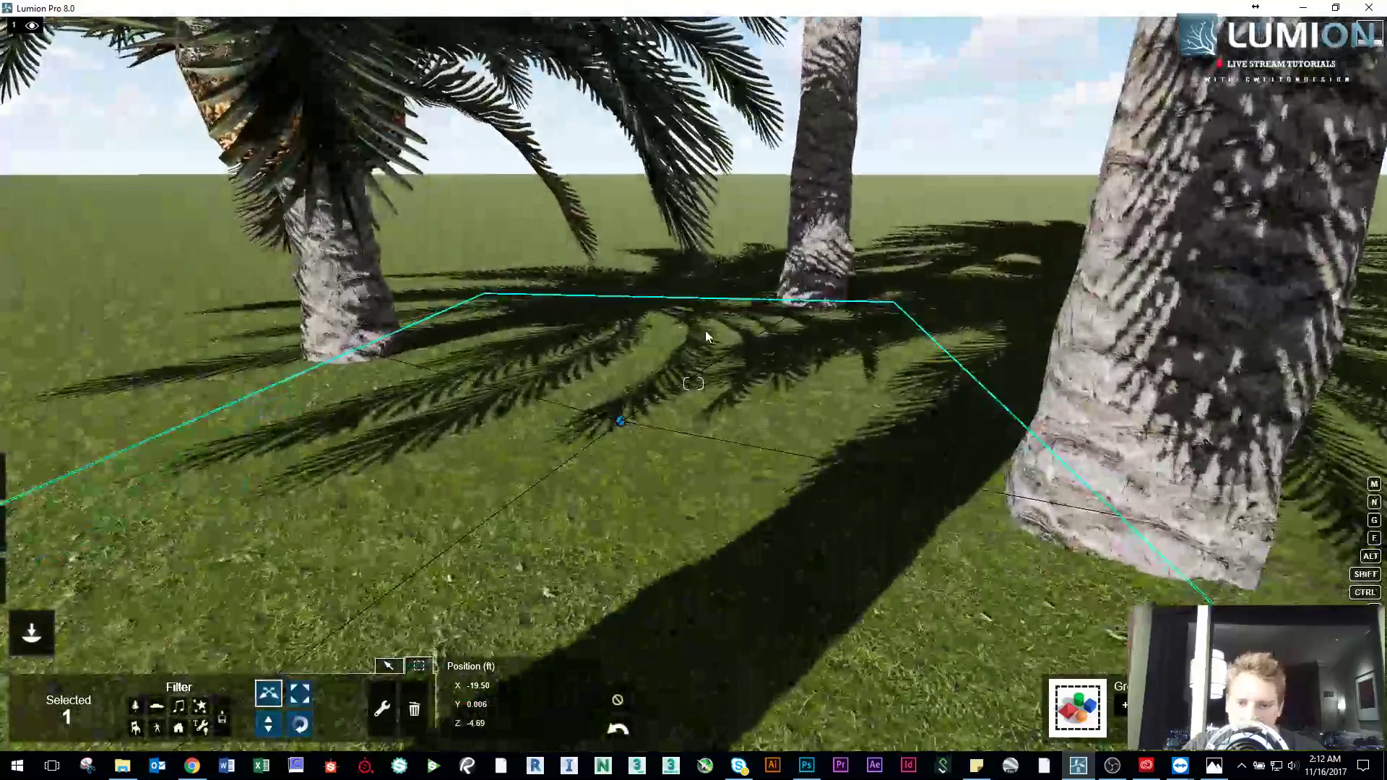
scroll(679, 362, up, 2)
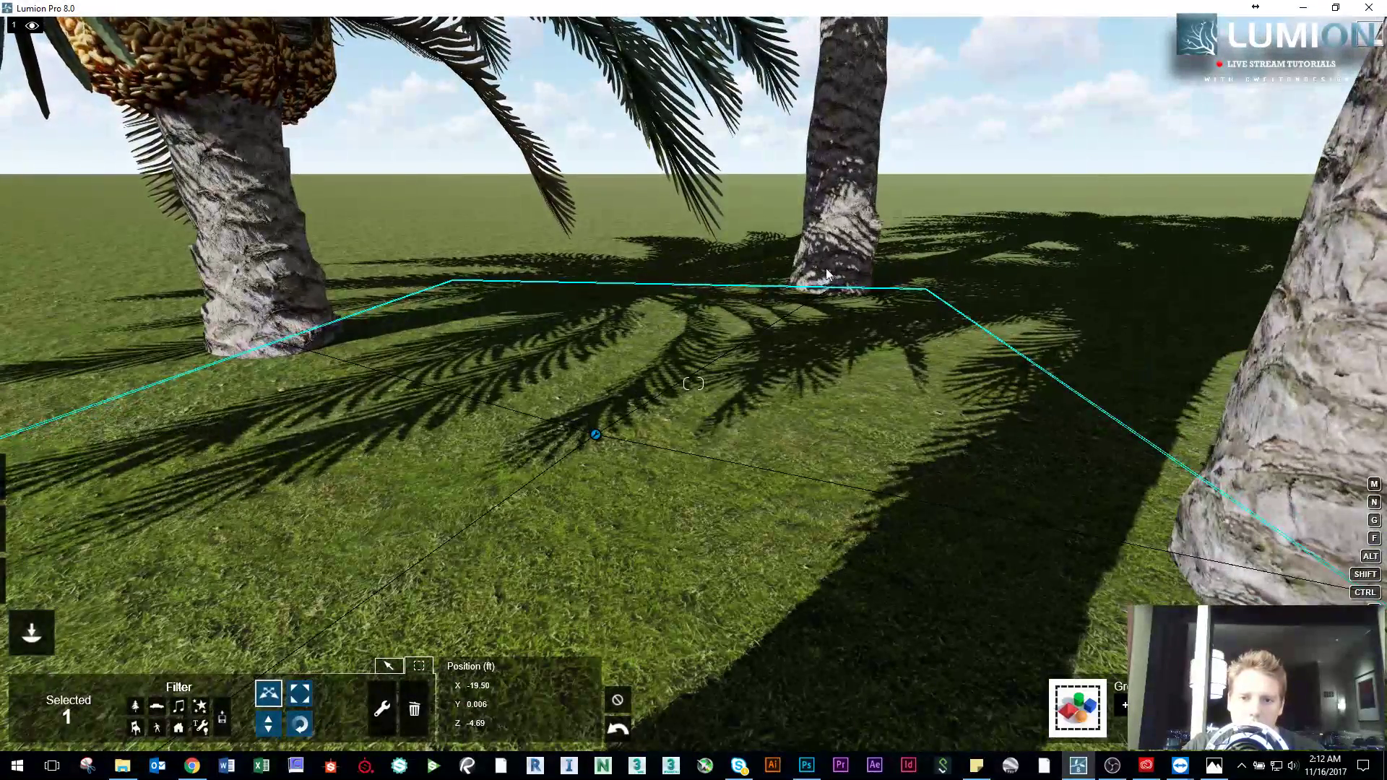
right_drag(498, 444, 504, 478)
key(s)
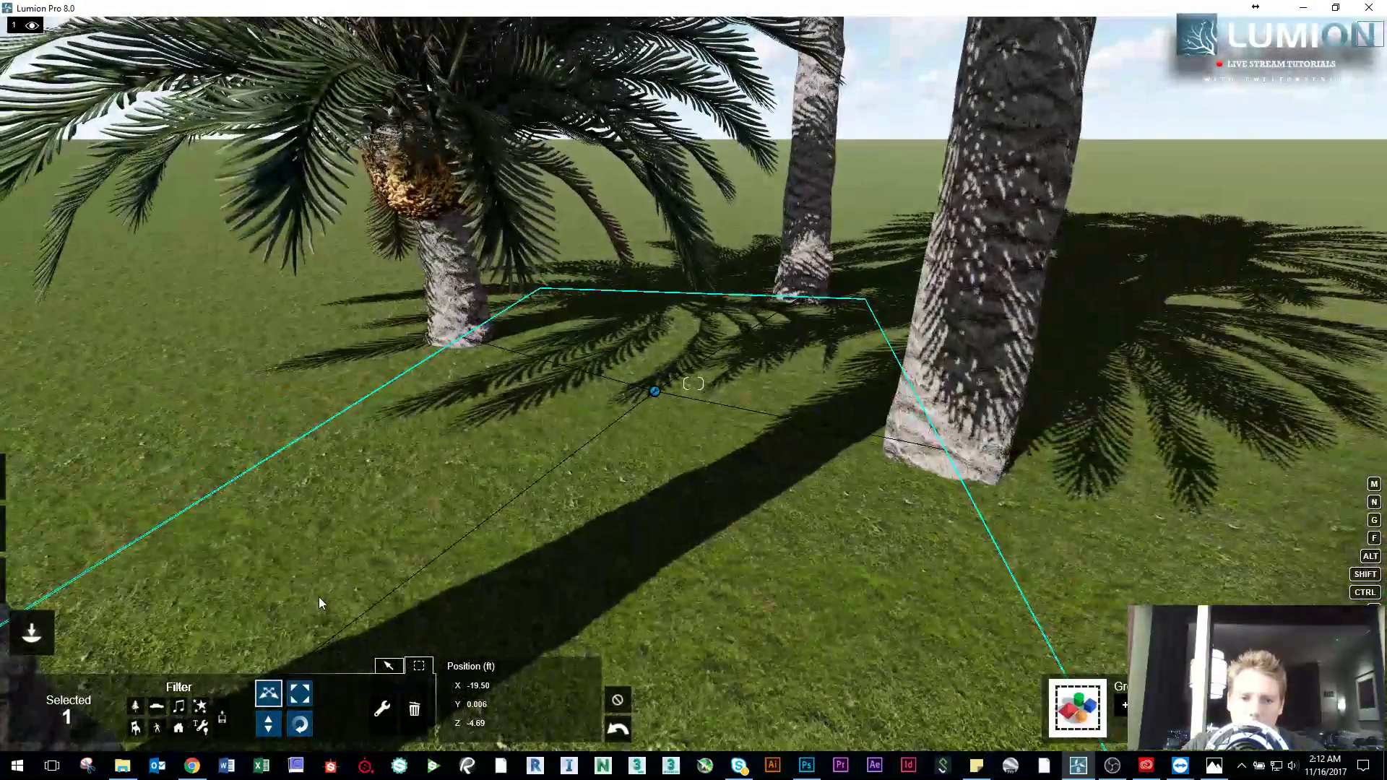
key(w)
right_drag(619, 408, 675, 404)
key(s)
key(s)
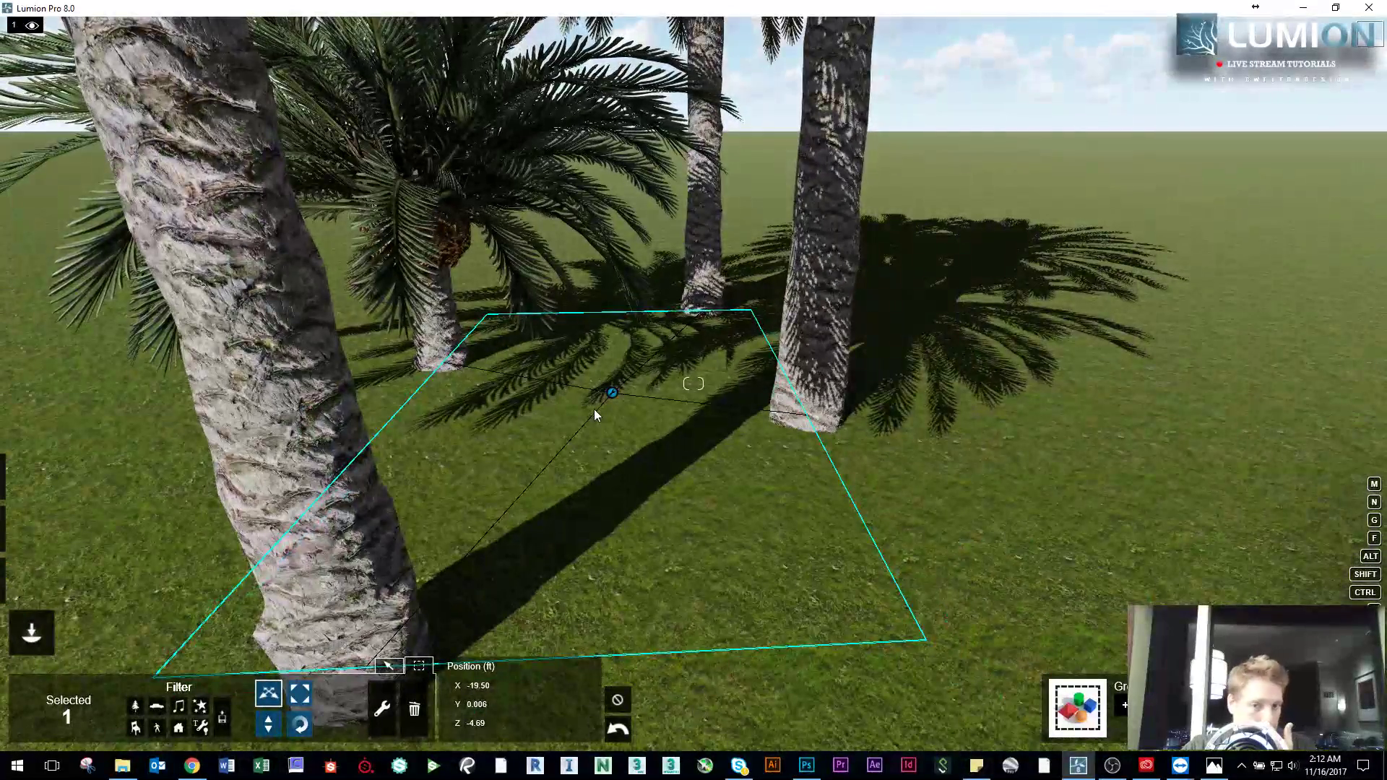
drag(616, 398, 795, 393)
Step: Place a slender bamboo from the nature library on the open grass away from the palm group
right_drag(796, 393, 939, 392)
key(s)
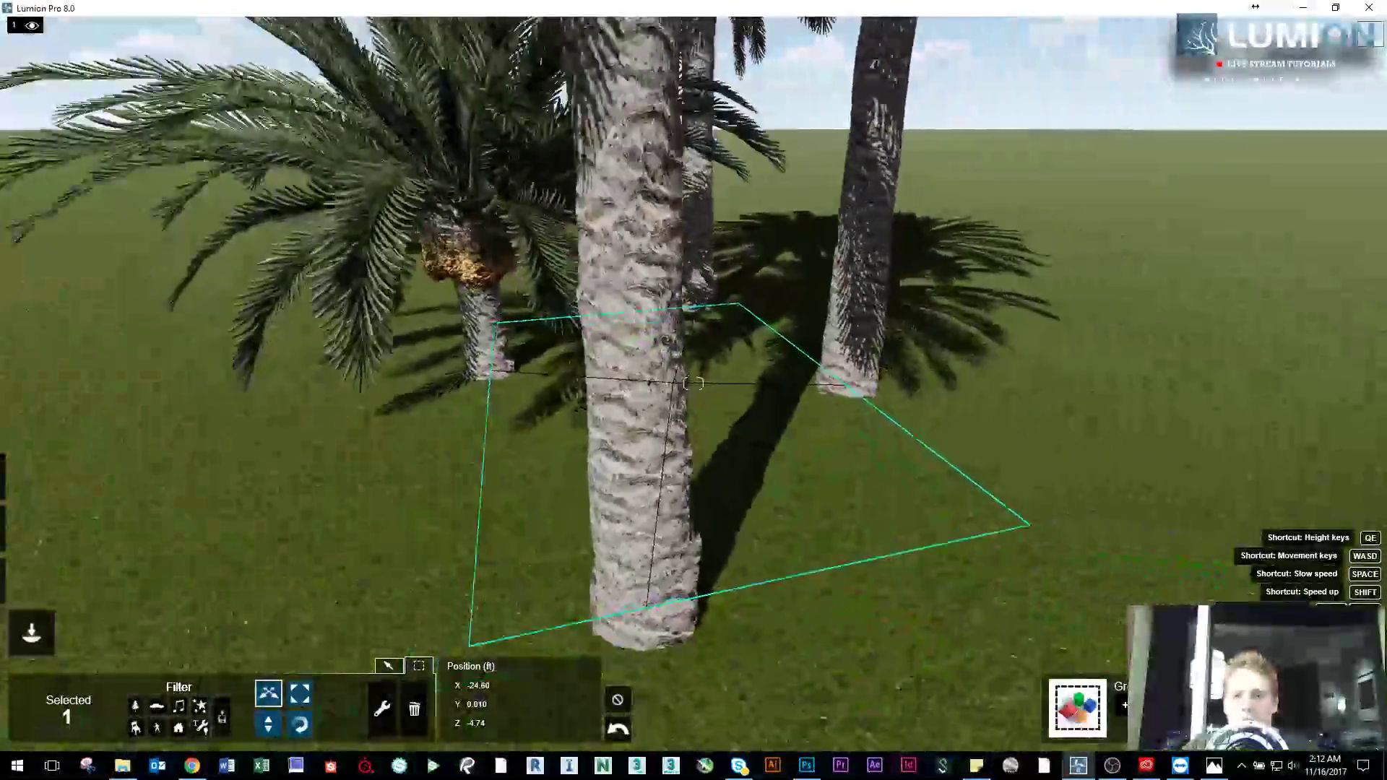
key(a)
mouse_move(693, 383)
right_down()
mouse_move(695, 361)
mouse_move(699, 376)
mouse_move(867, 381)
mouse_move(673, 391)
right_up()
key(d)
click(390, 667)
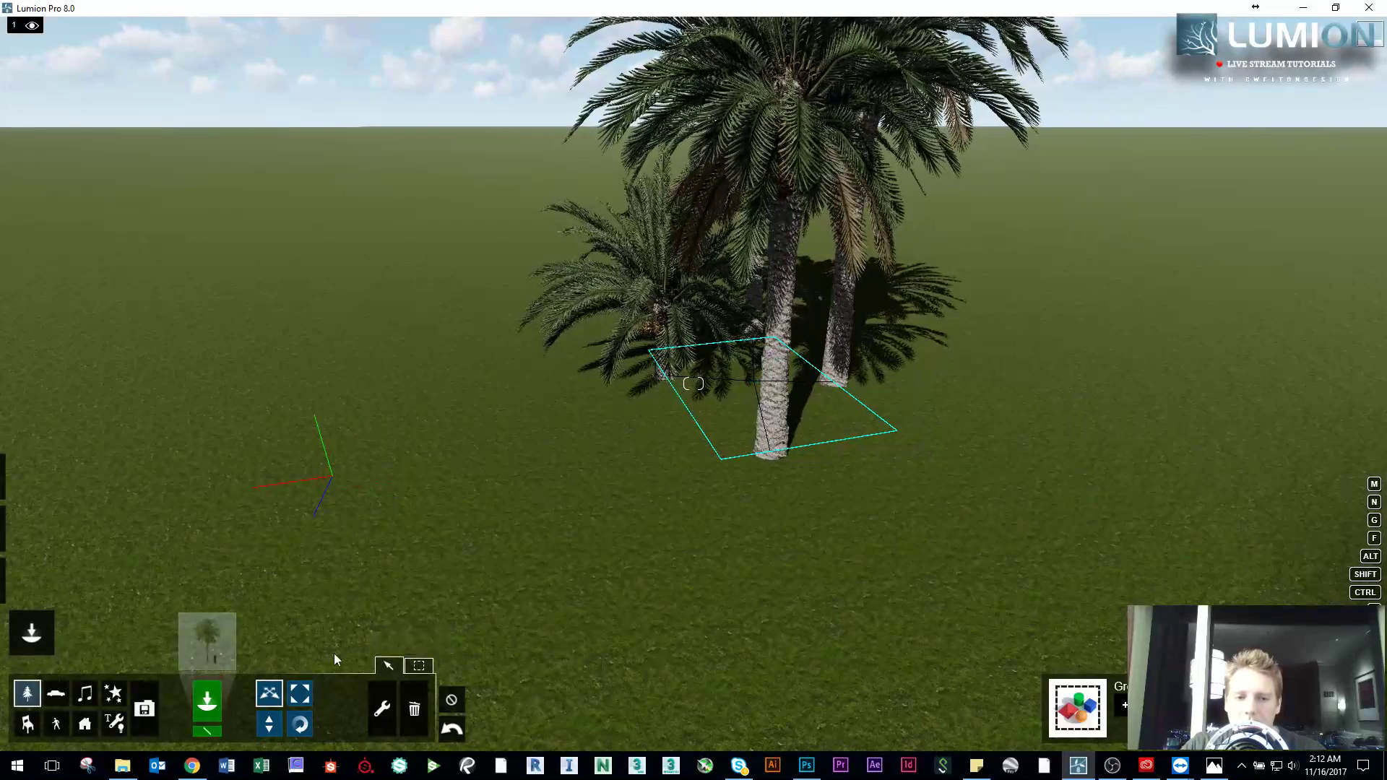
click(203, 645)
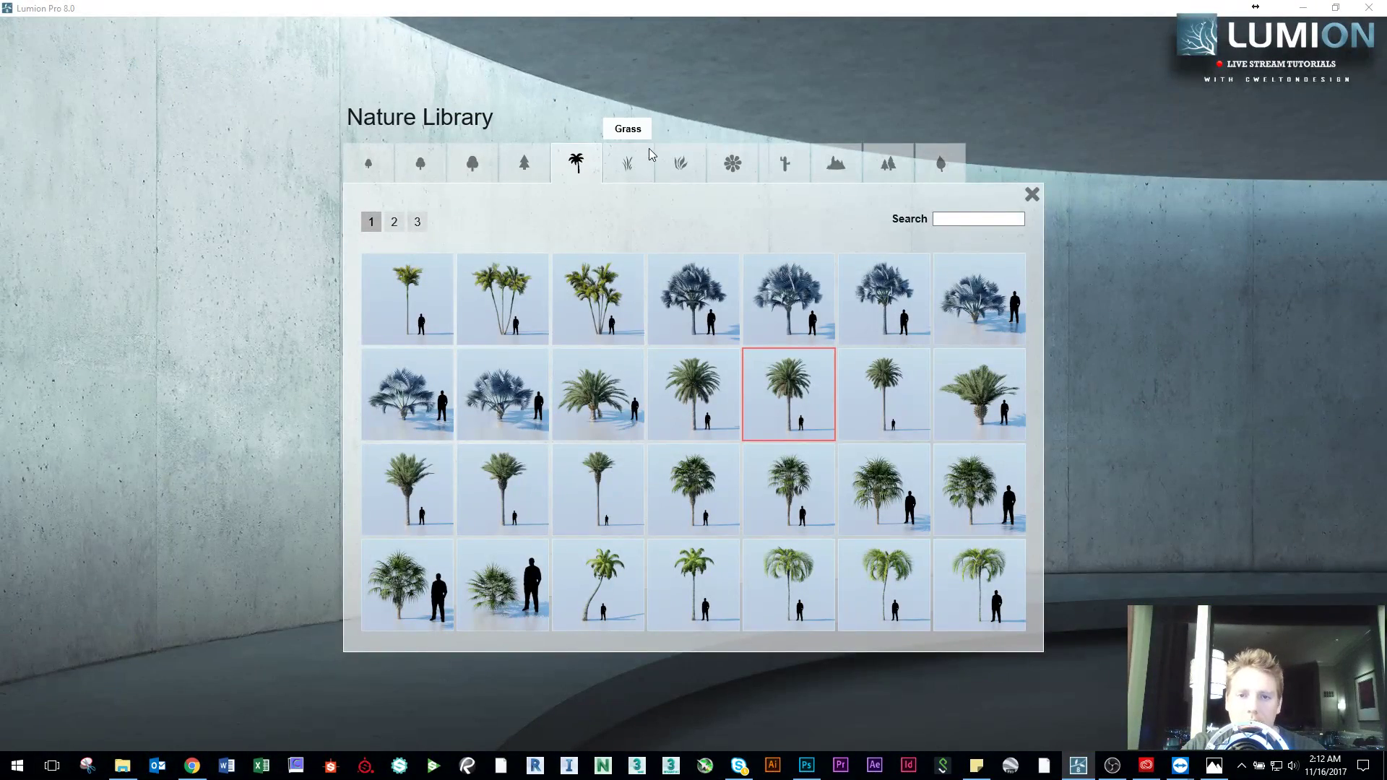
click(391, 169)
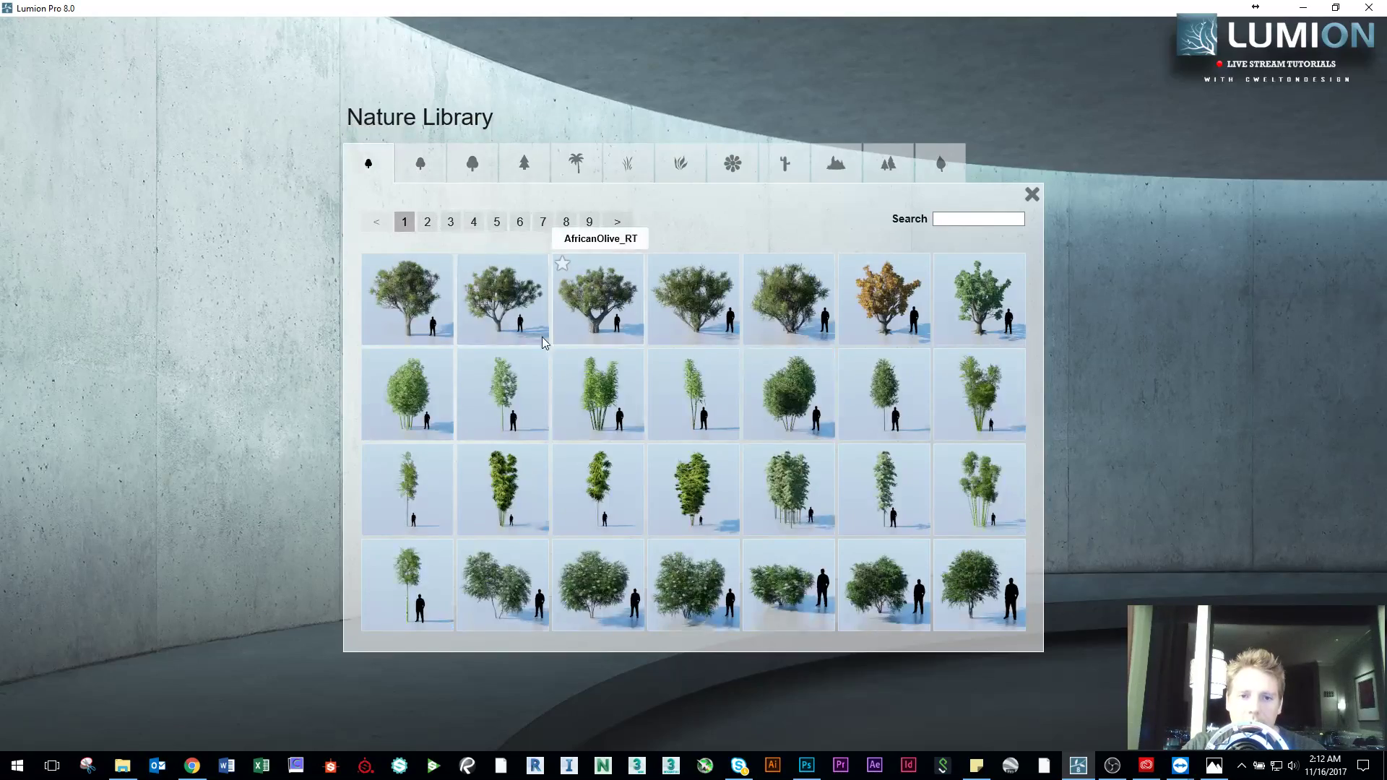
click(704, 399)
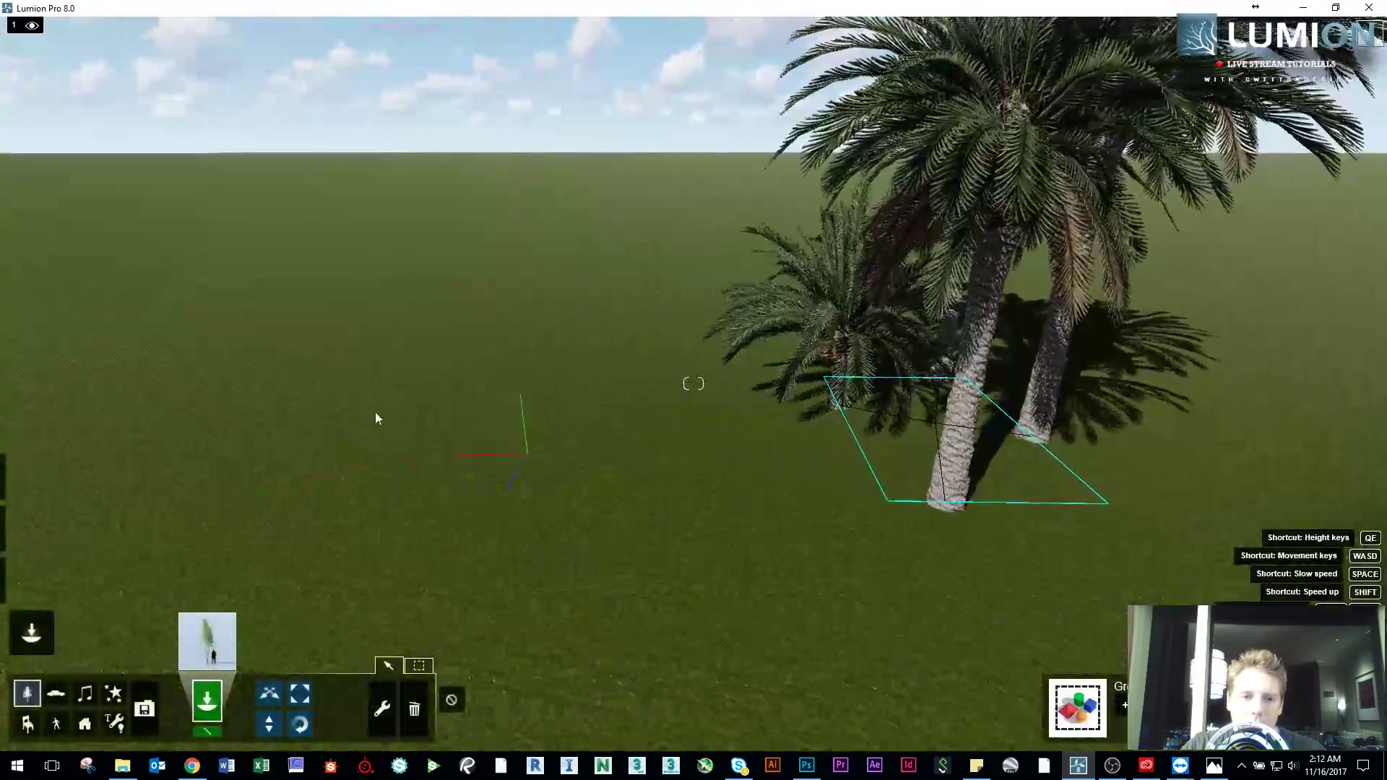
click(315, 401)
Step: Place a blue convertible sports car from the transport library on the grass in front of the bamboo
click(56, 693)
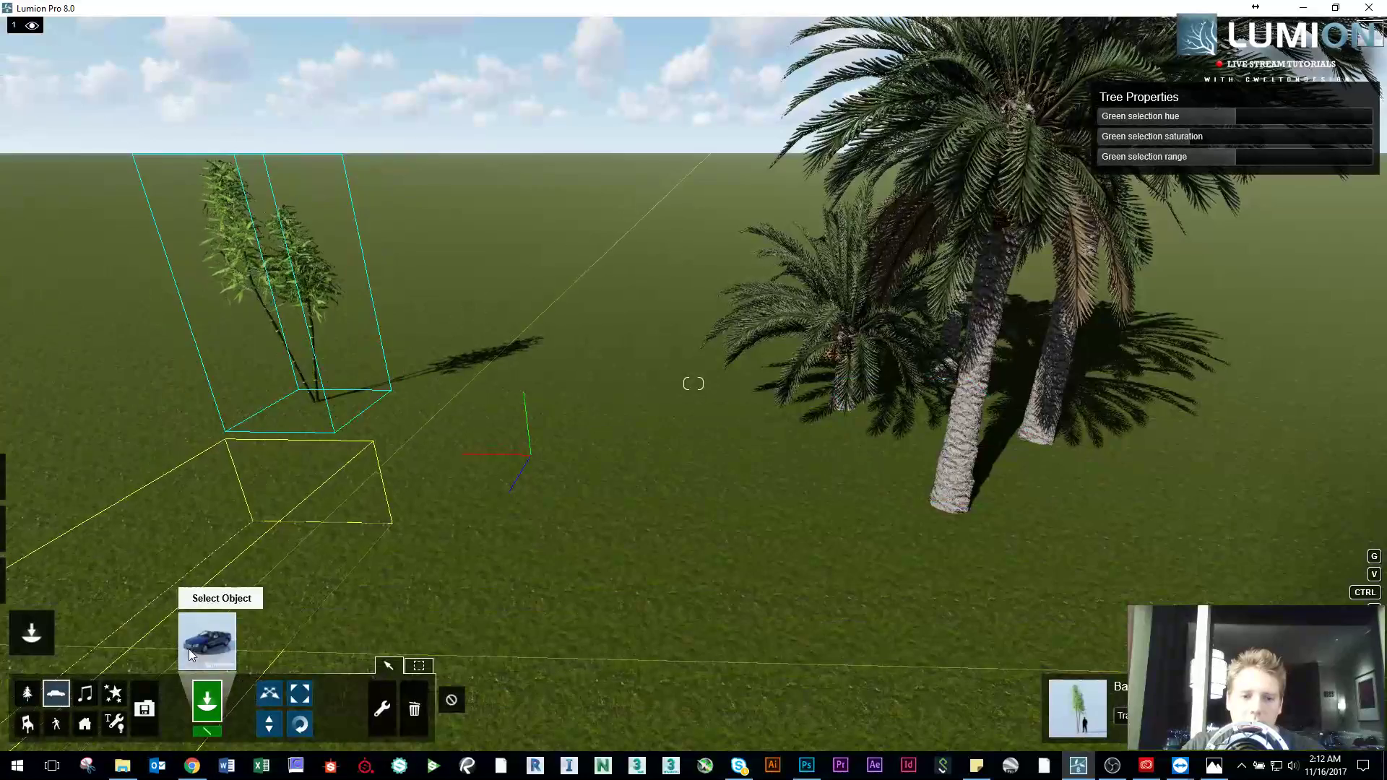
click(188, 649)
click(945, 326)
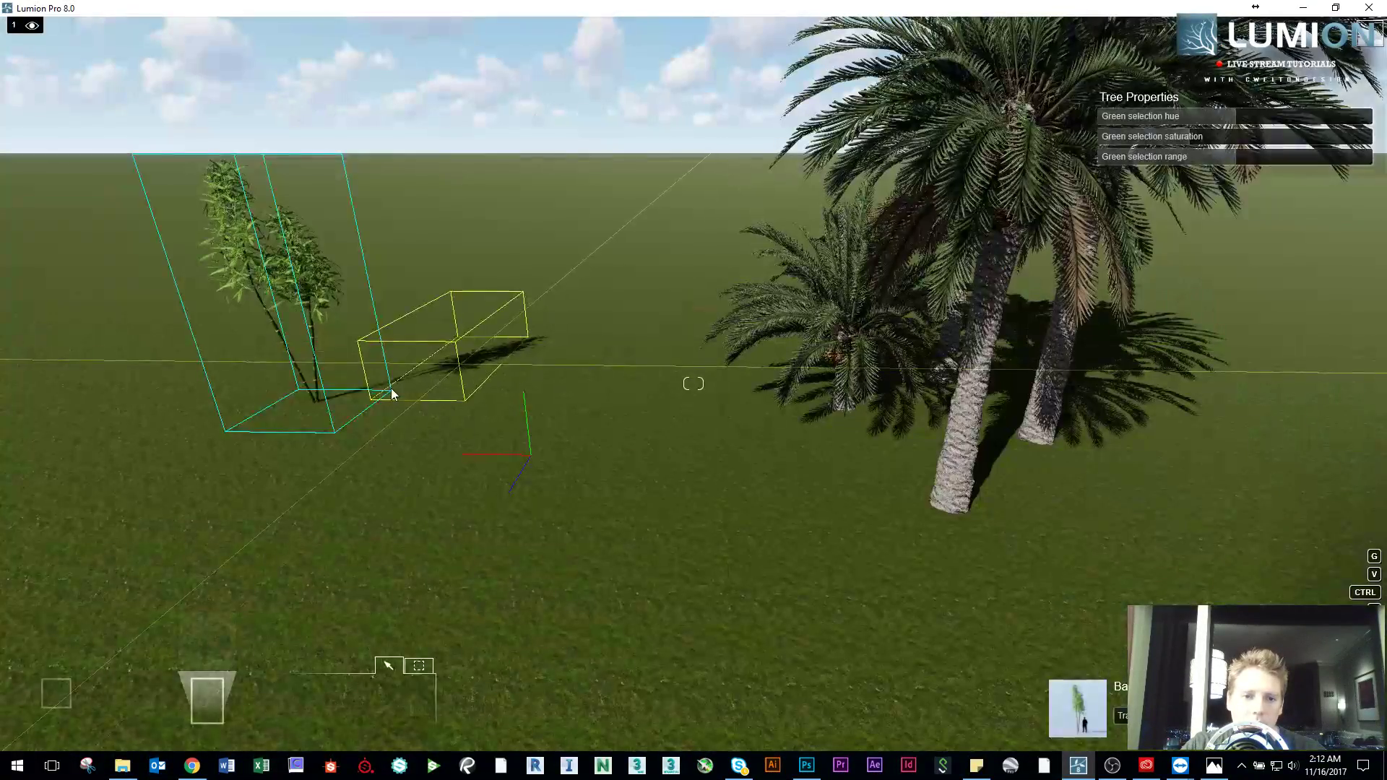
click(392, 388)
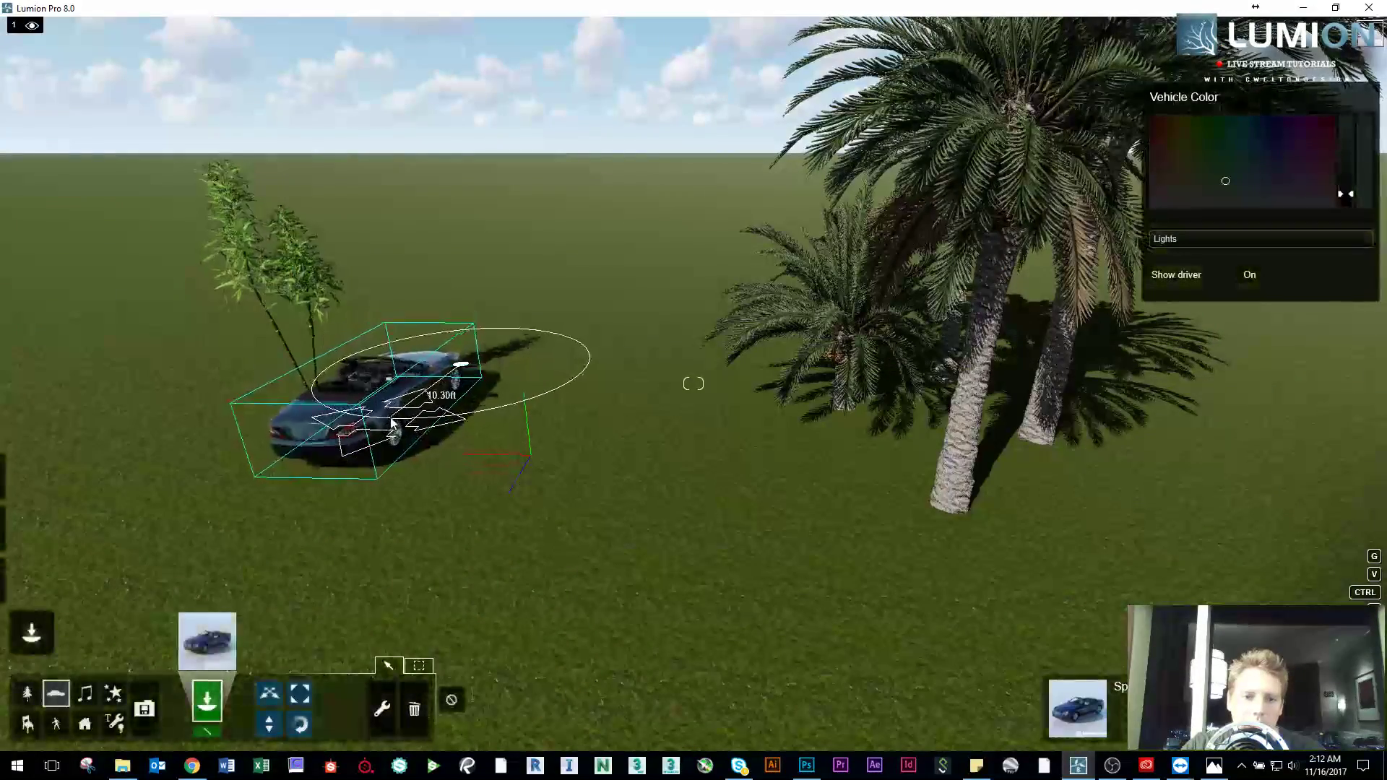
Step: Place an orange basketball from the indoor library on the grass beside the car
click(27, 723)
click(206, 642)
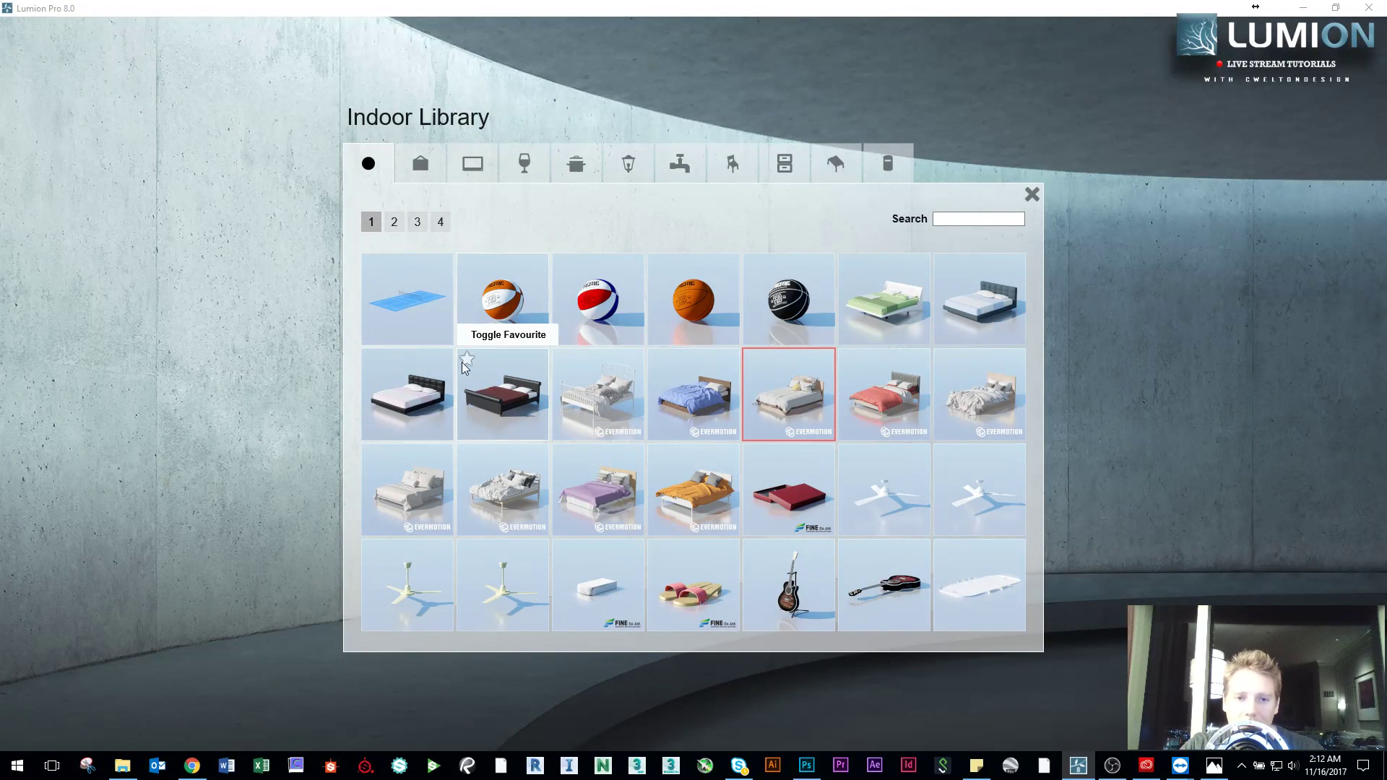
click(708, 308)
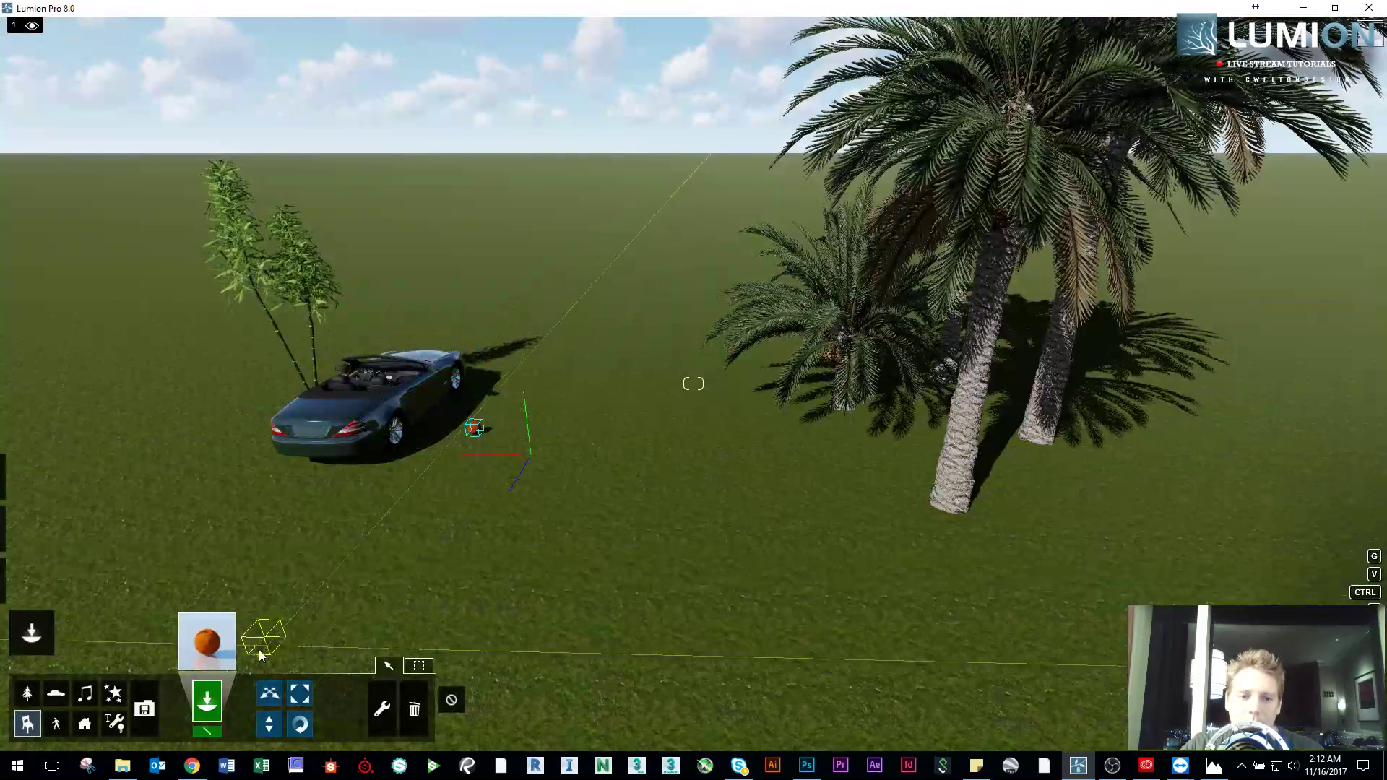
Step: Place a standing man in a dark suit from the character library beside the car, behind the basketball
click(56, 723)
click(206, 643)
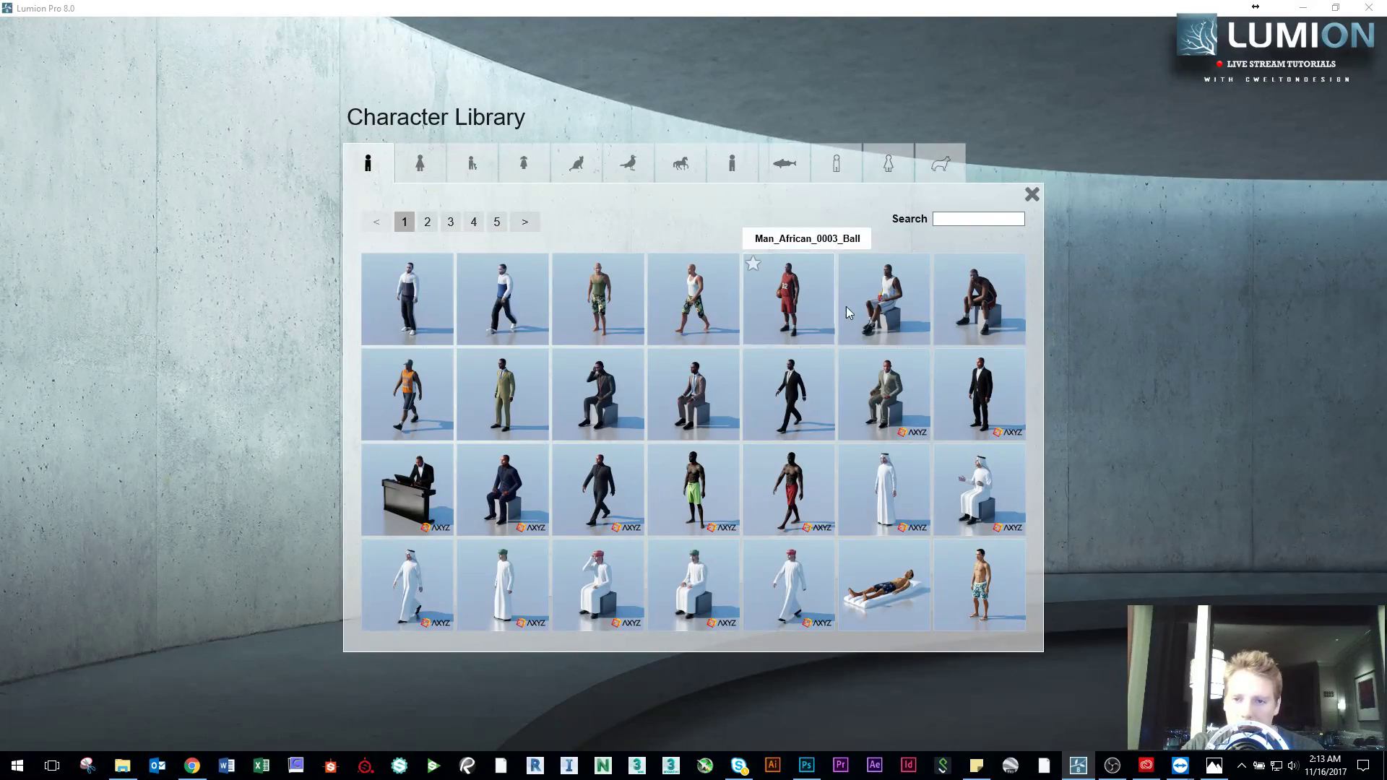
click(939, 414)
click(496, 435)
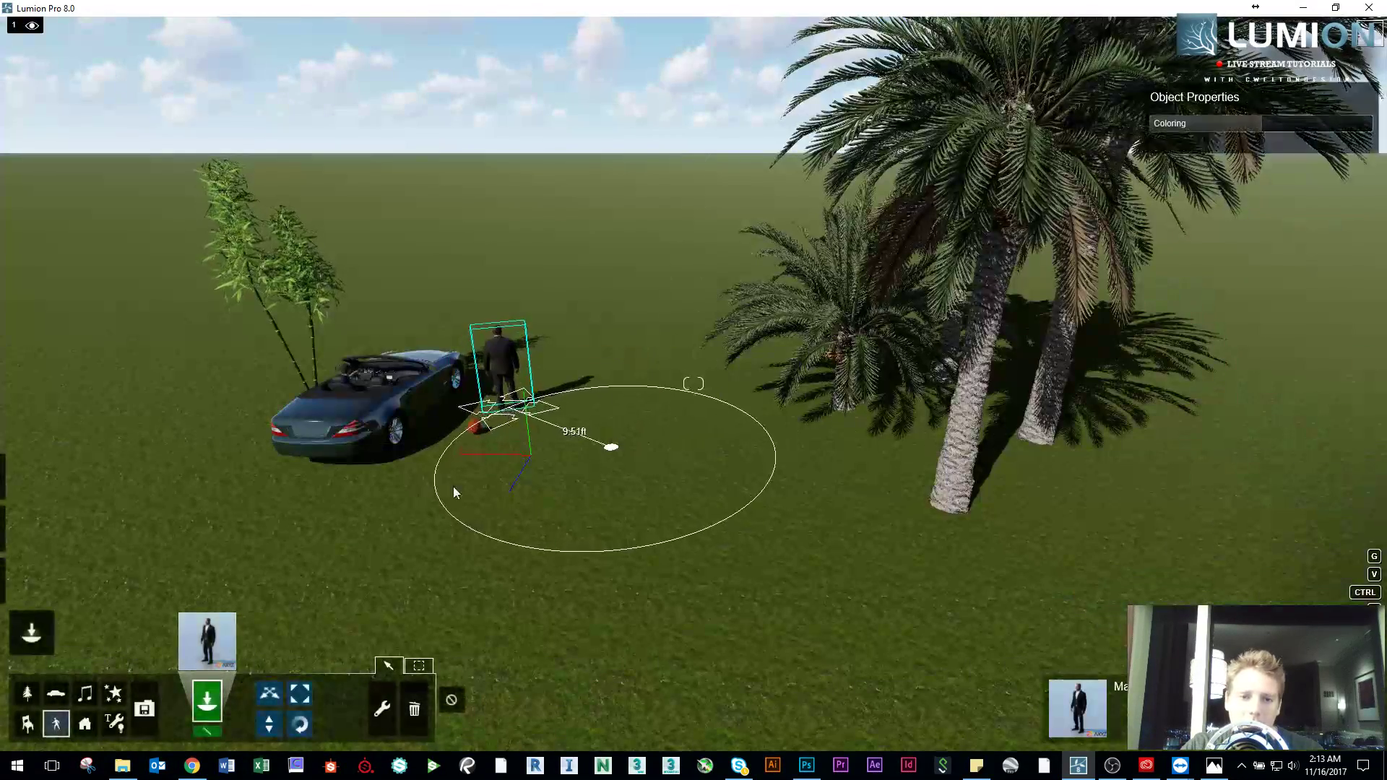
Step: Place a spotlight above the car and set its brightness to 100000
click(117, 724)
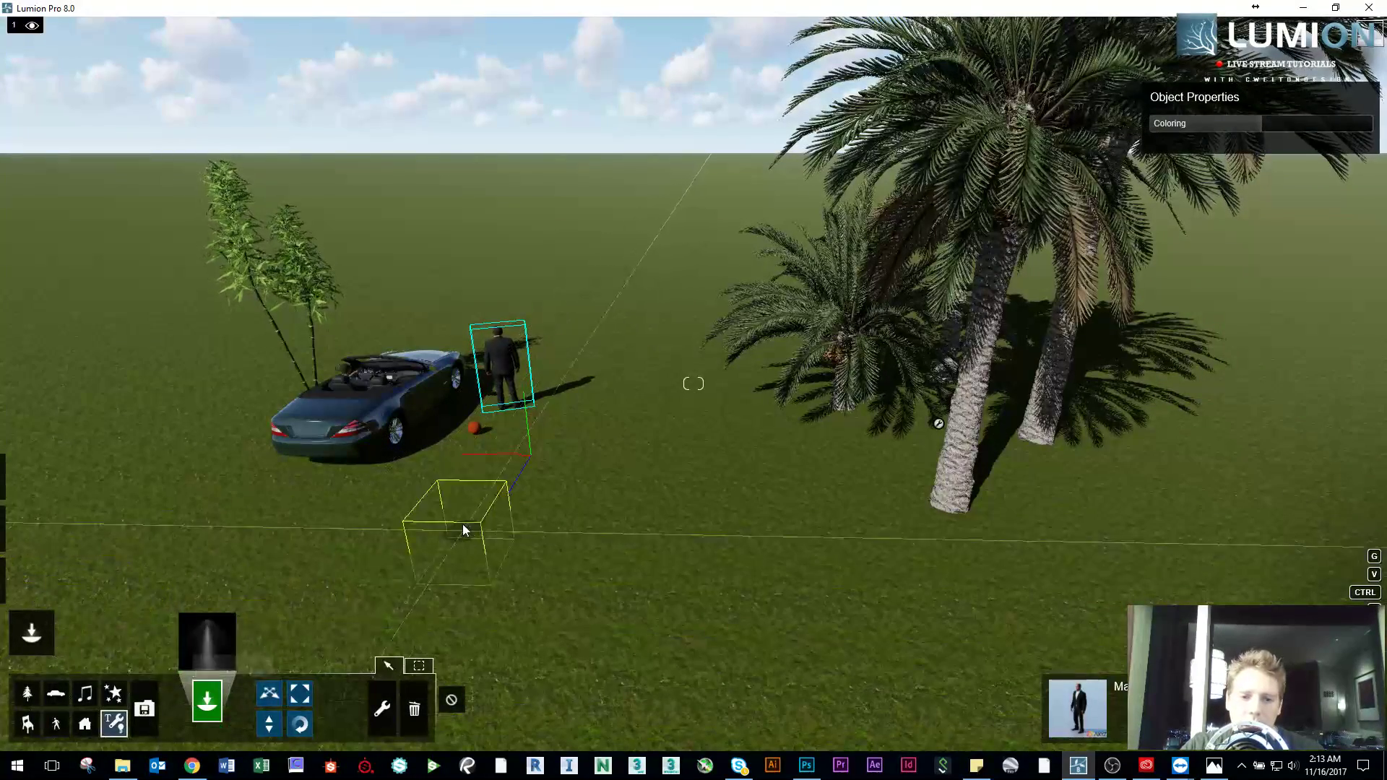
click(215, 643)
click(702, 478)
click(383, 303)
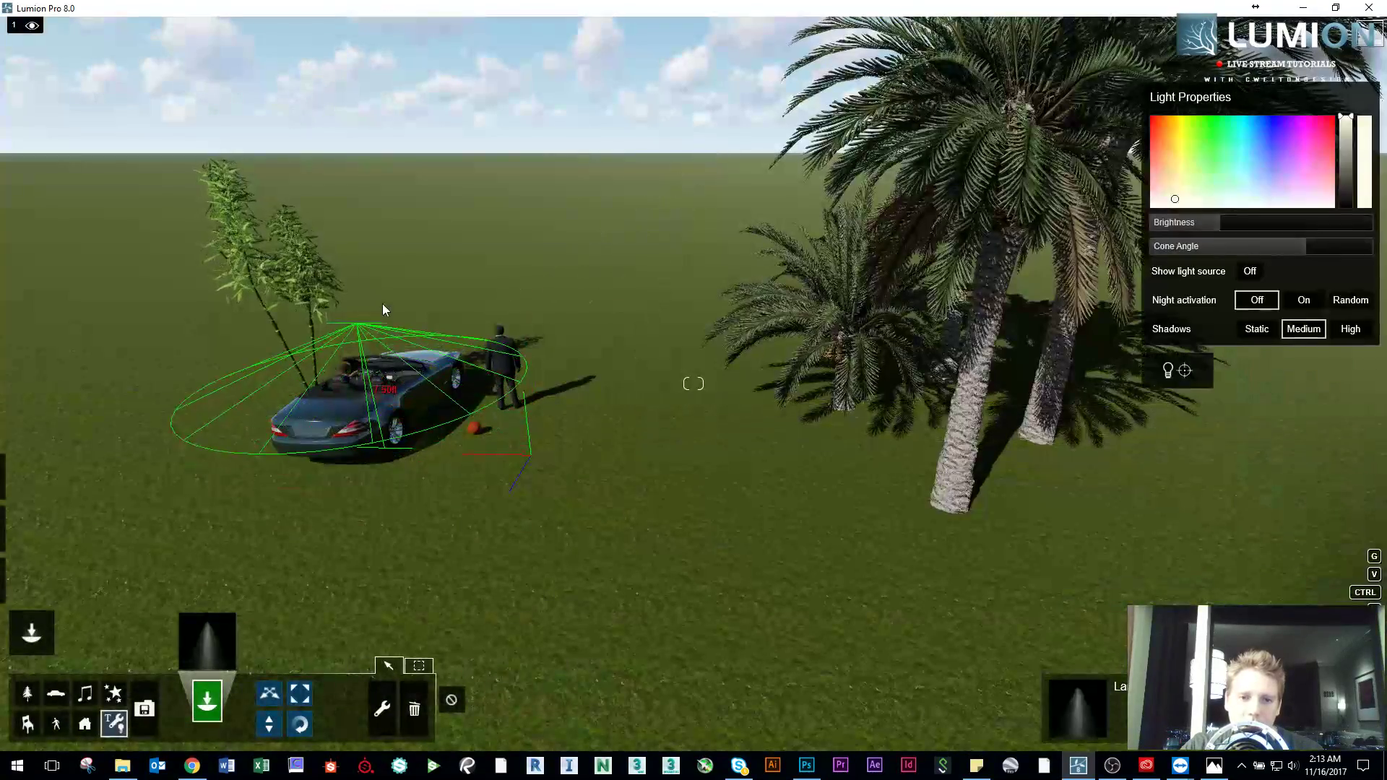
drag(1204, 220, 1370, 221)
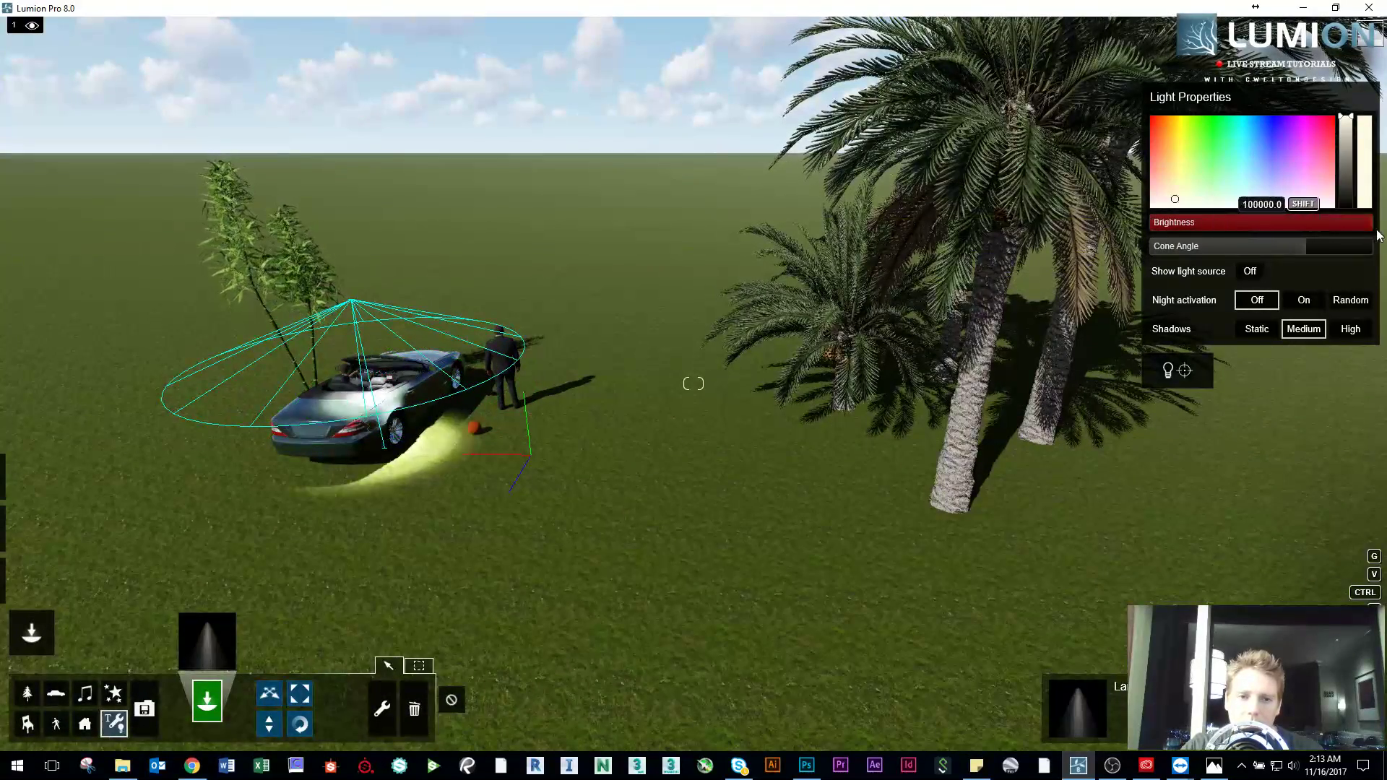
Step: Switch to selection mode and box-select the bamboo, car, basketball, man and spotlight together
key(w)
right_drag(693, 383, 553, 575)
key(s)
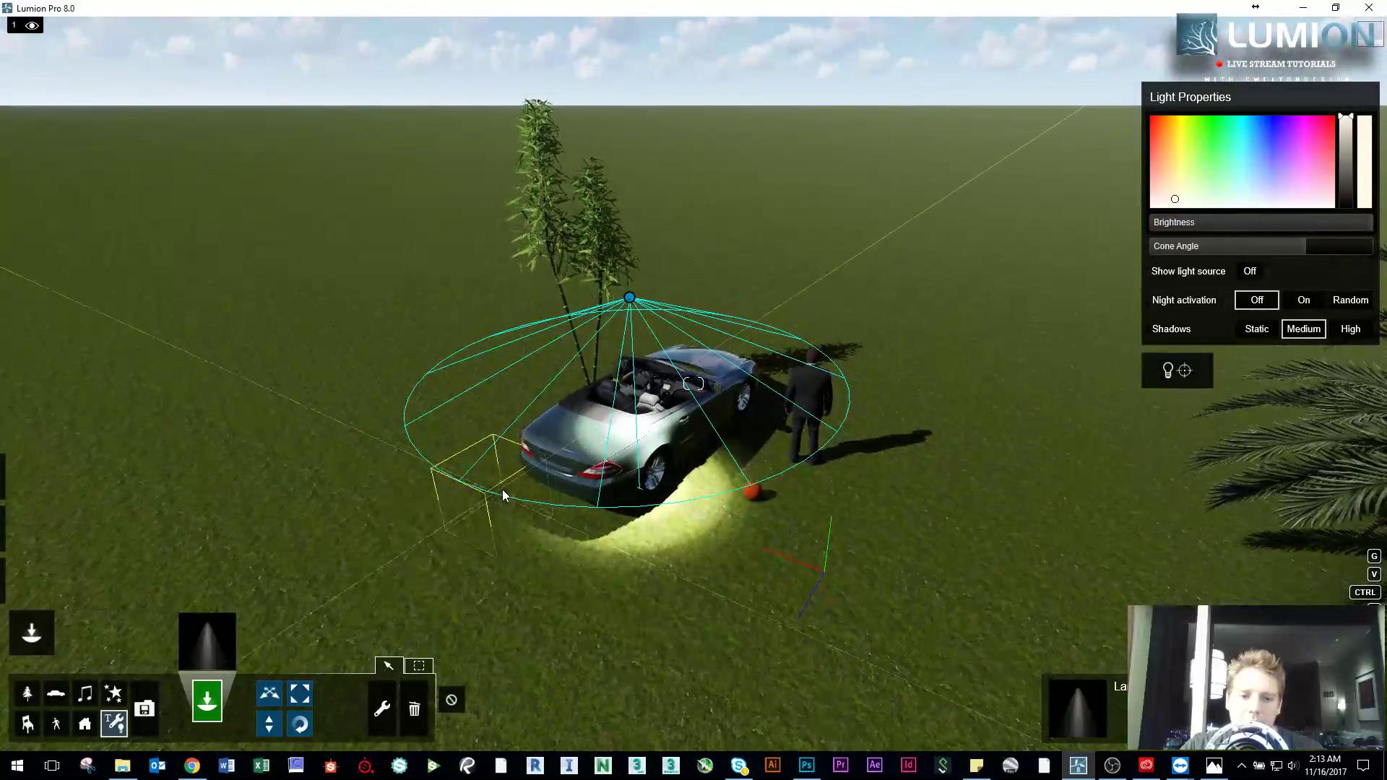
click(419, 664)
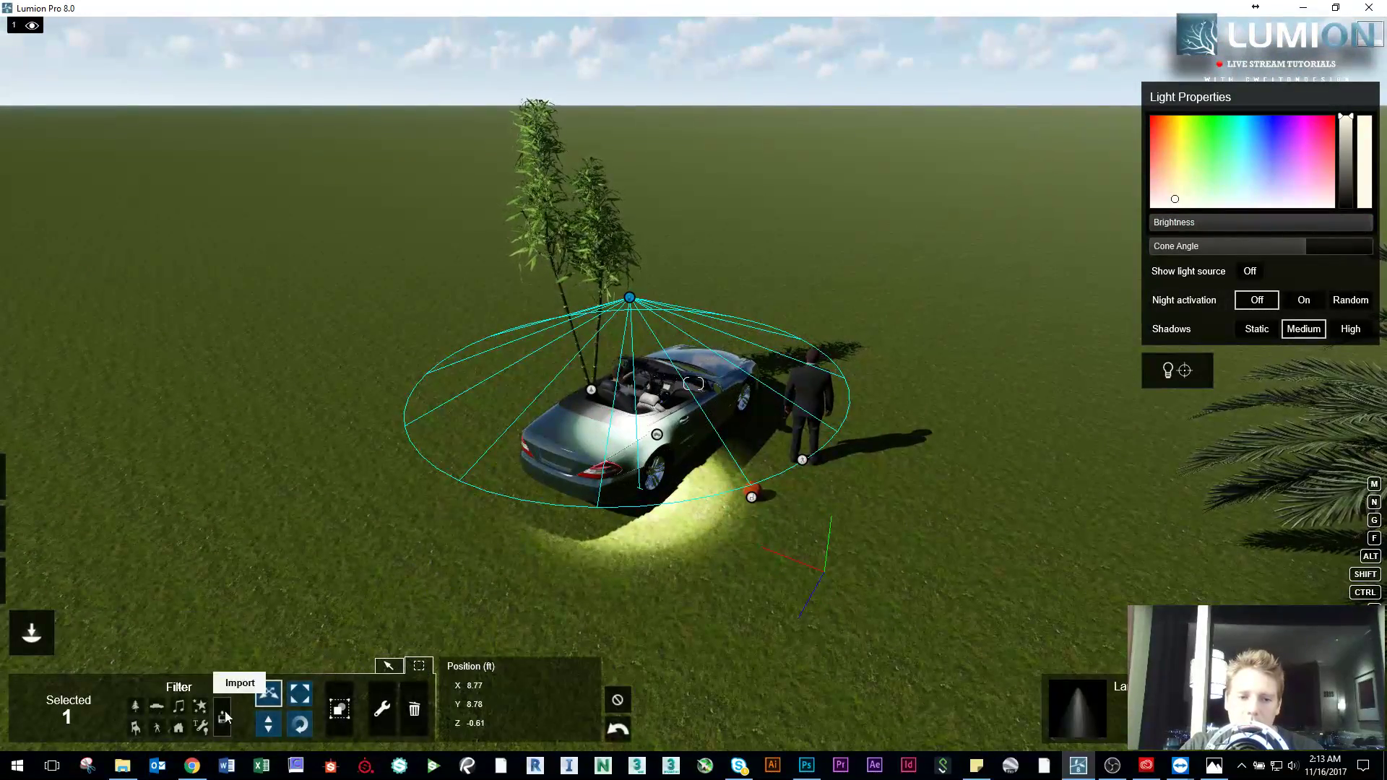
ctrl+drag(1004, 566, 309, 217)
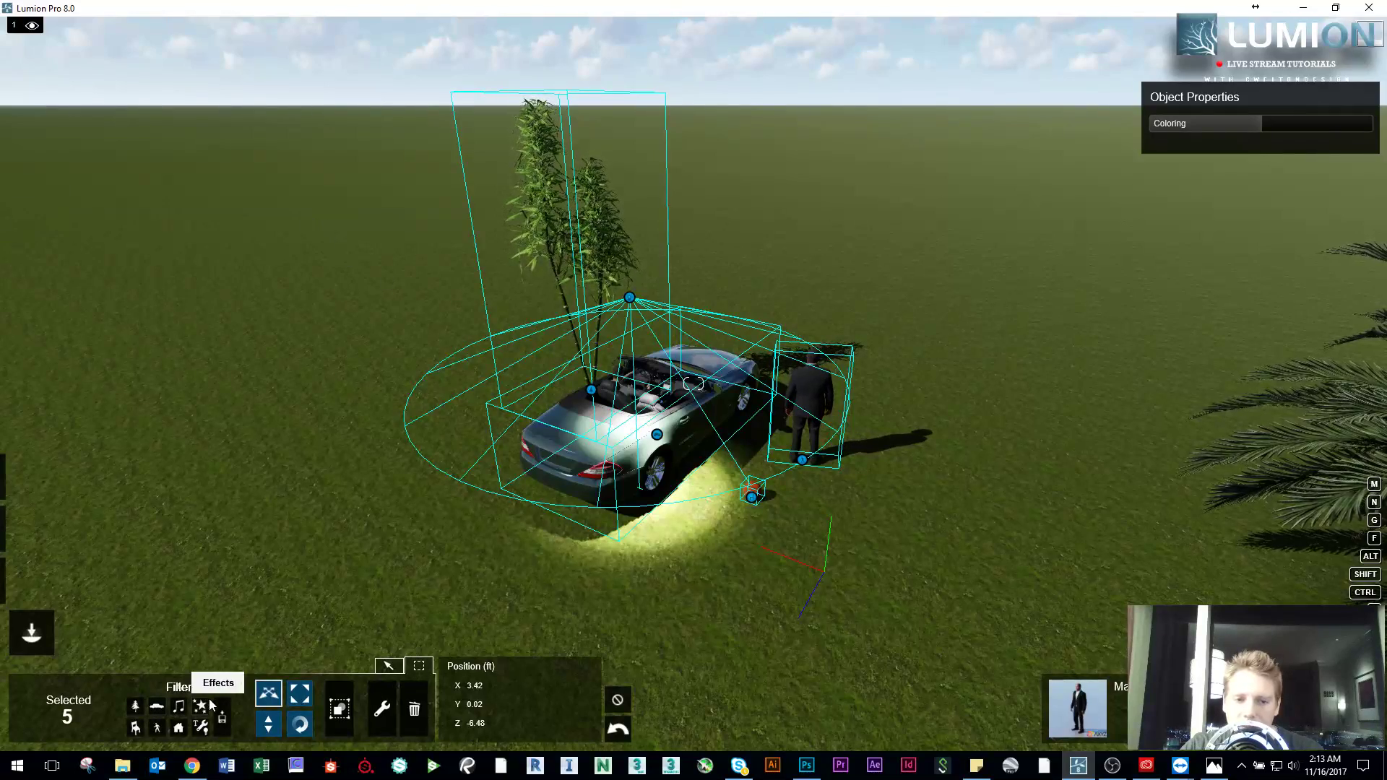
scroll(619, 342, up, 3)
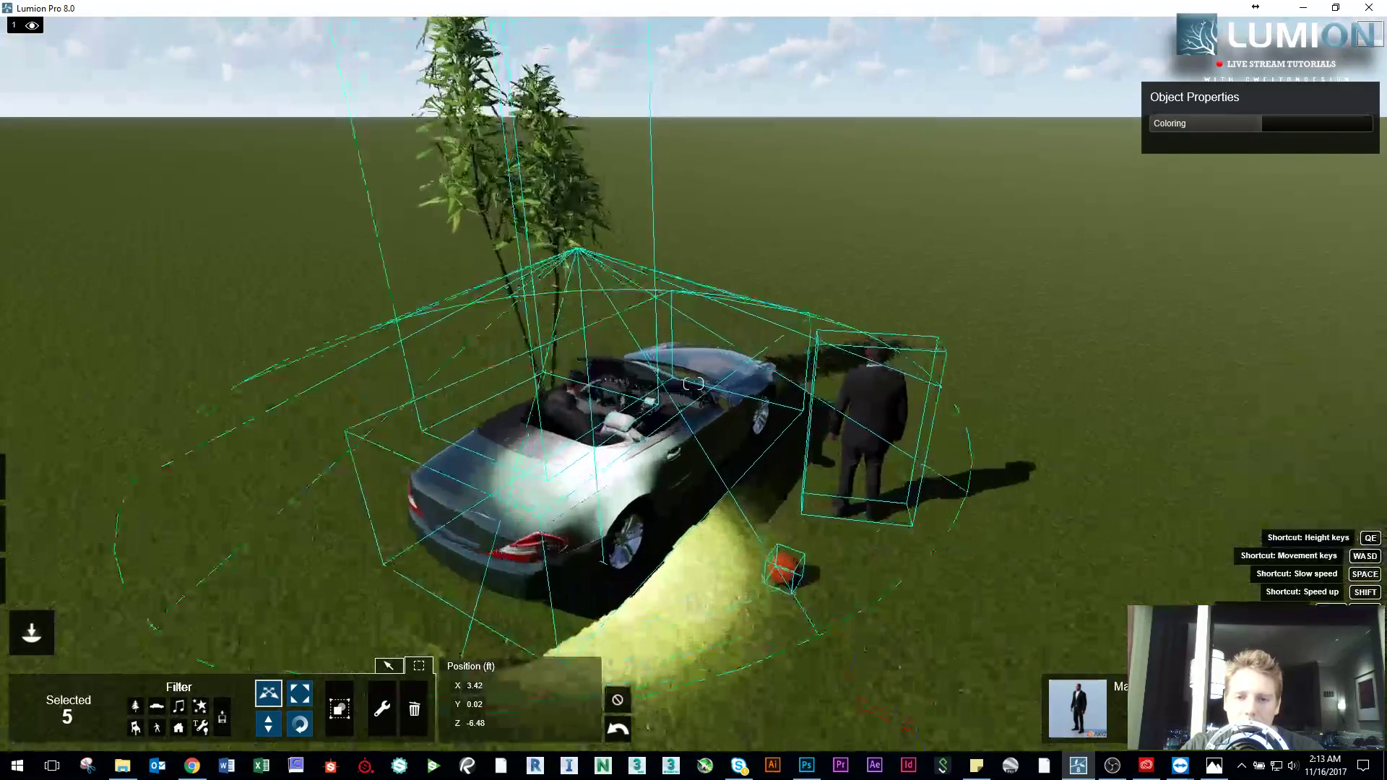
scroll(619, 342, down, 4)
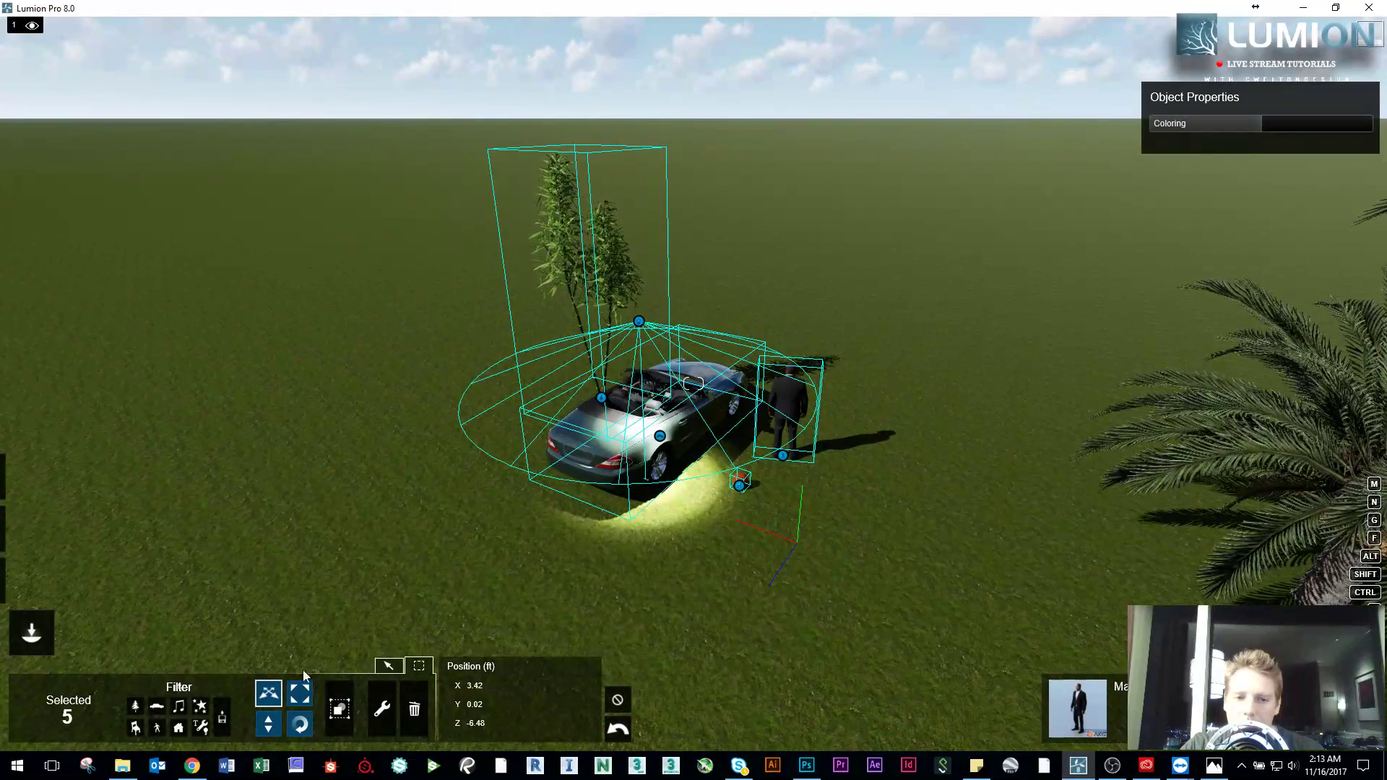
Step: Filter lights and special objects out of box selection, reselect the car scene, and filter out nature objects too
click(200, 727)
ctrl+drag(949, 573, 407, 275)
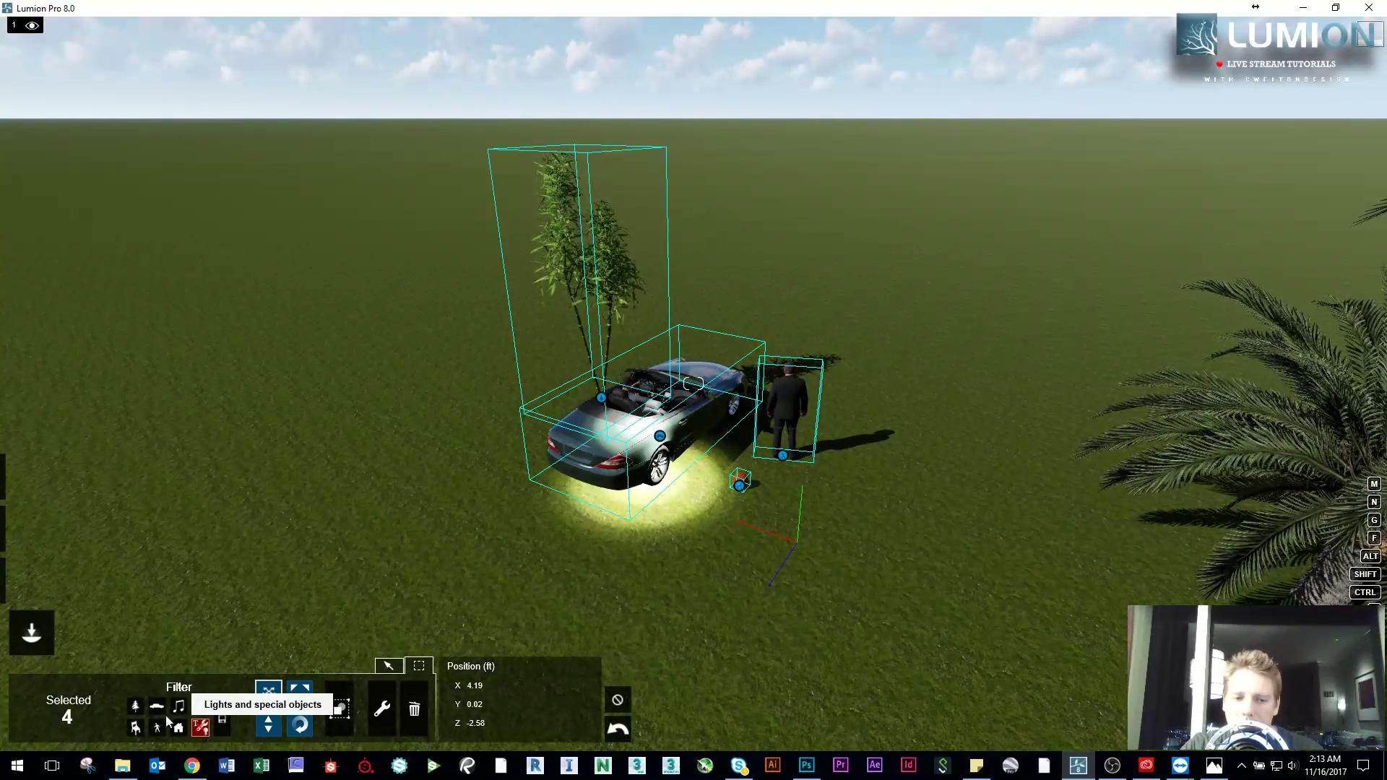
click(135, 708)
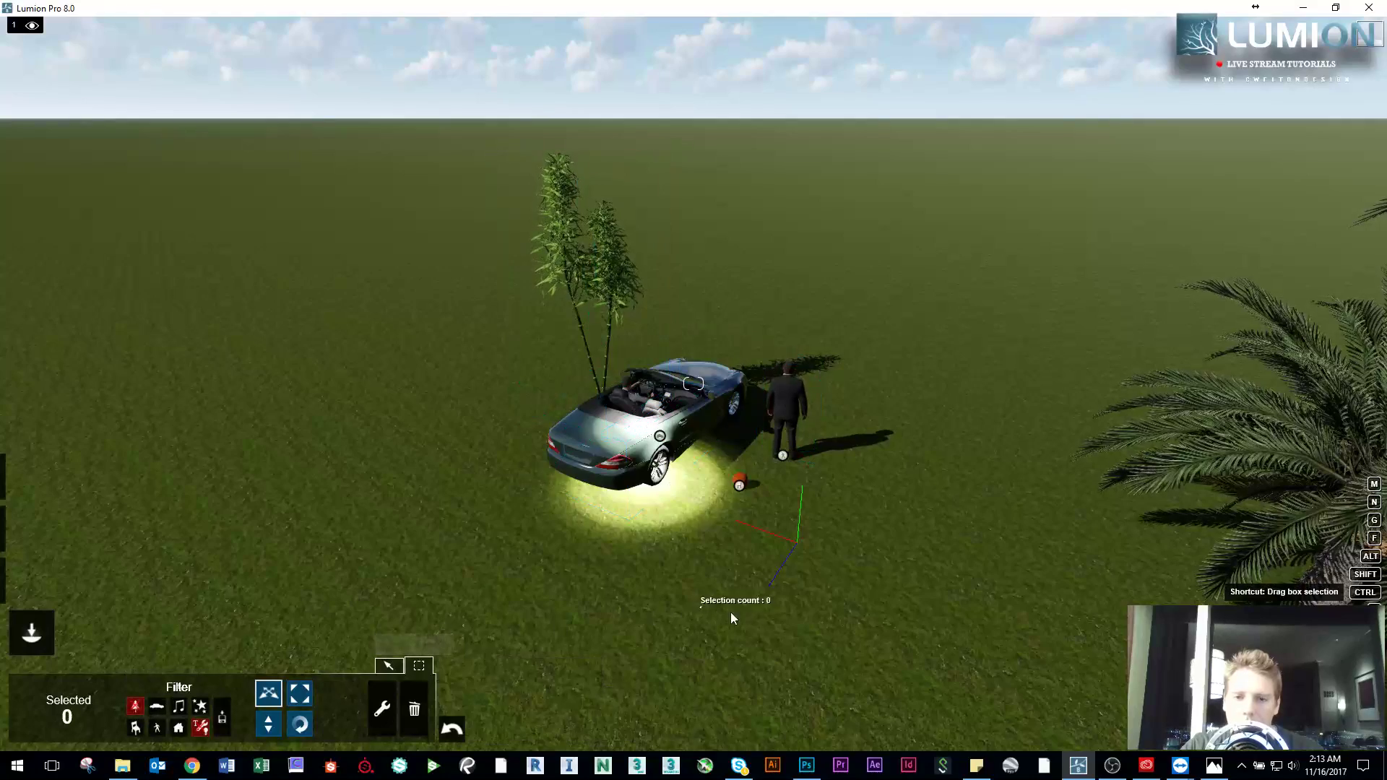
Step: Clear the nature and lights filters, box-select all five objects around the car and combine them into one group
click(135, 708)
click(200, 727)
ctrl+drag(959, 568, 432, 253)
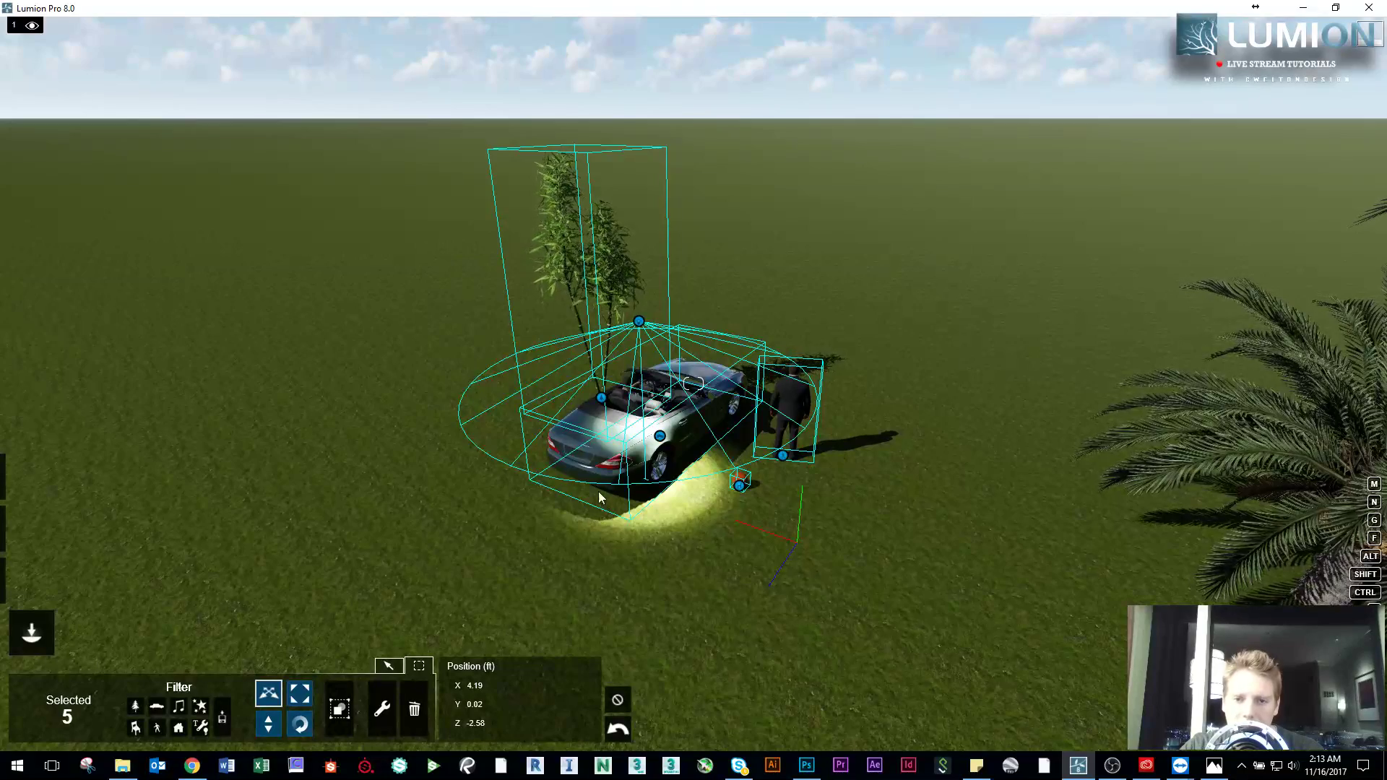
click(340, 715)
Step: Move the group a short way across the grass to about X 10.65, Z -2.31 ft
scroll(617, 535, up, 5)
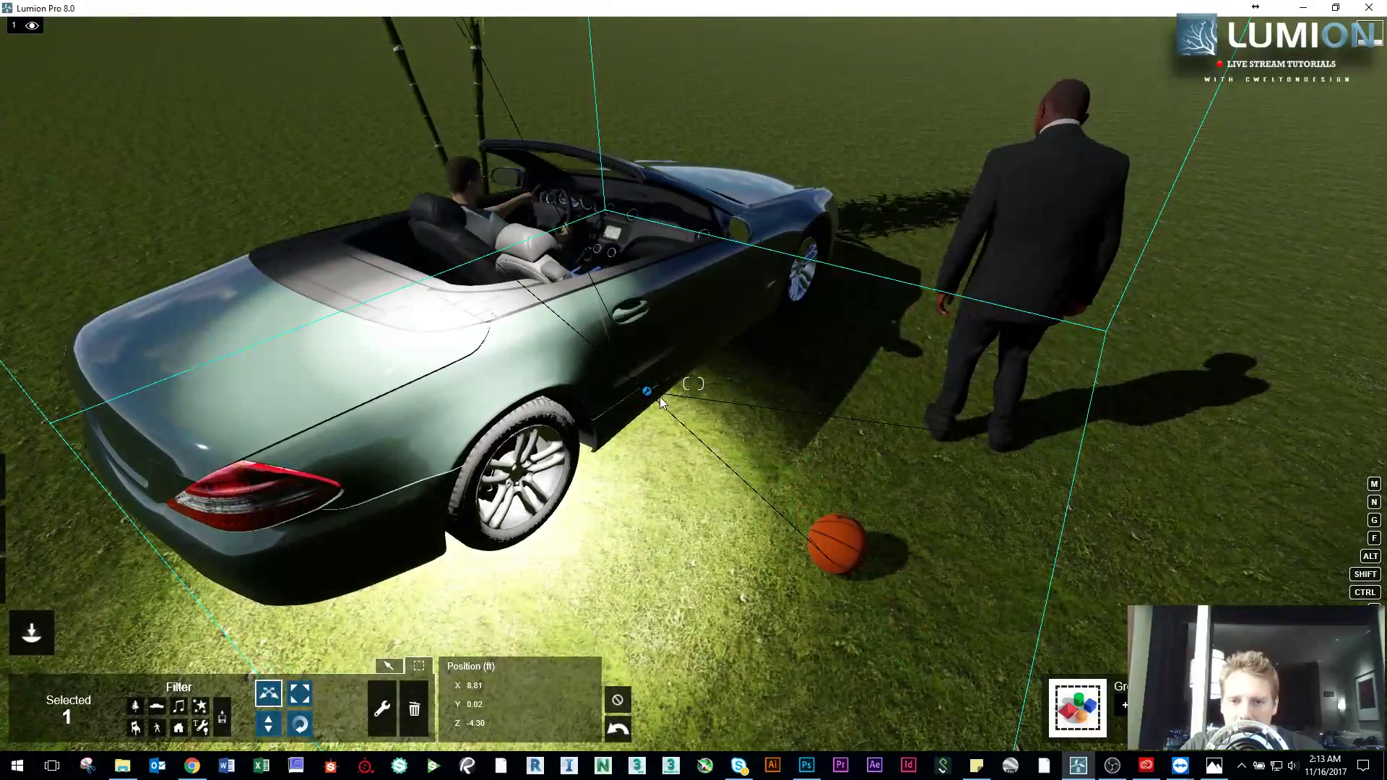
scroll(661, 401, down, 5)
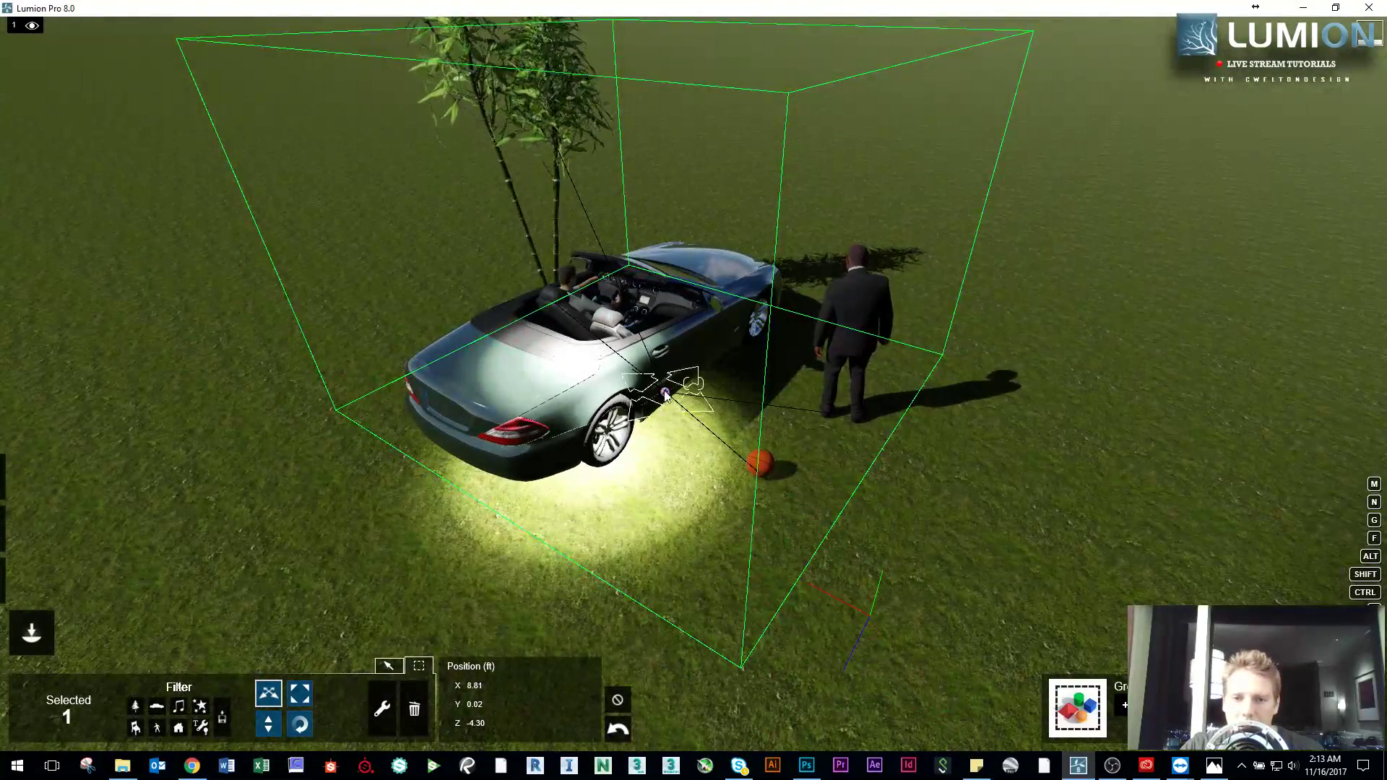
drag(665, 395, 585, 402)
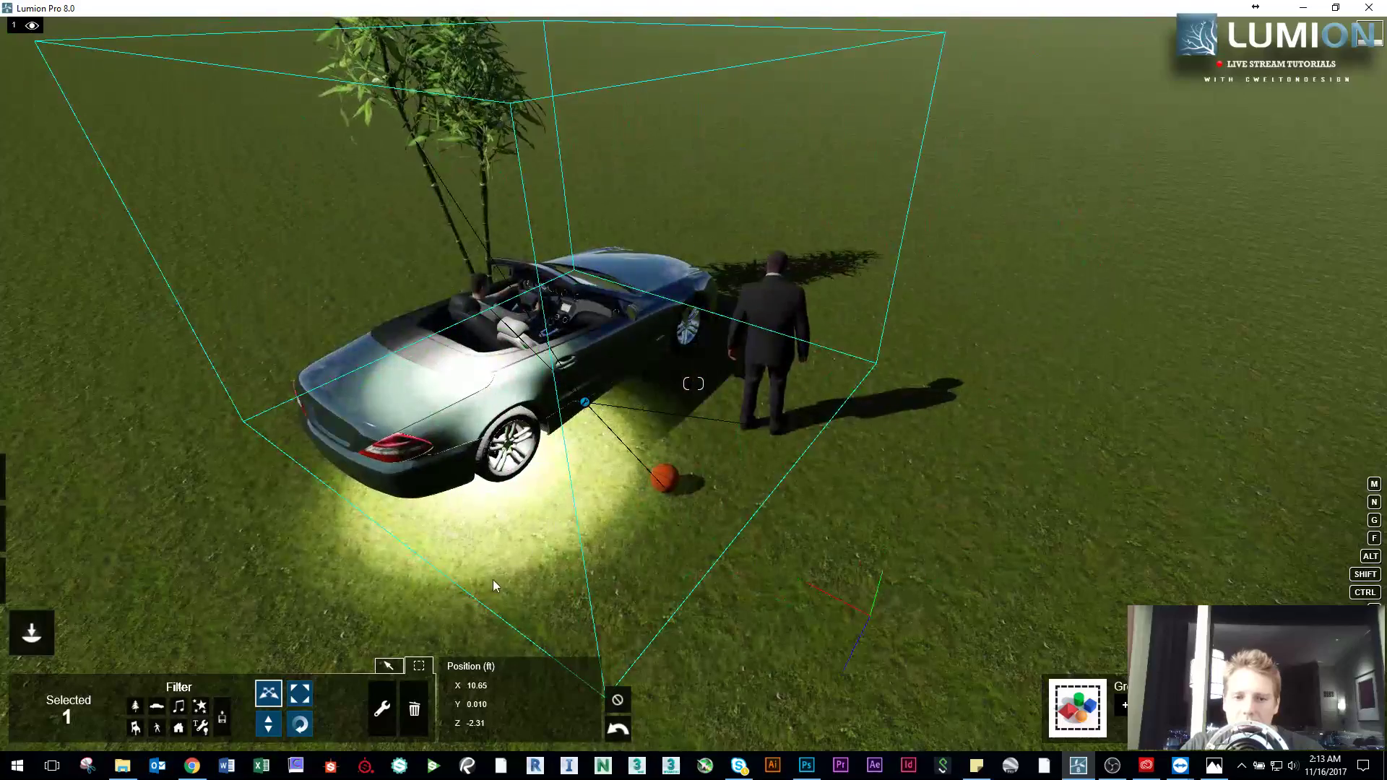
Step: Try the size and rotation tools on the group and return its orientation to 0°
key(l)
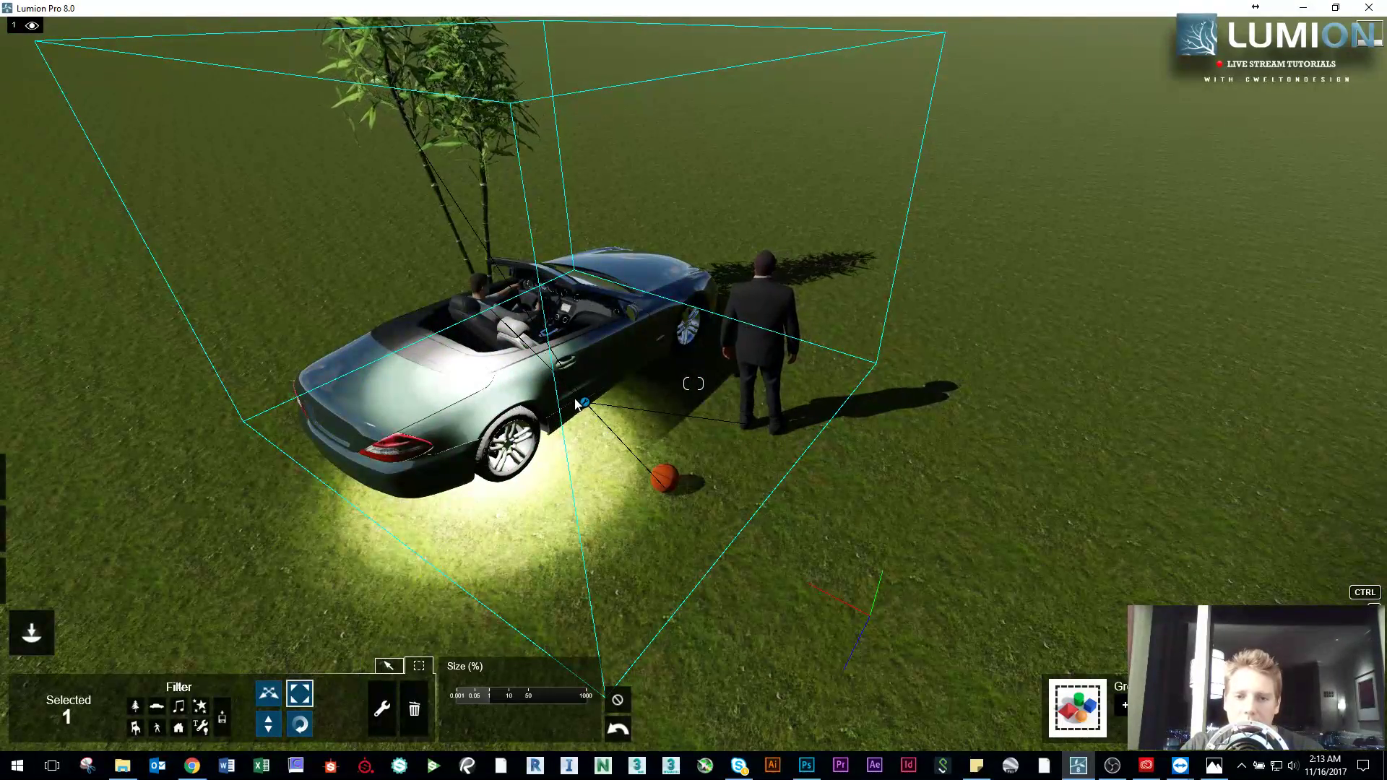
scroll(580, 398, up, 6)
scroll(653, 238, down, 10)
scroll(678, 455, up, 5)
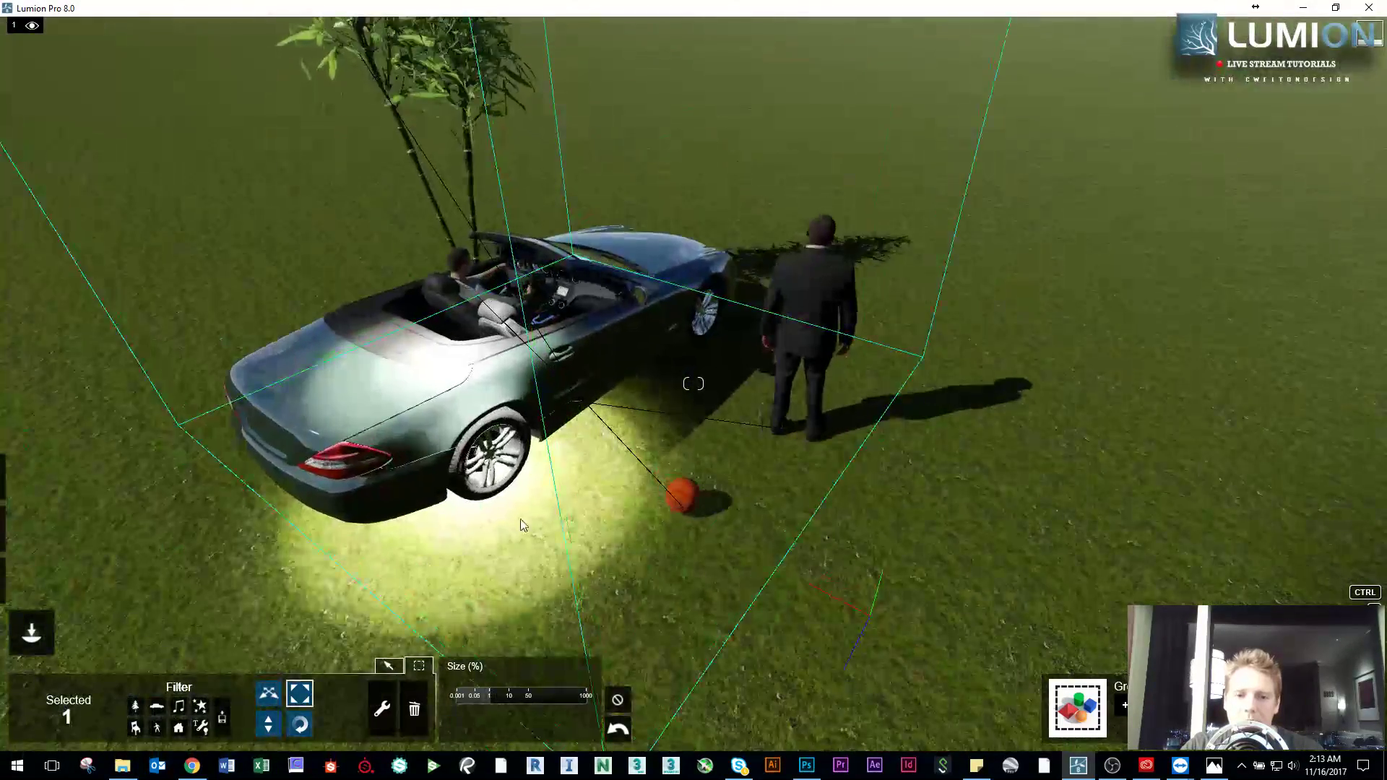
key(r)
drag(588, 402, 650, 387)
drag(478, 705, 525, 695)
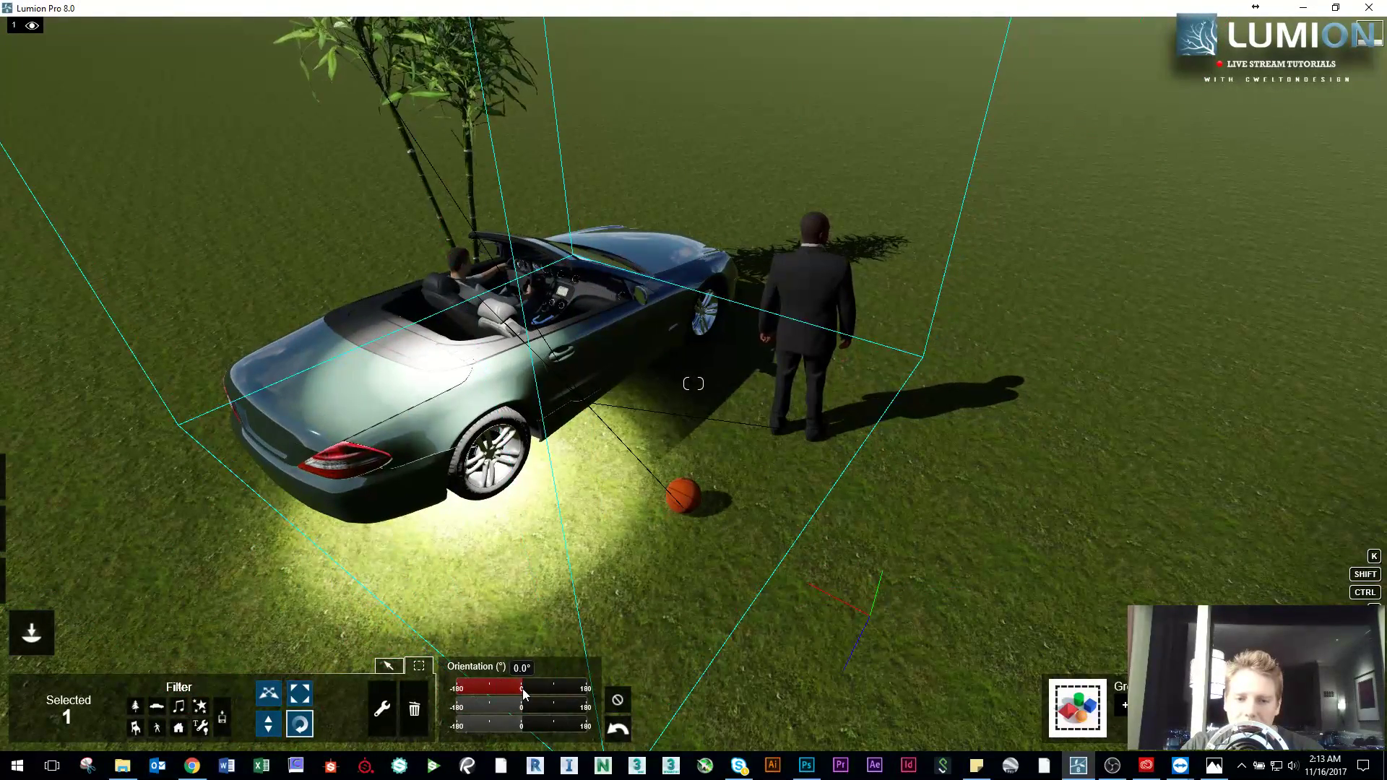
Step: Lower the group slightly to a height of about -0.09 ft
click(279, 725)
mouse_move(583, 402)
mouse_down()
mouse_move(588, 377)
mouse_move(601, 405)
mouse_up()
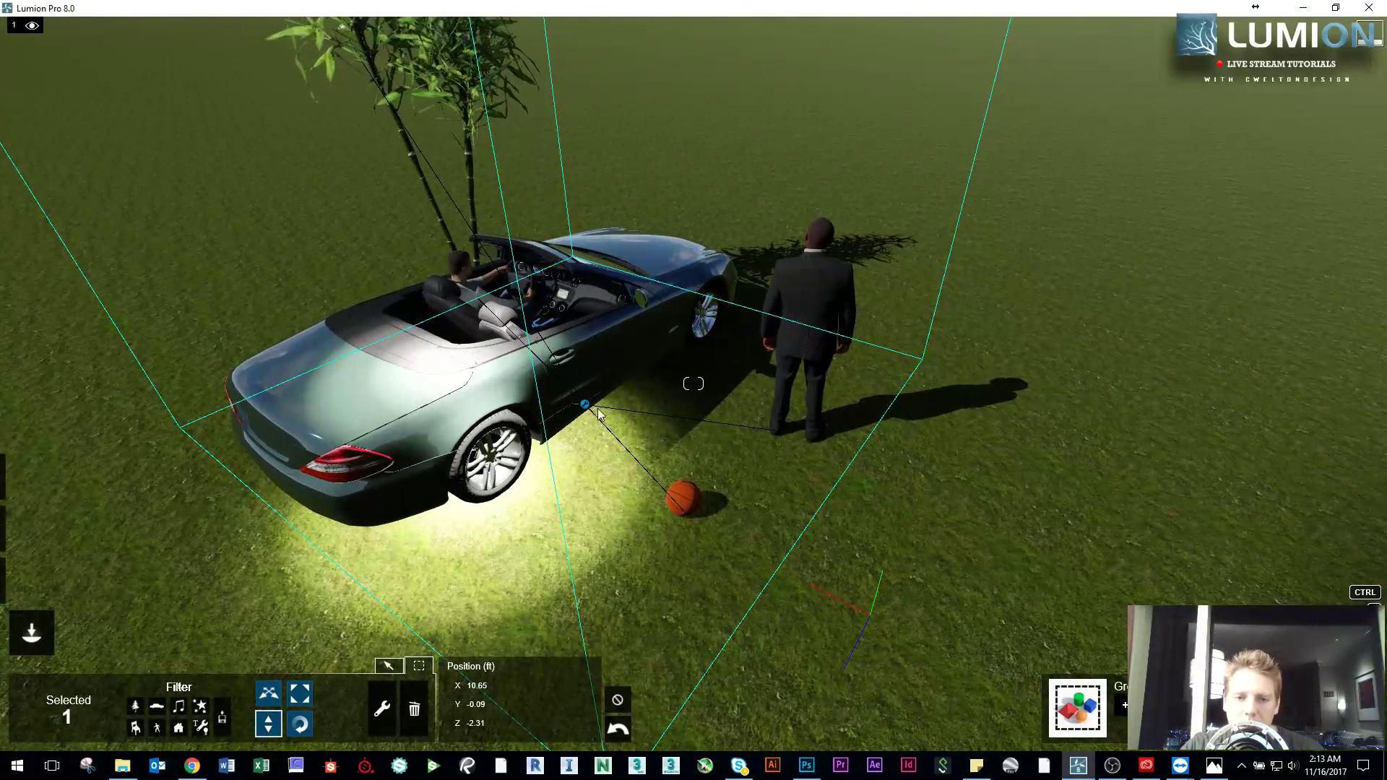
Step: Examine the grouped car, bamboo, man, basketball and spotlight from several distances and angles
key(w)
right_drag(601, 406, 600, 311)
key(s)
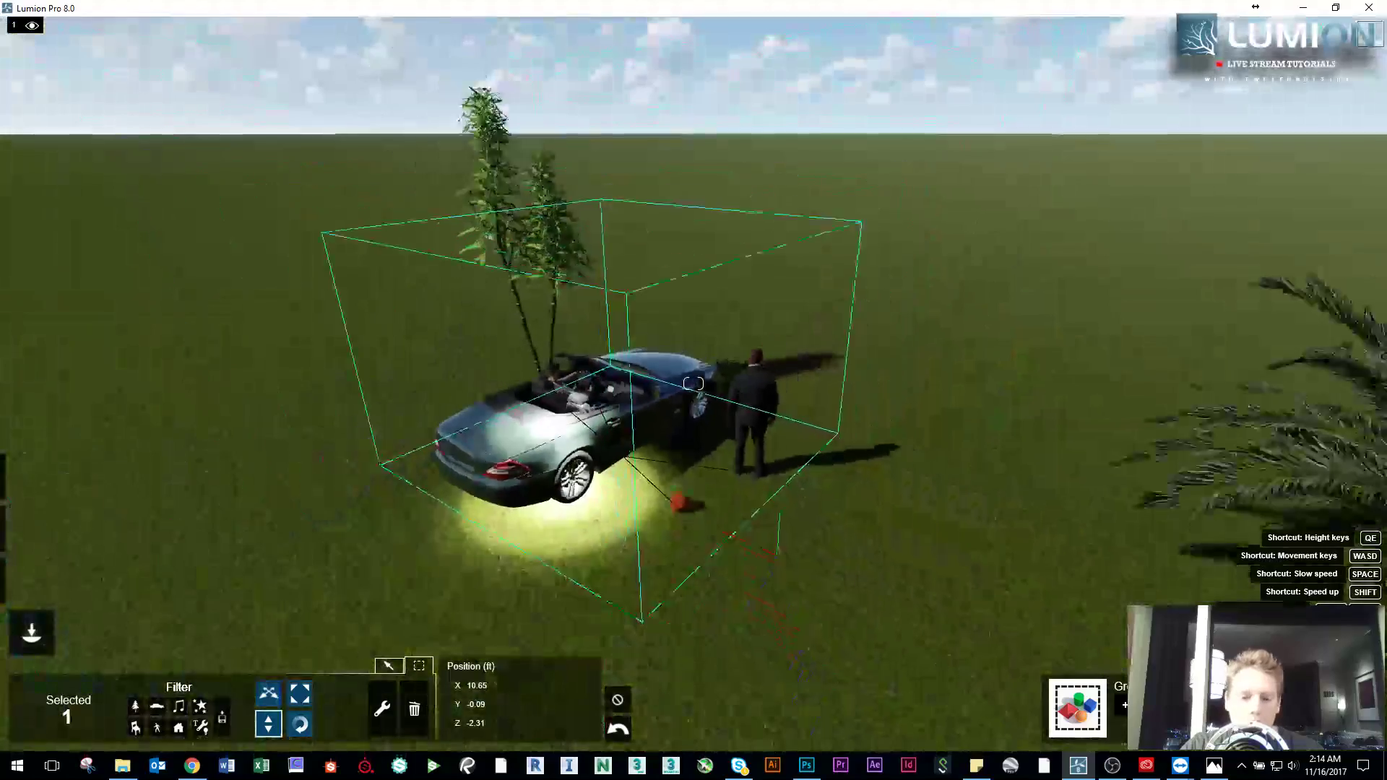
key(w)
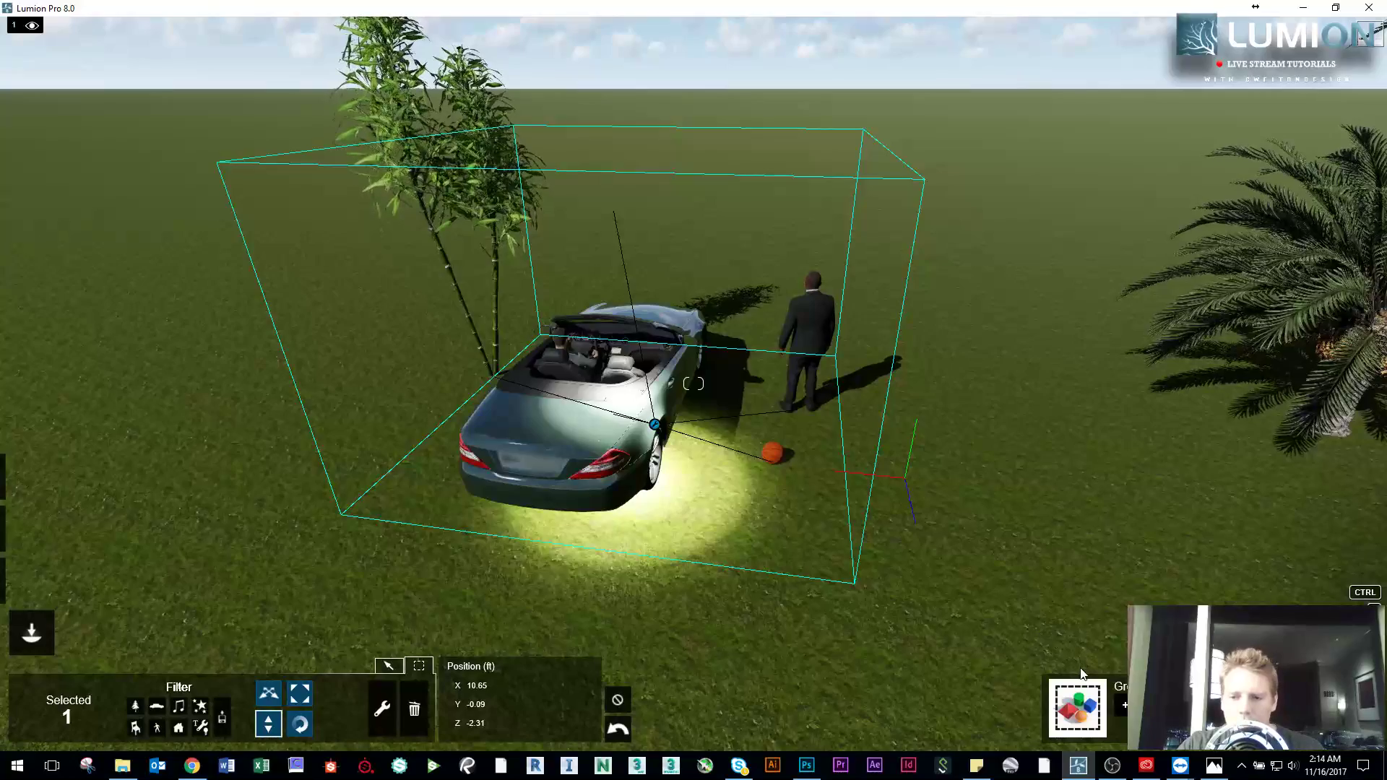
click(1114, 768)
click(1114, 768)
key(w)
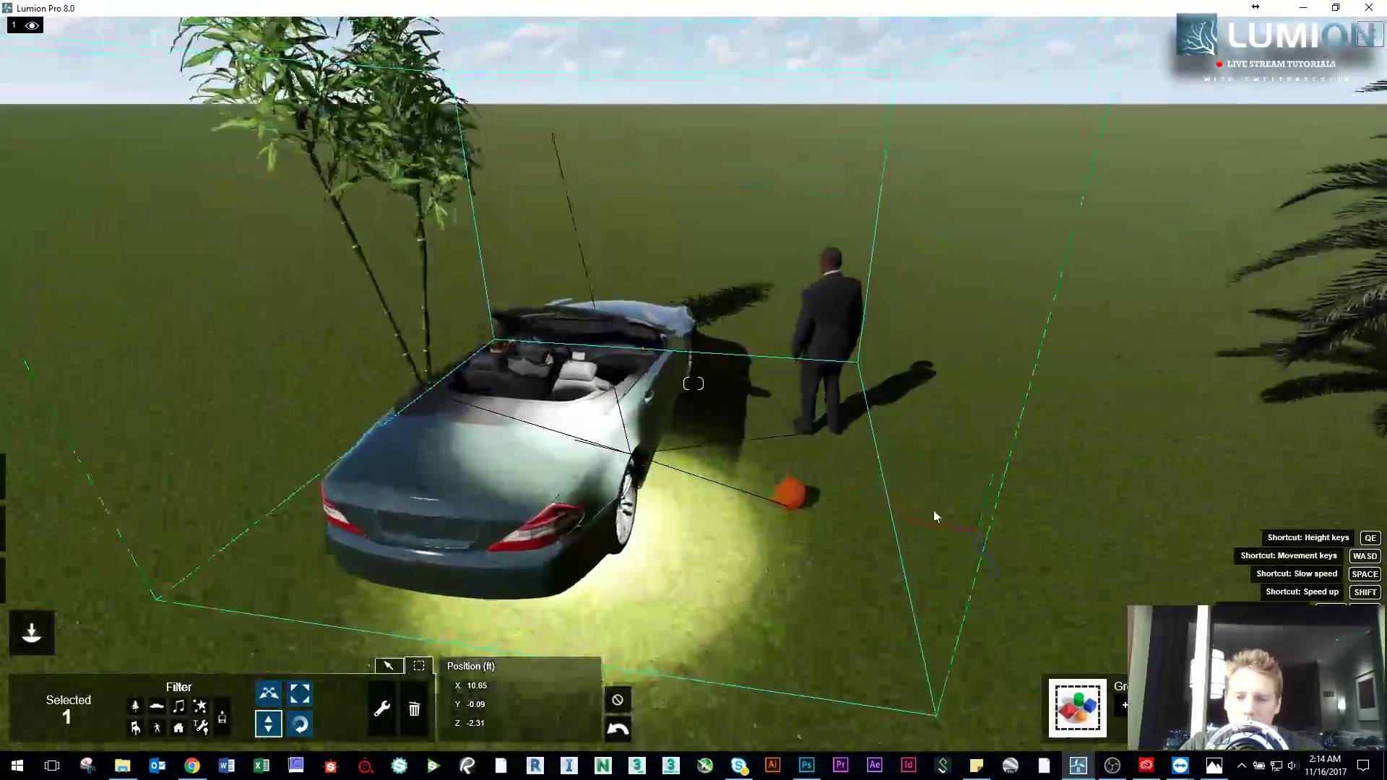
key(s)
right_drag(934, 516, 855, 520)
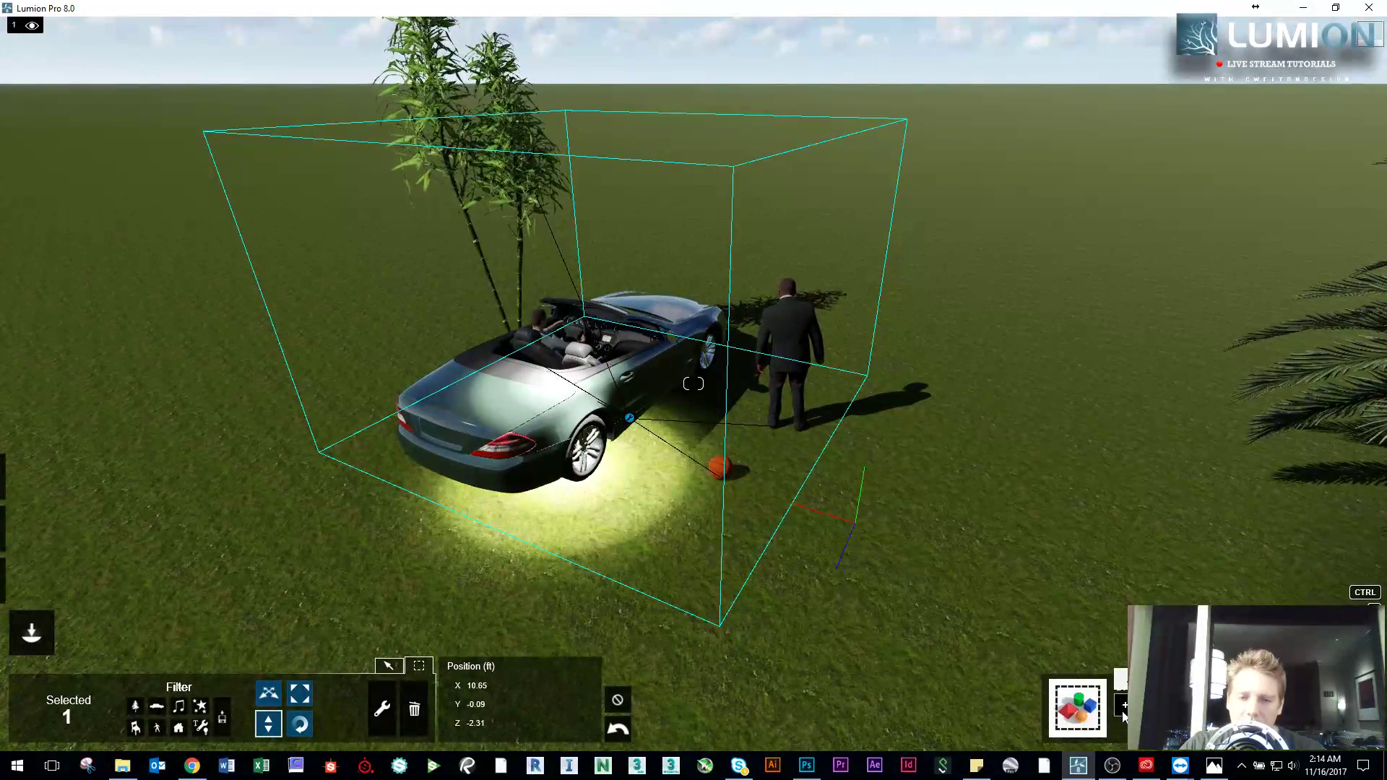
Step: Place a white-flowering bush from the nature library on the grass between the man in the suit and the palms
click(386, 667)
click(25, 694)
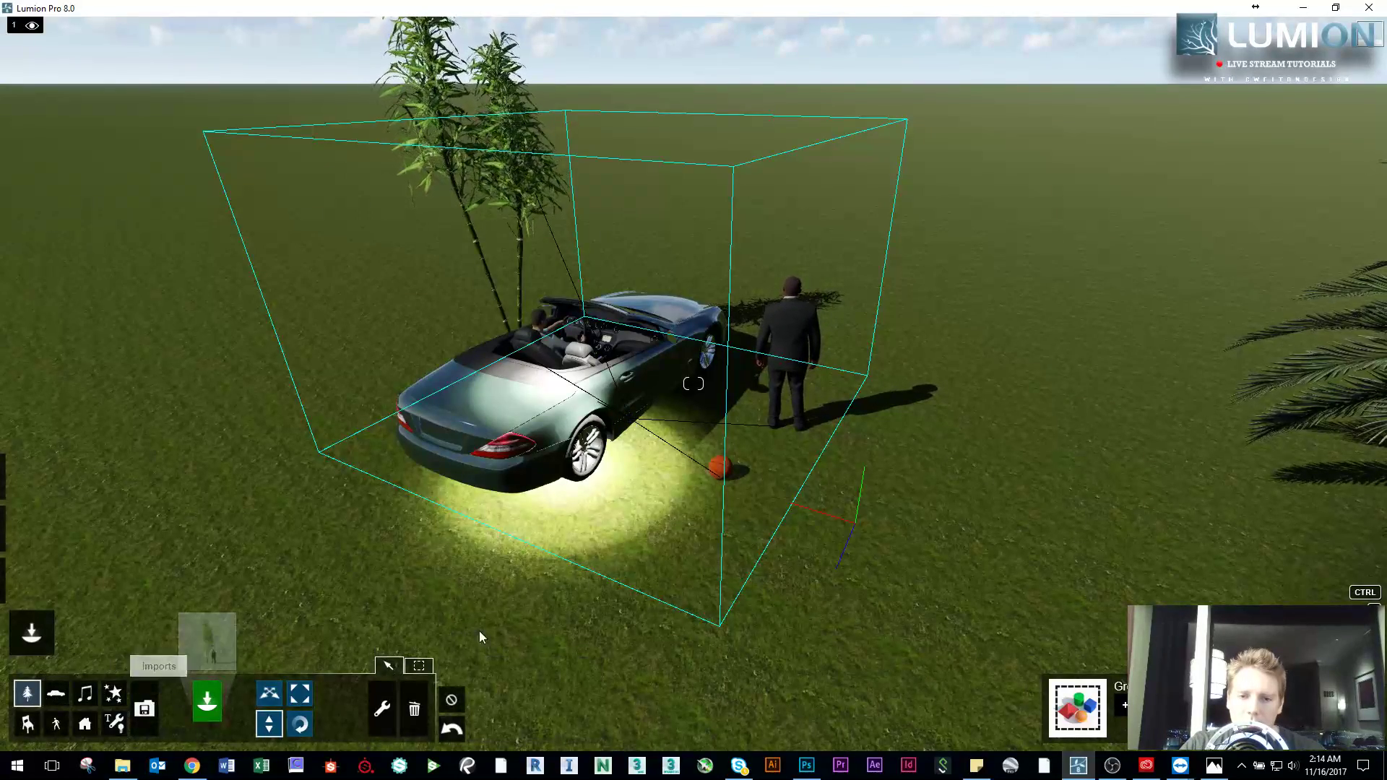
click(201, 649)
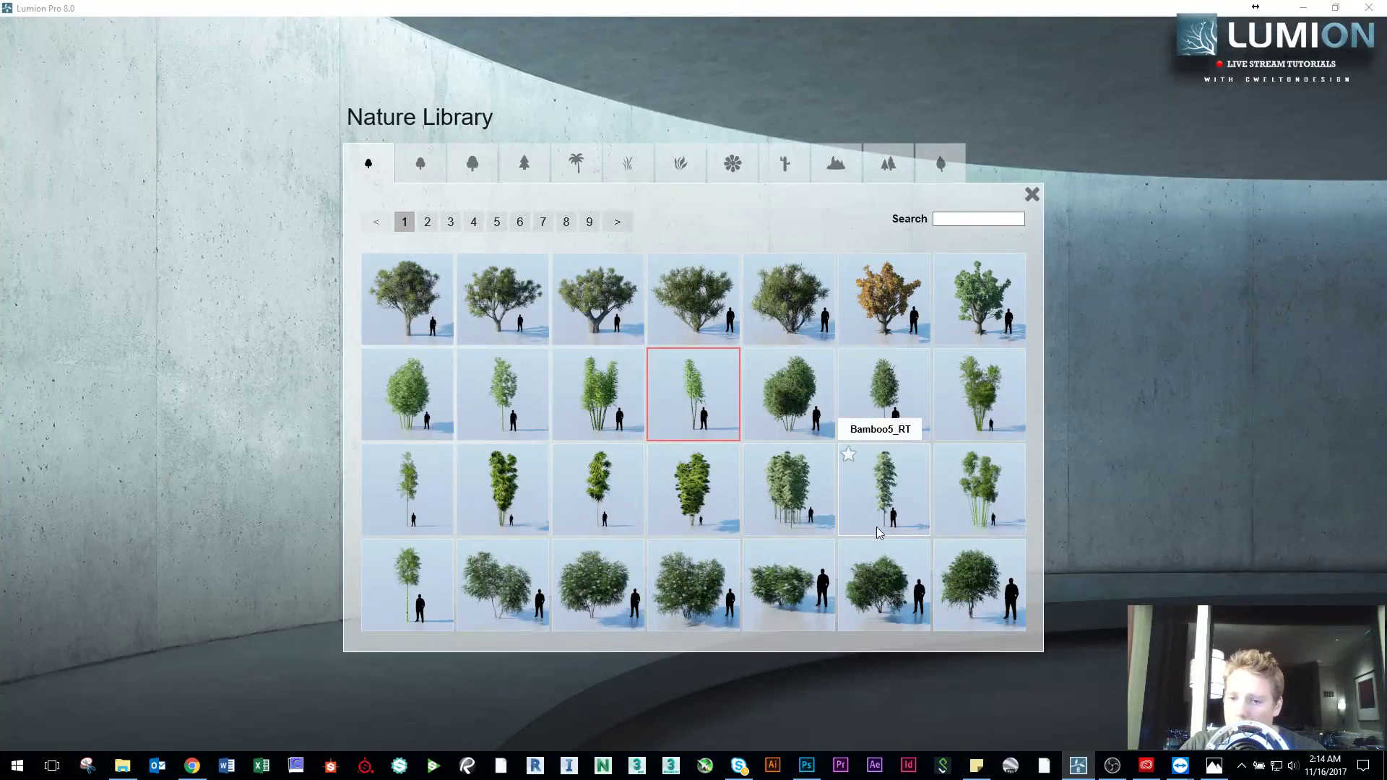
click(788, 612)
click(936, 488)
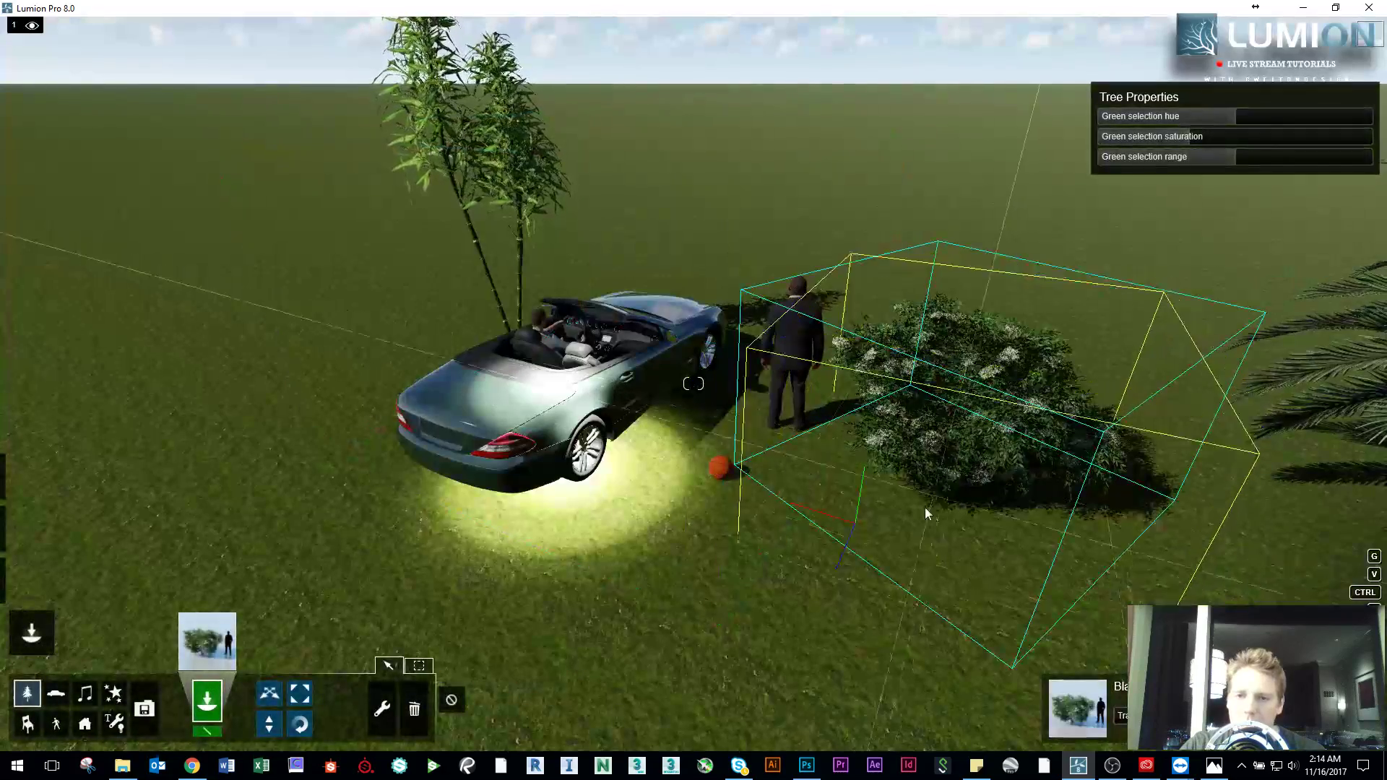
Step: Box-select the car group together with the flowering bush, and clear the selection again
click(269, 693)
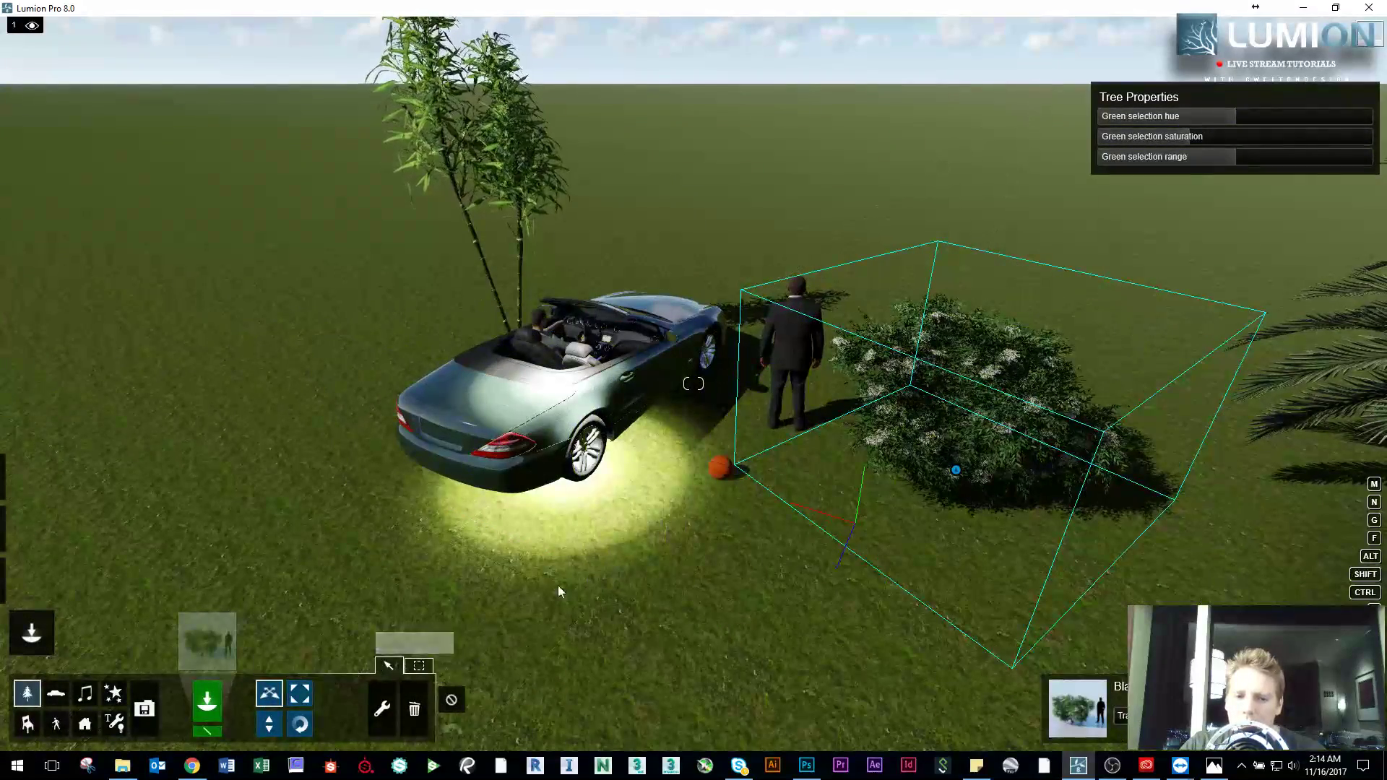
click(423, 668)
right_drag(634, 539, 743, 524)
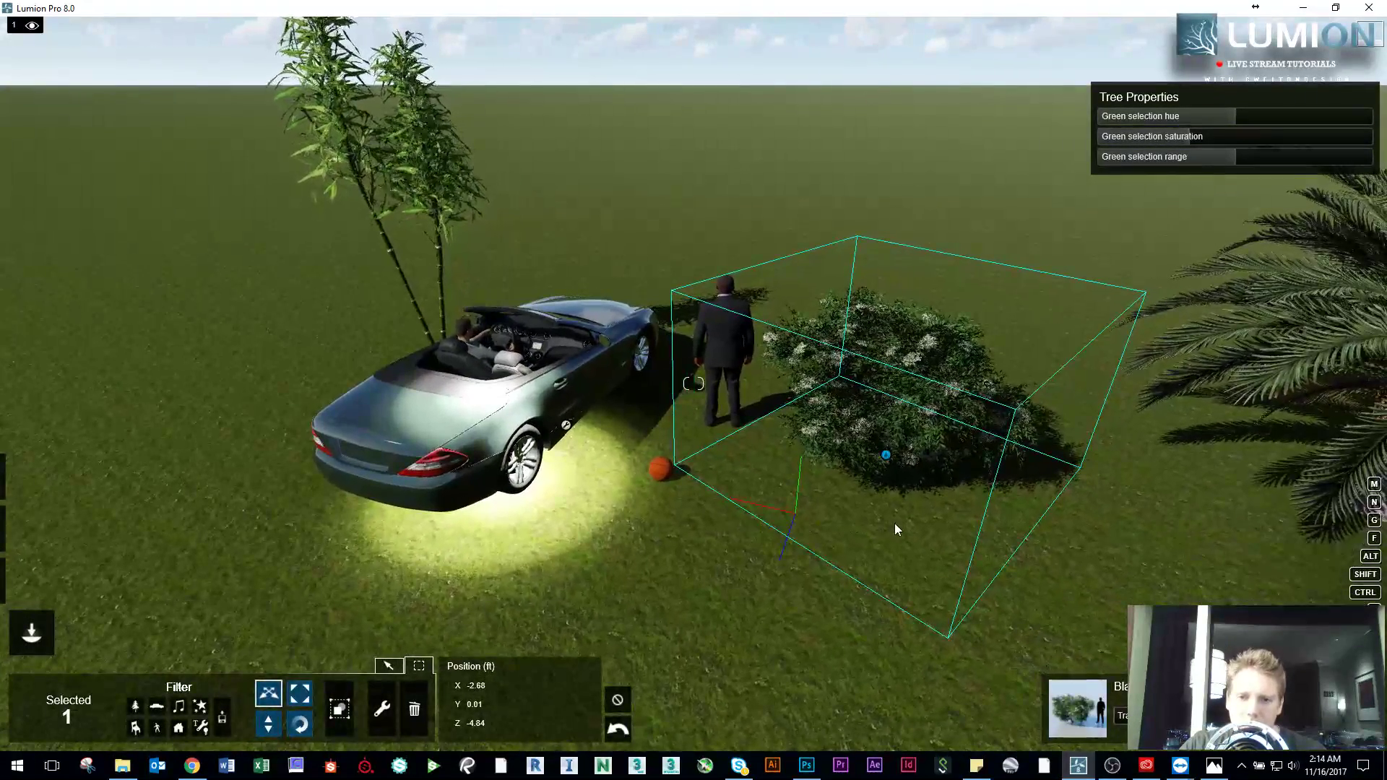
ctrl+drag(1296, 600, 483, 321)
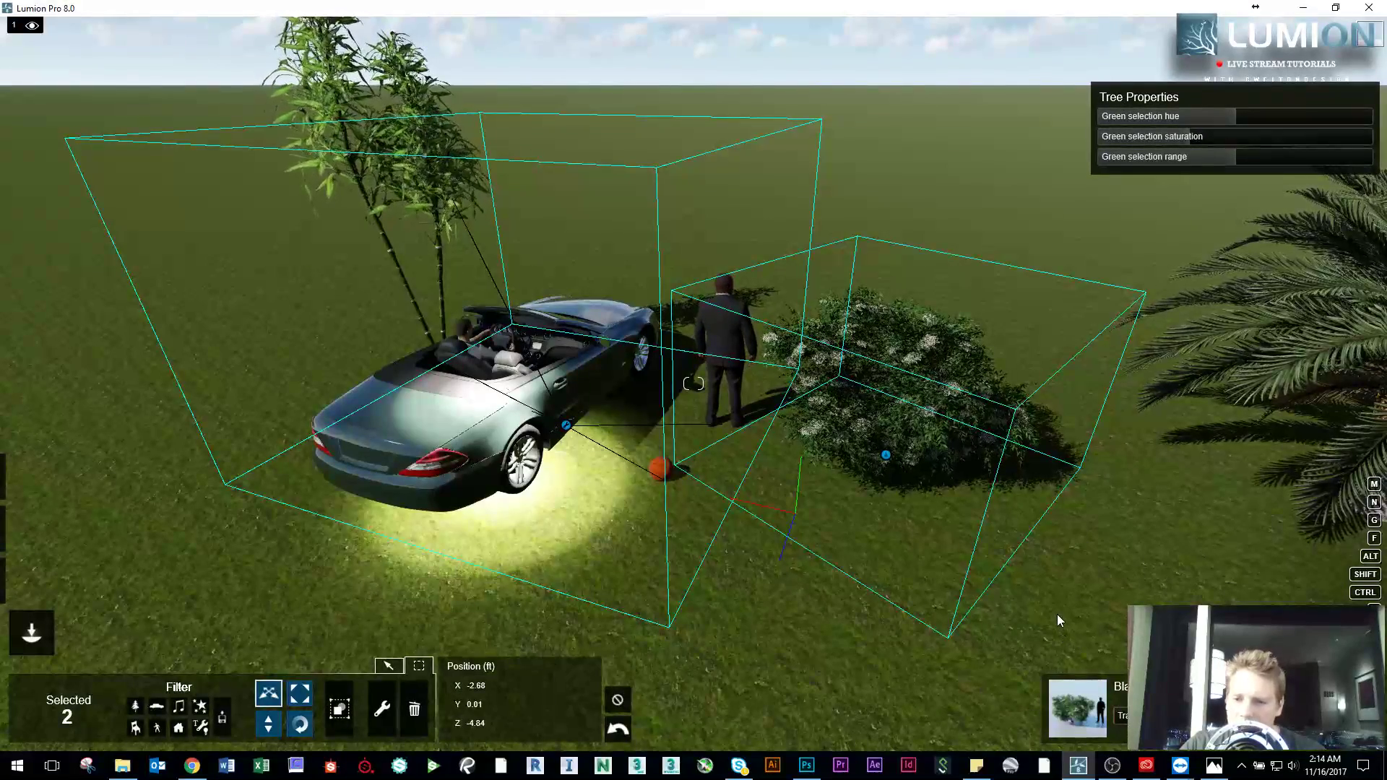
click(874, 514)
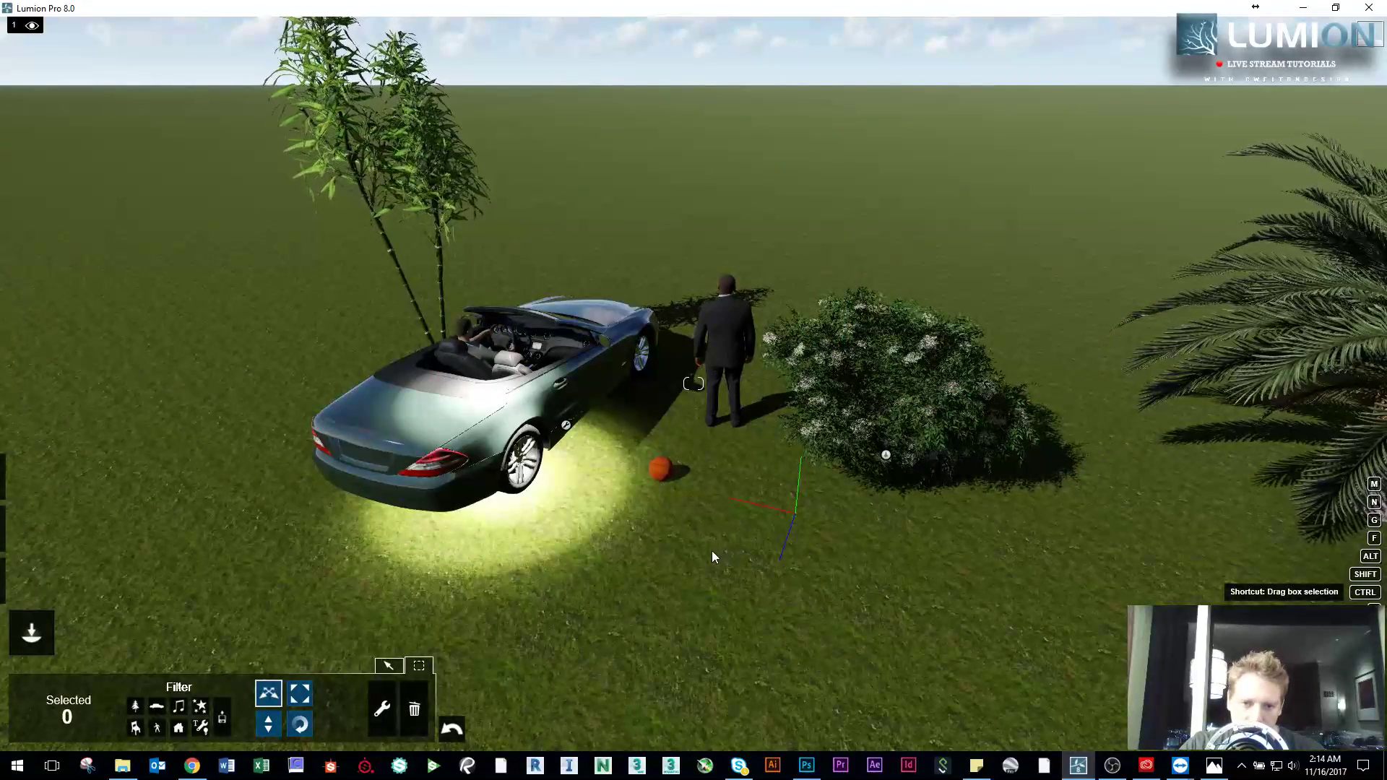
Step: Add the flowering bush to the car group and move the whole group to about X 12.94, Z -2.08 ft
click(567, 425)
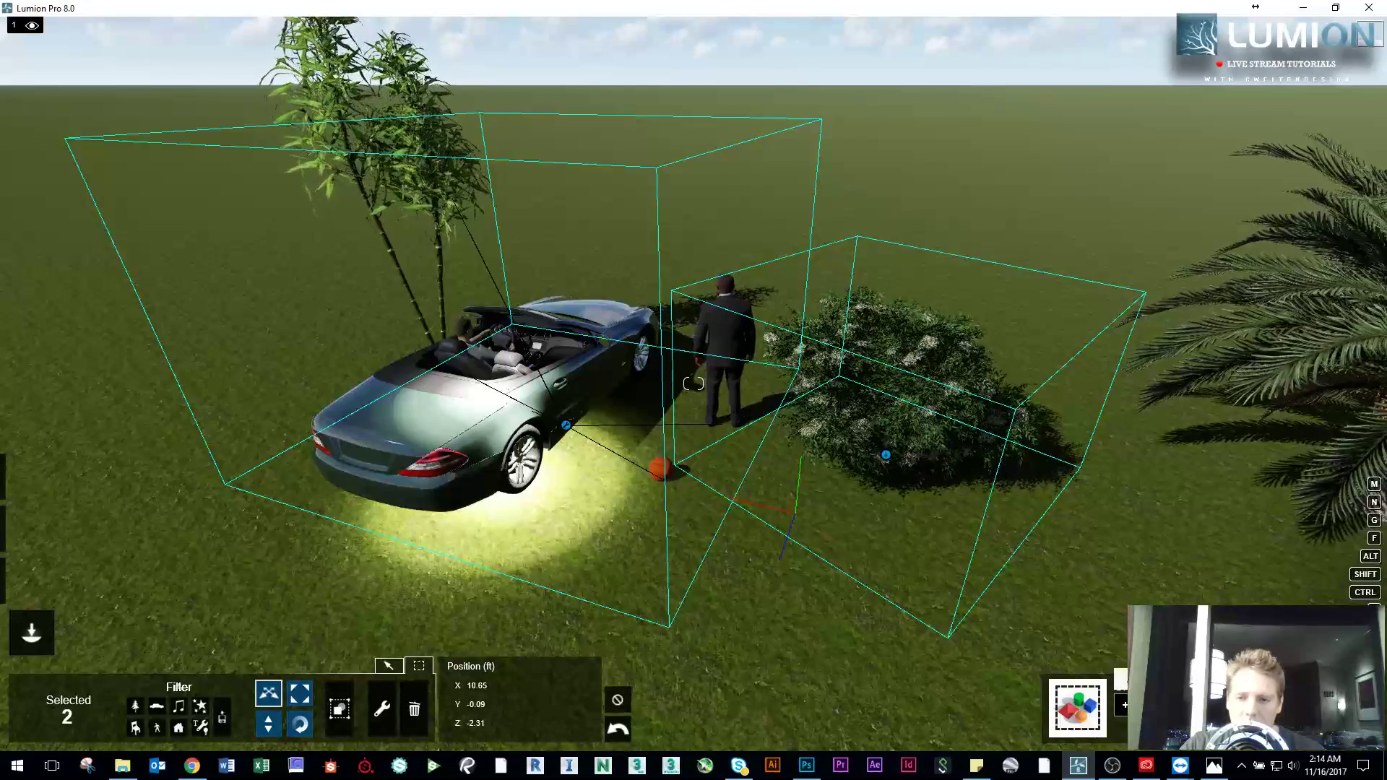
key(ctrl+g)
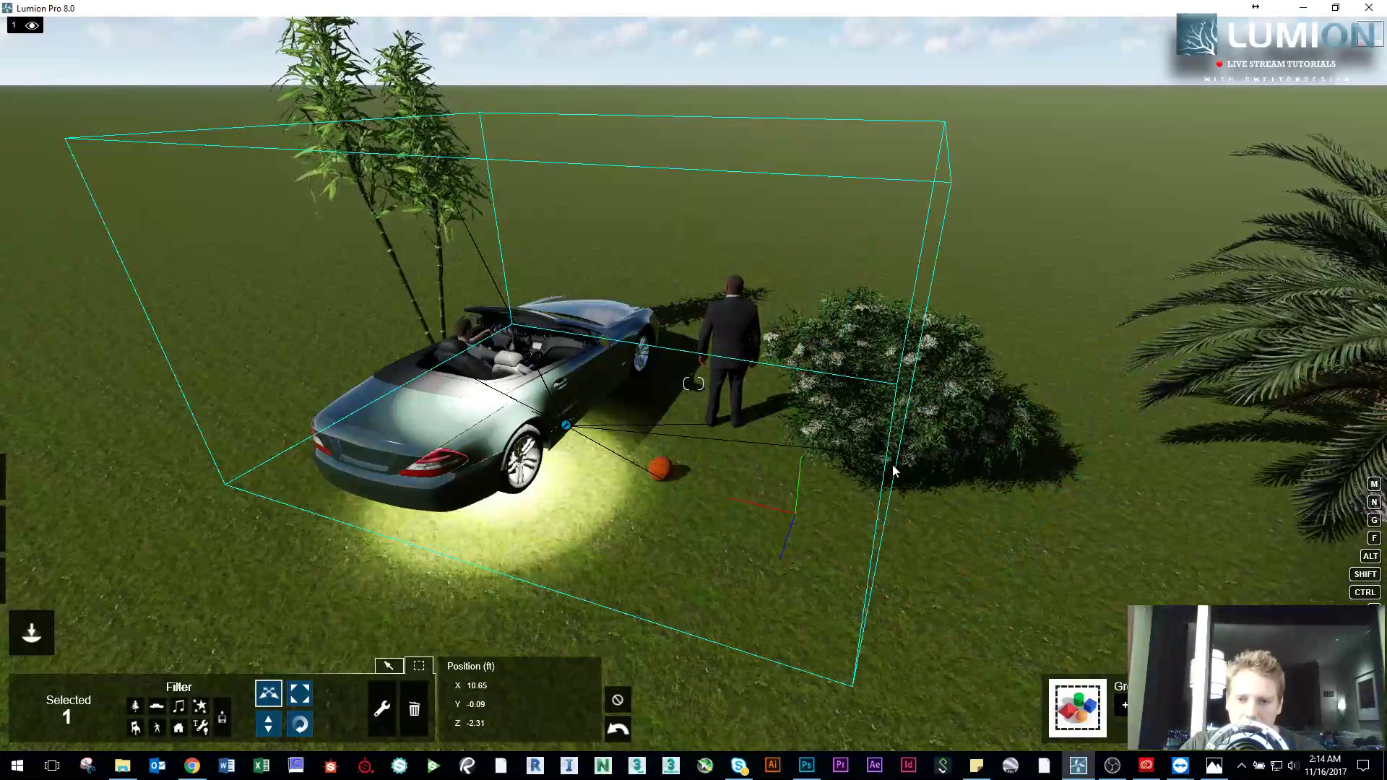
click(933, 509)
drag(566, 426, 518, 417)
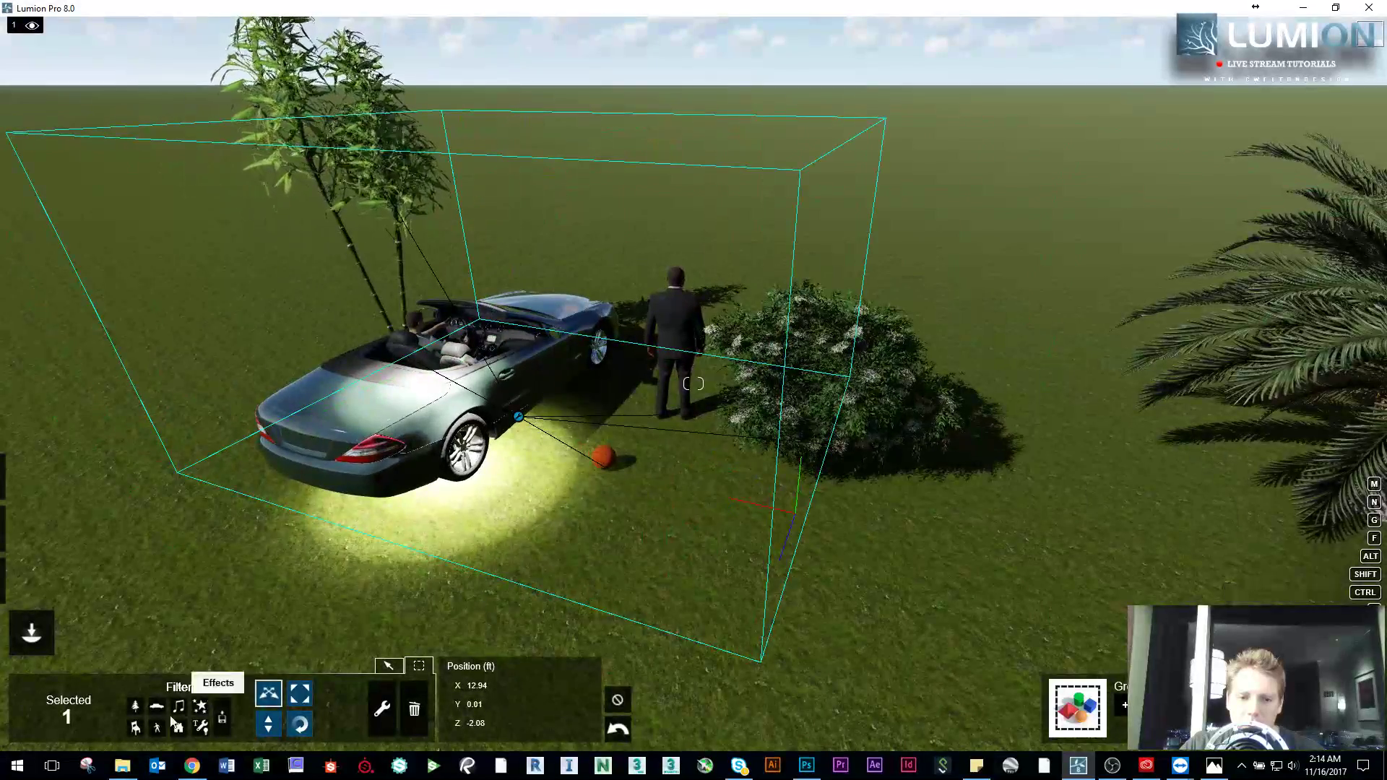
Step: Place a standing man in green swim shorts from the character library behind the man in the suit
click(388, 665)
click(56, 724)
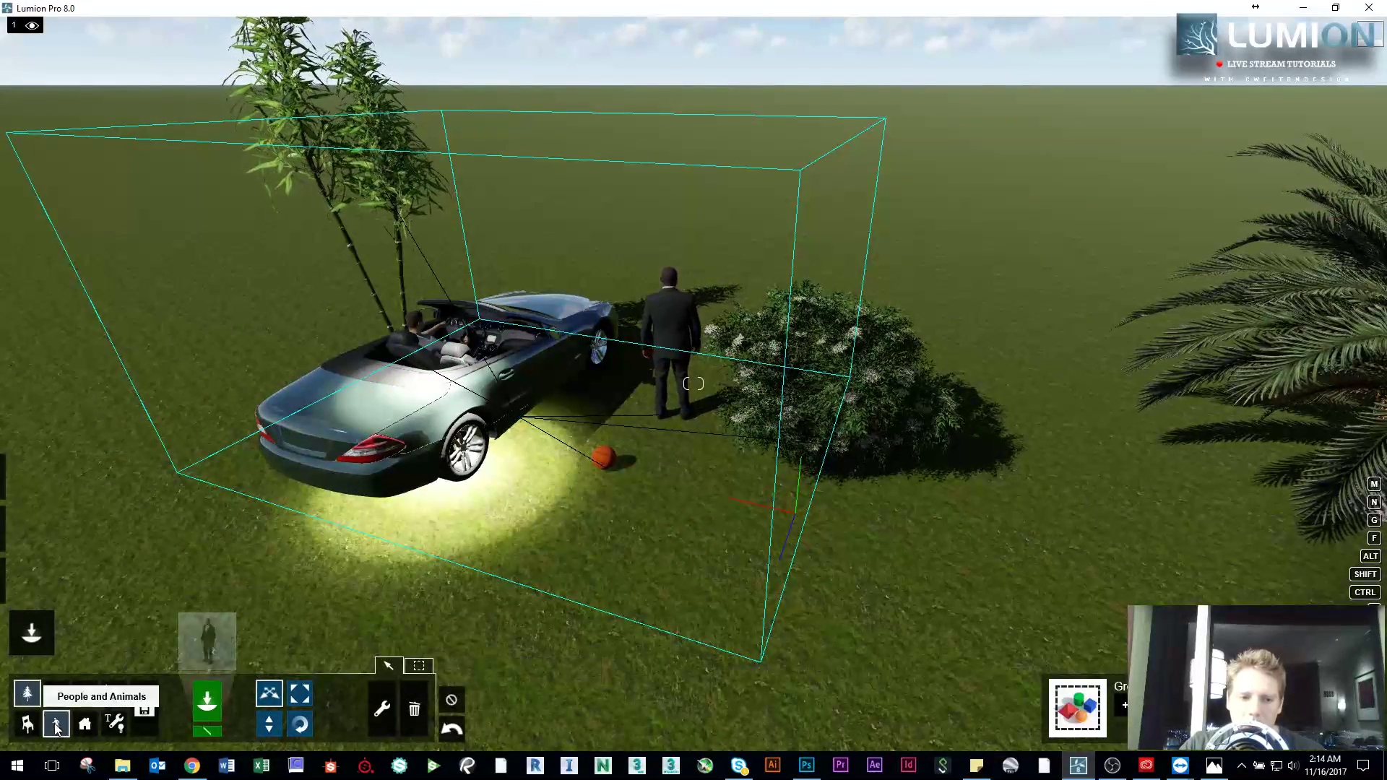
click(207, 640)
click(660, 476)
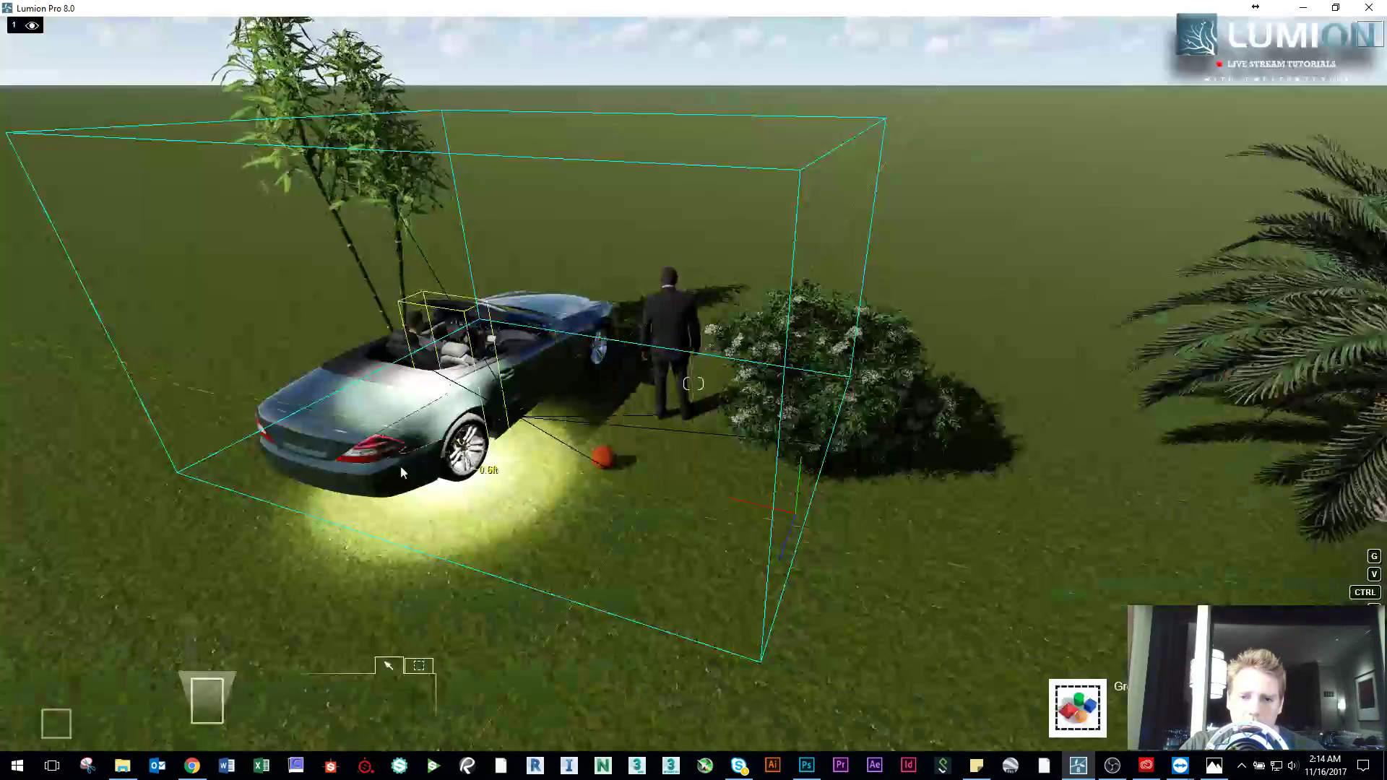
click(710, 318)
Step: Place a standing 3D woman from the character library between the car and the man in the suit, and deselect her
click(209, 636)
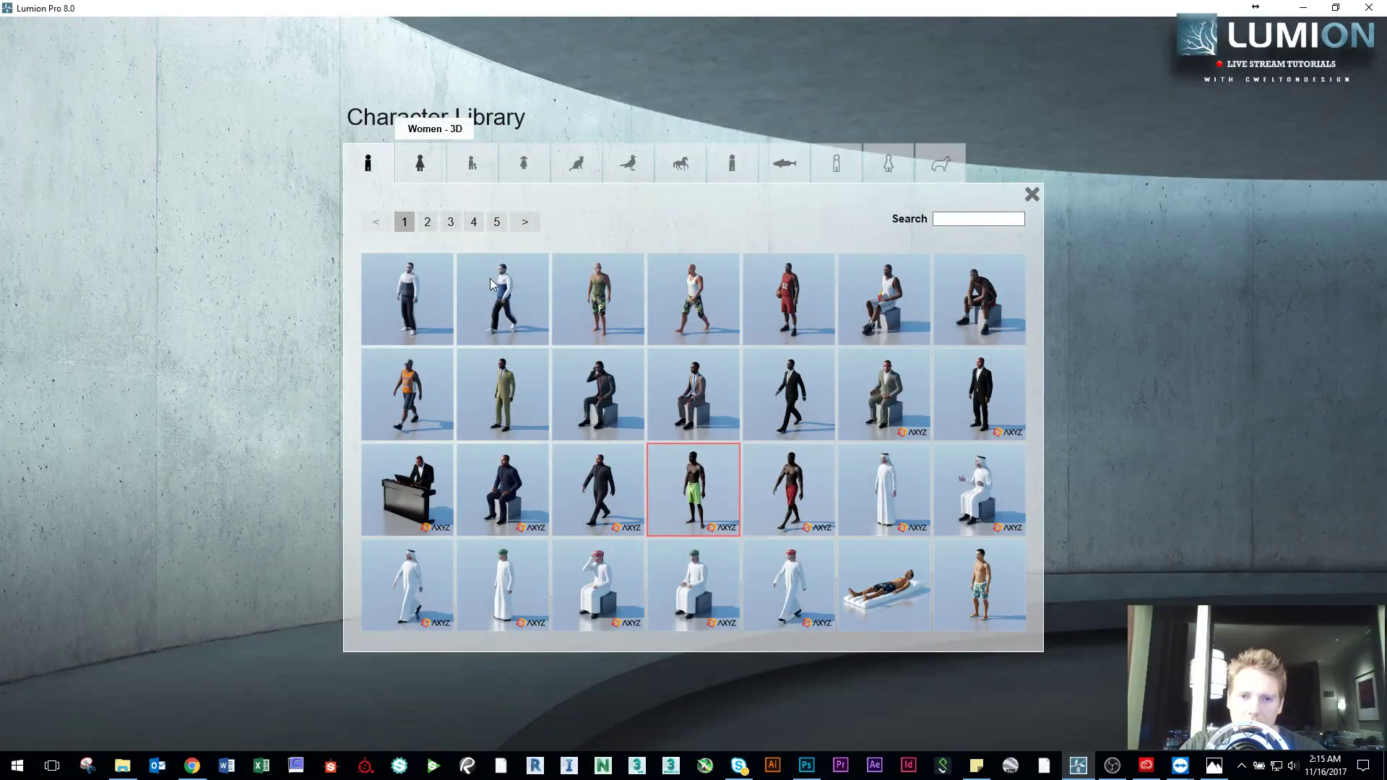
click(420, 163)
click(634, 421)
click(593, 427)
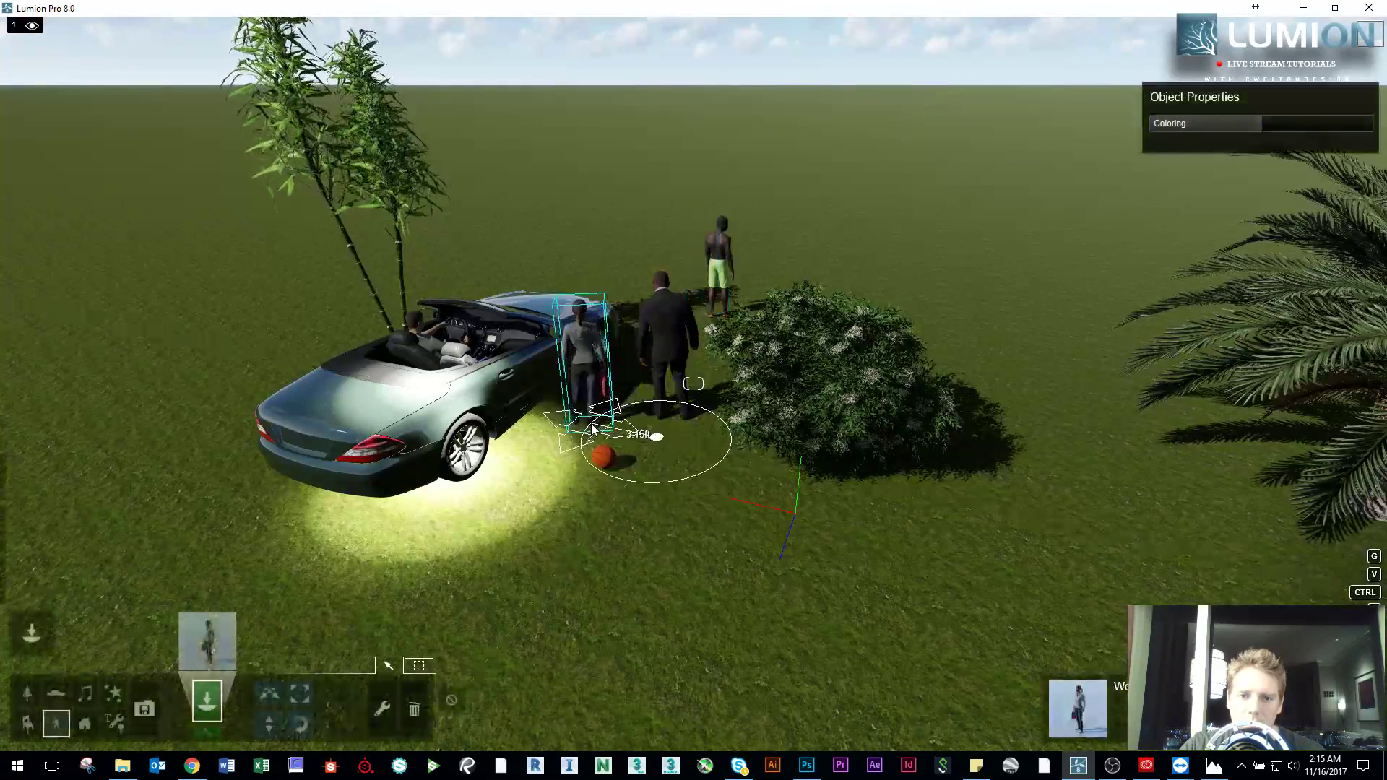
click(269, 693)
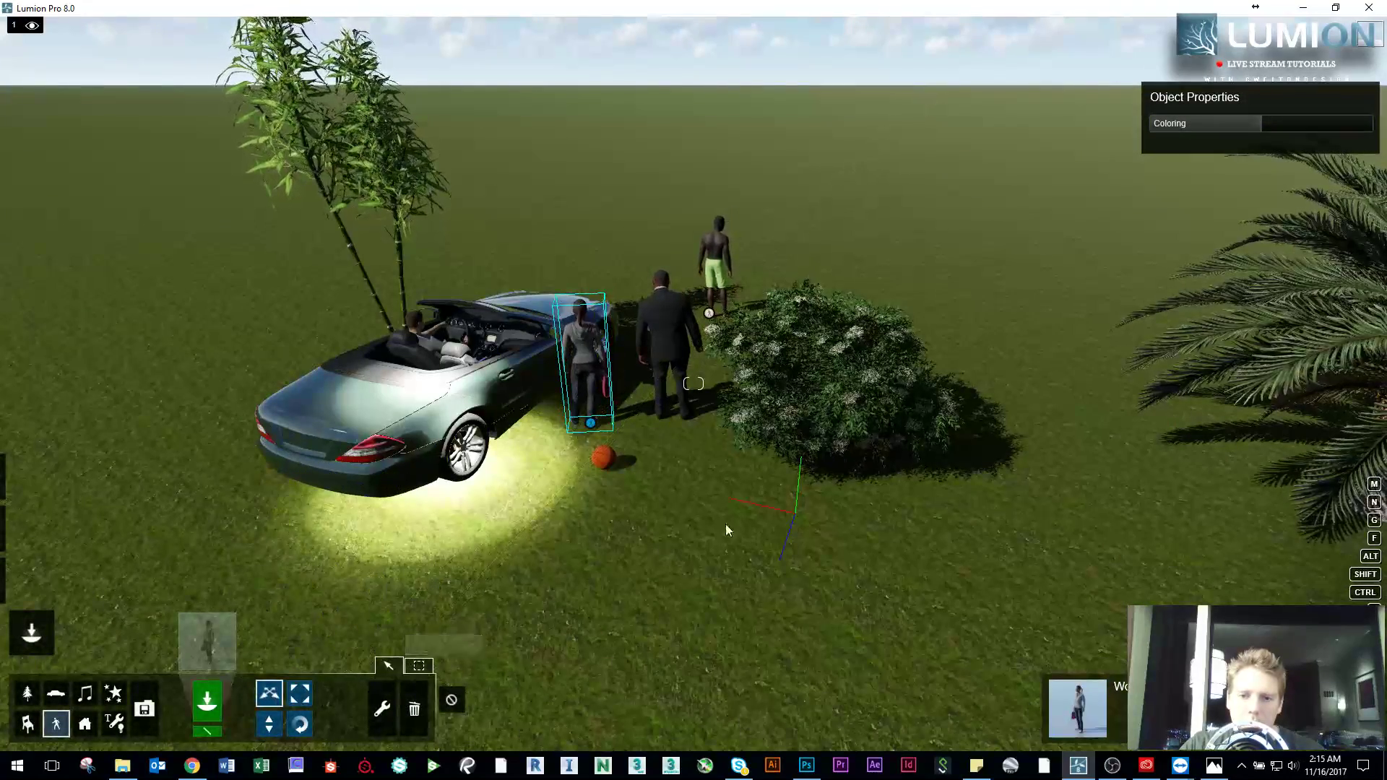
click(960, 572)
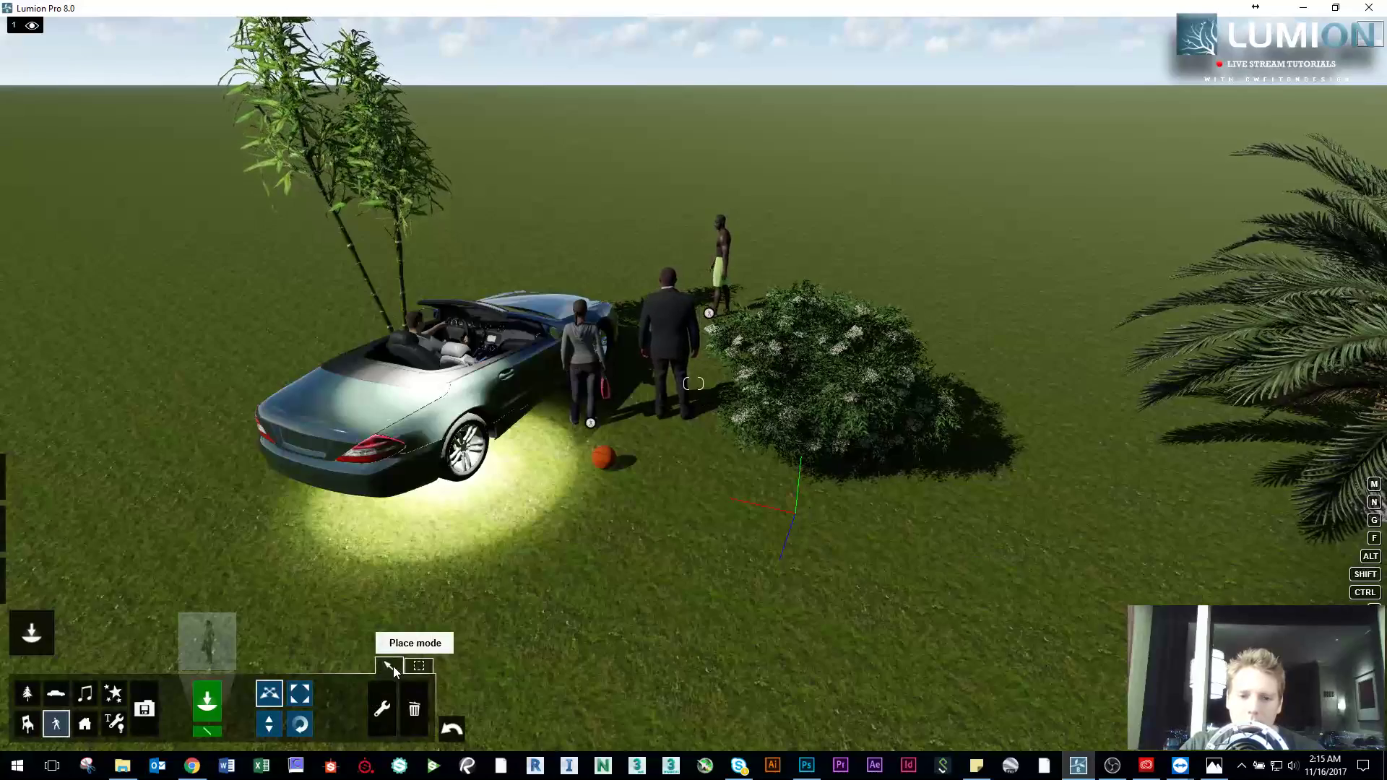
Step: Add the woman and the man in green shorts to the car group and move the group to about X 14.40, Z -3.09 ft
click(419, 665)
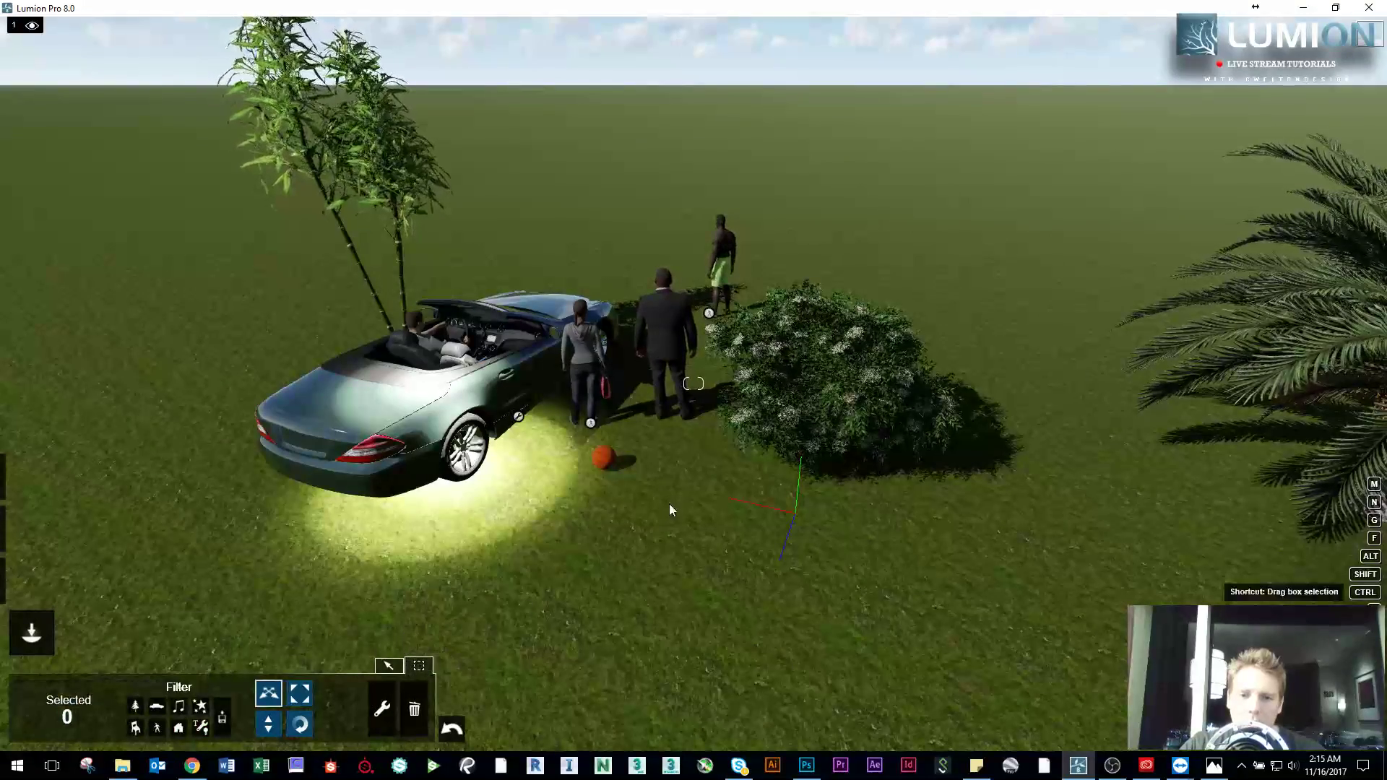
click(519, 418)
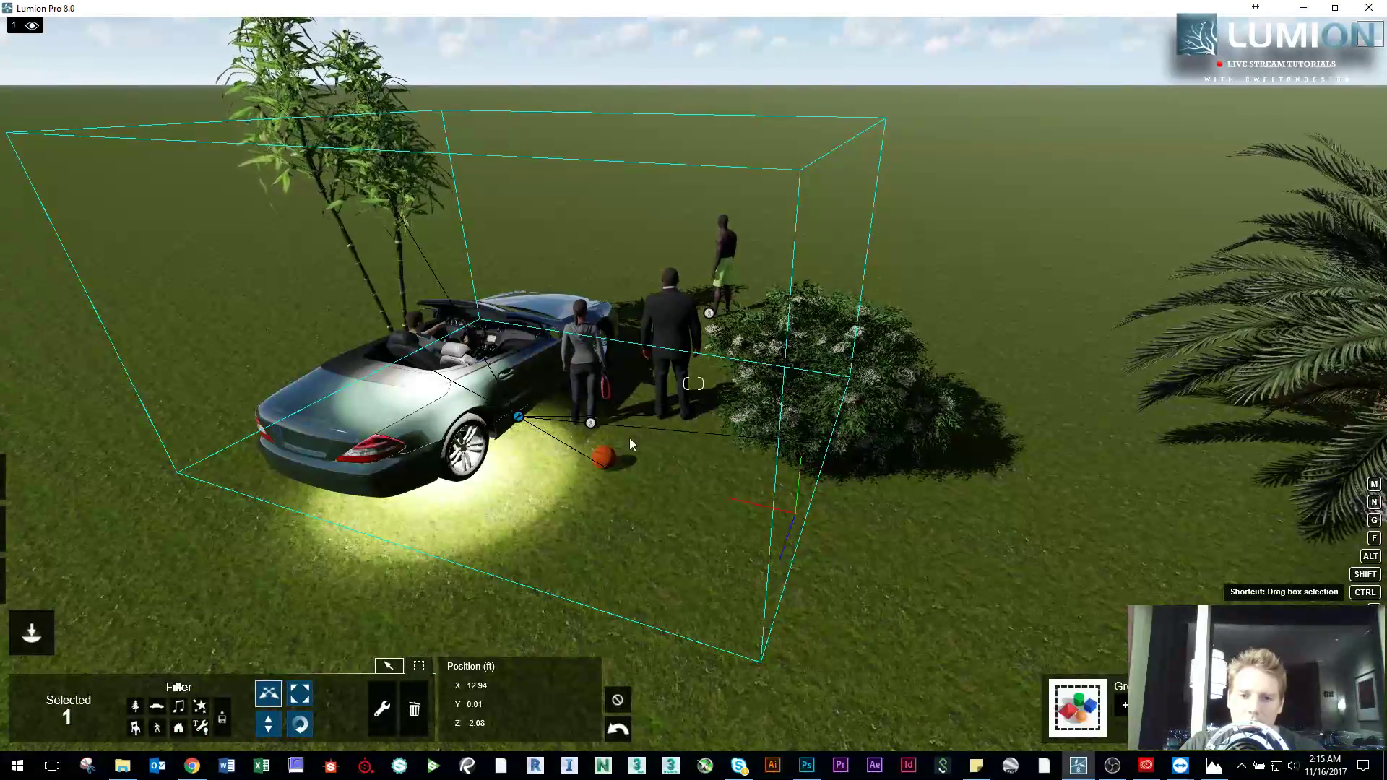
click(590, 423)
click(709, 313)
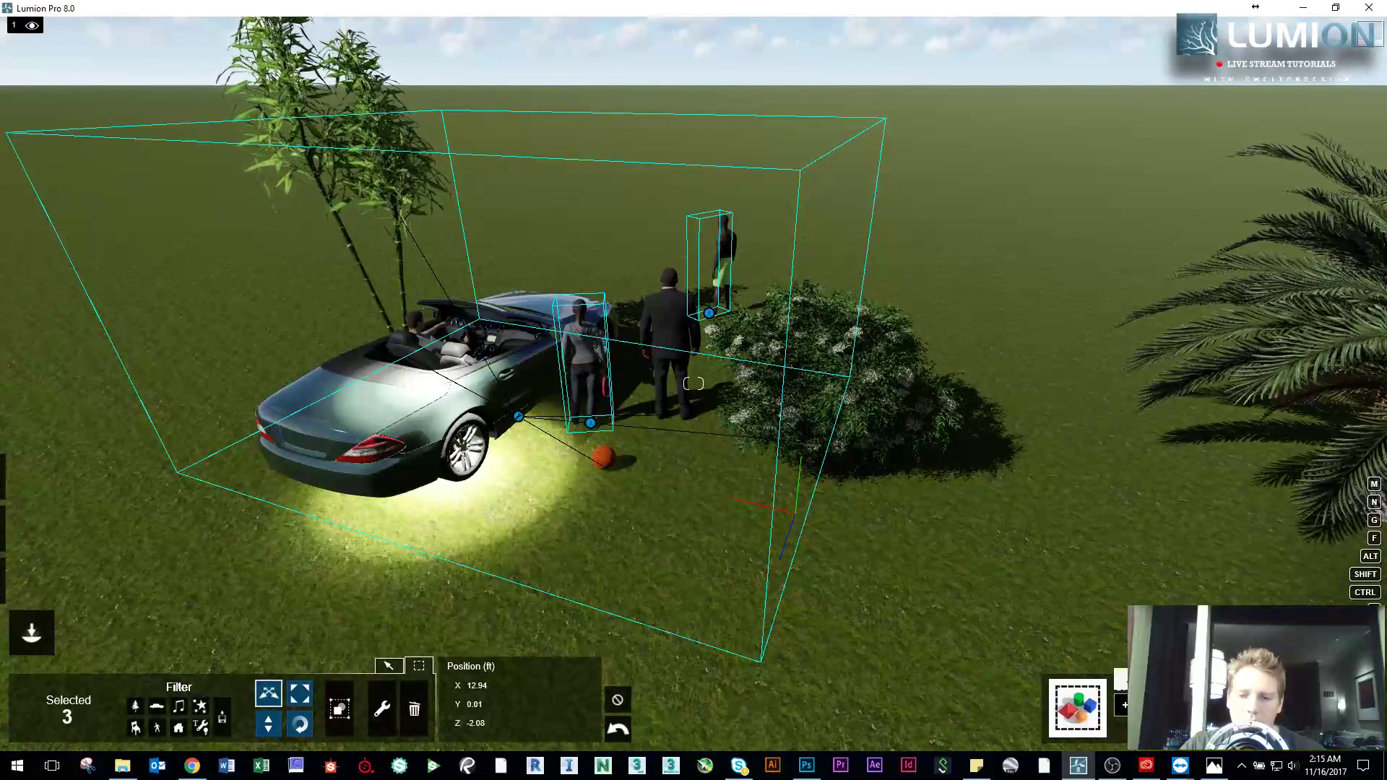
click(1124, 705)
mouse_move(517, 416)
mouse_down()
mouse_move(456, 430)
mouse_move(498, 401)
mouse_up()
key(w)
right_drag(710, 481, 606, 408)
key(s)
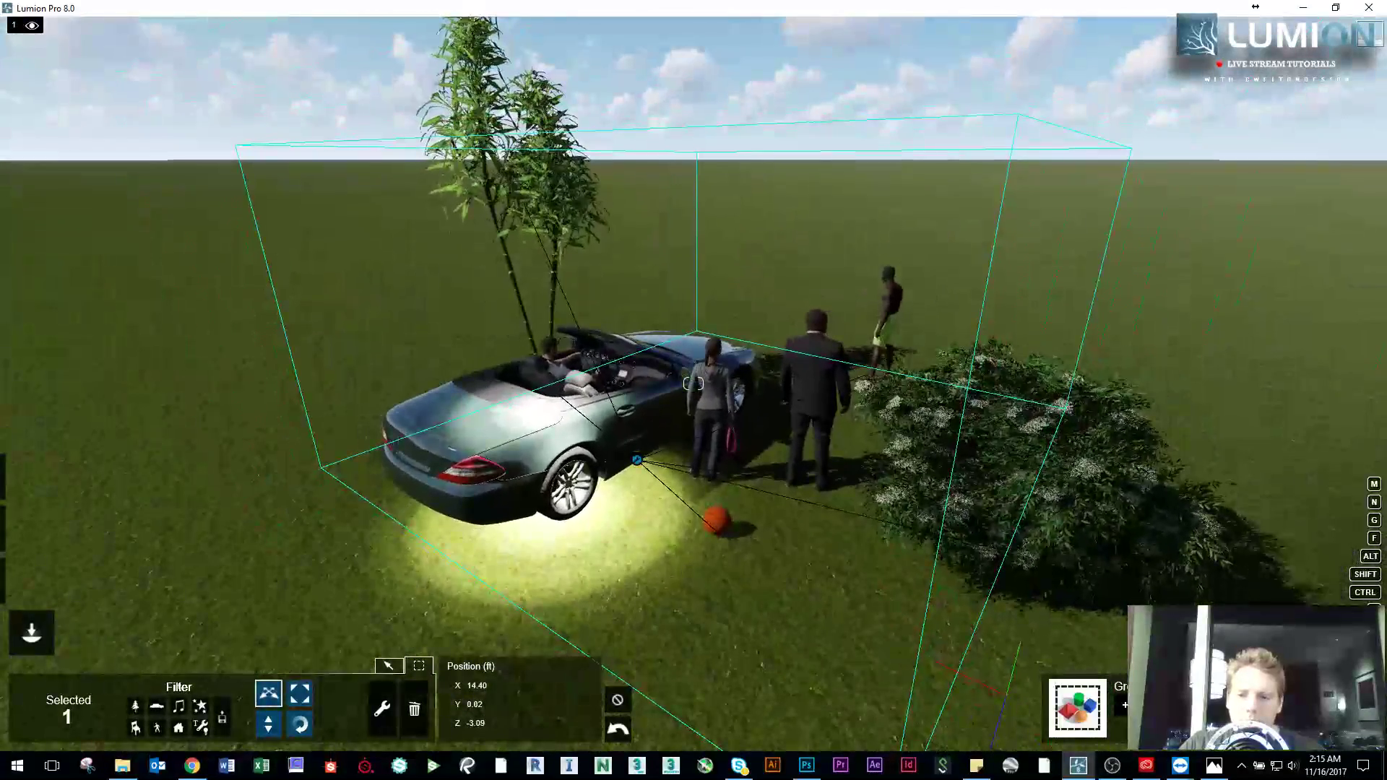
Step: Open the car group for editing and move the flowering bush behind the car to about X 24.10, Z 8.26 ft
key(Escape)
key(w)
right_drag(713, 404, 739, 426)
key(s)
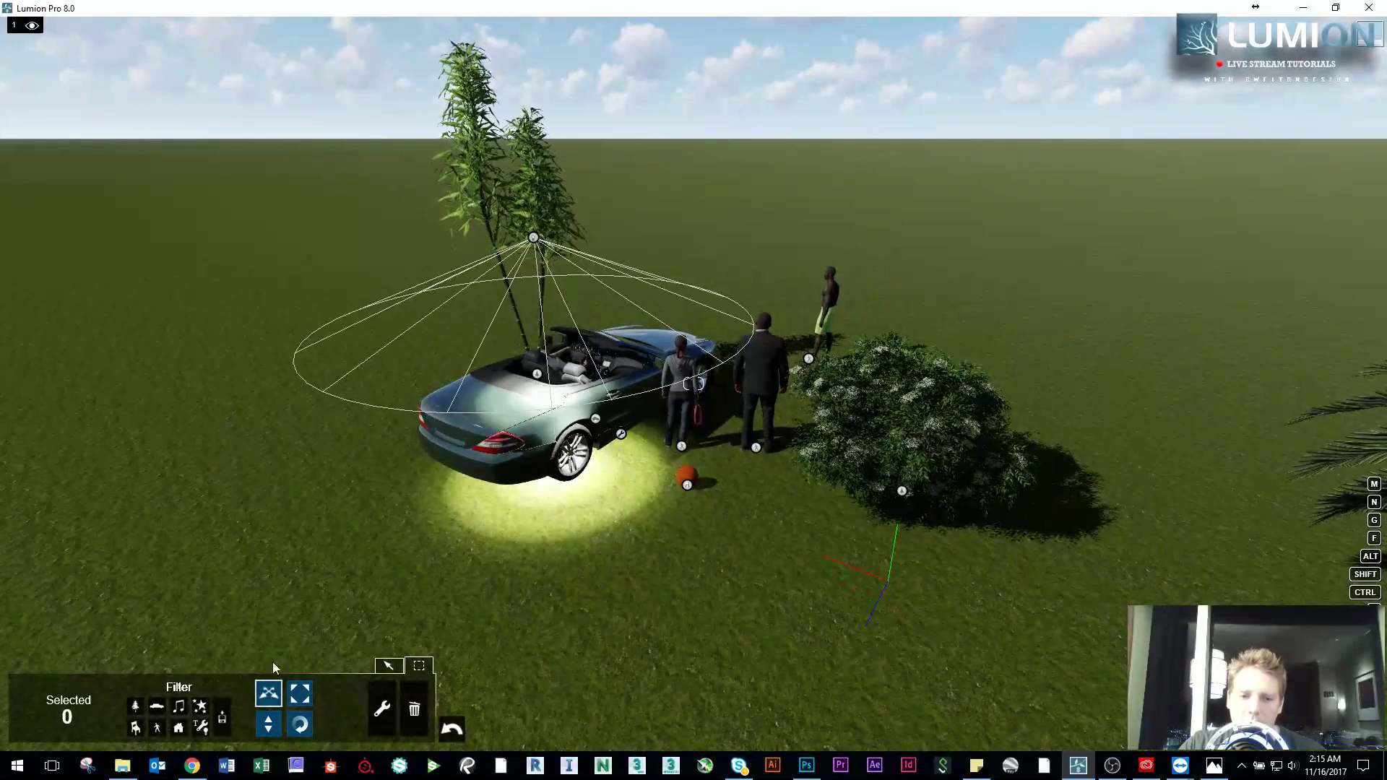
drag(901, 490, 284, 477)
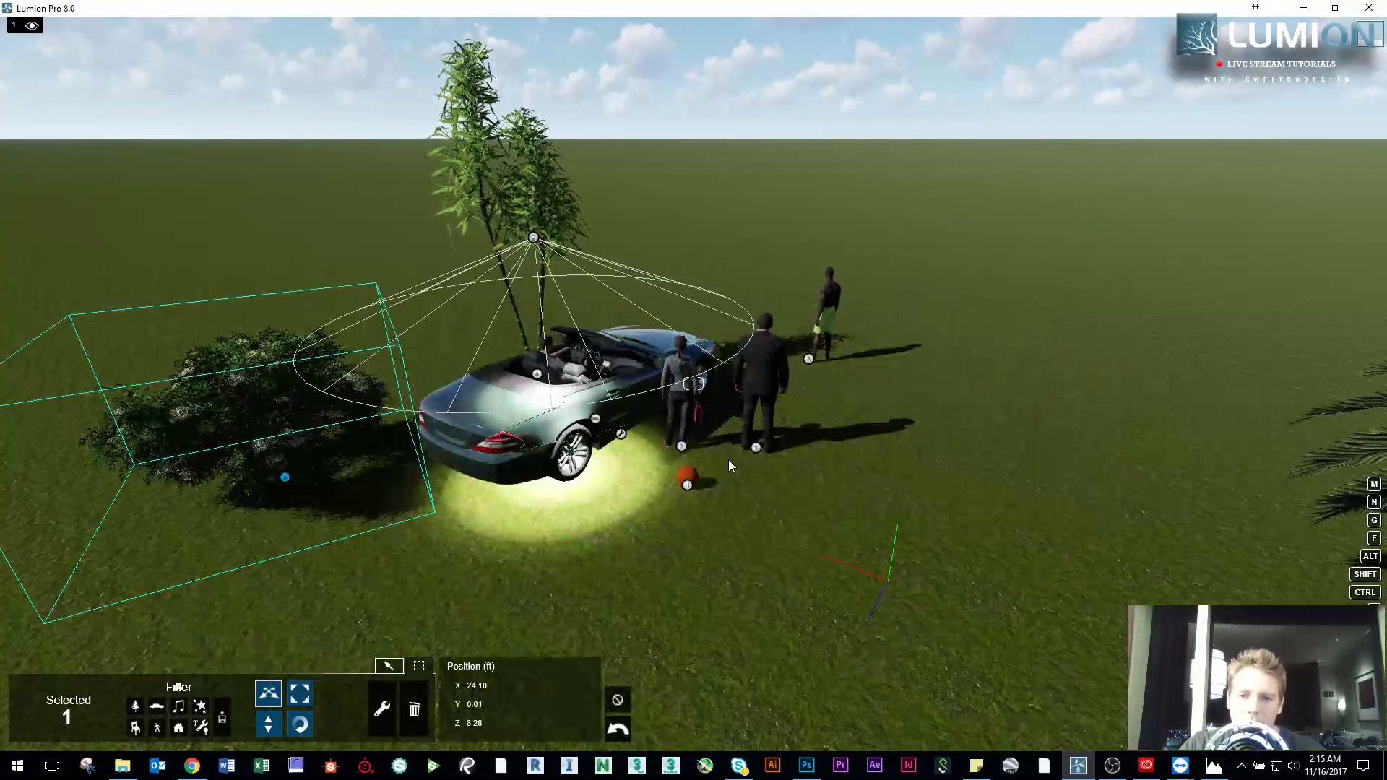
Step: Move the group's control point out onto the open grass, reposition the bamboo and the car within the group, and finish editing it
drag(621, 435, 1212, 314)
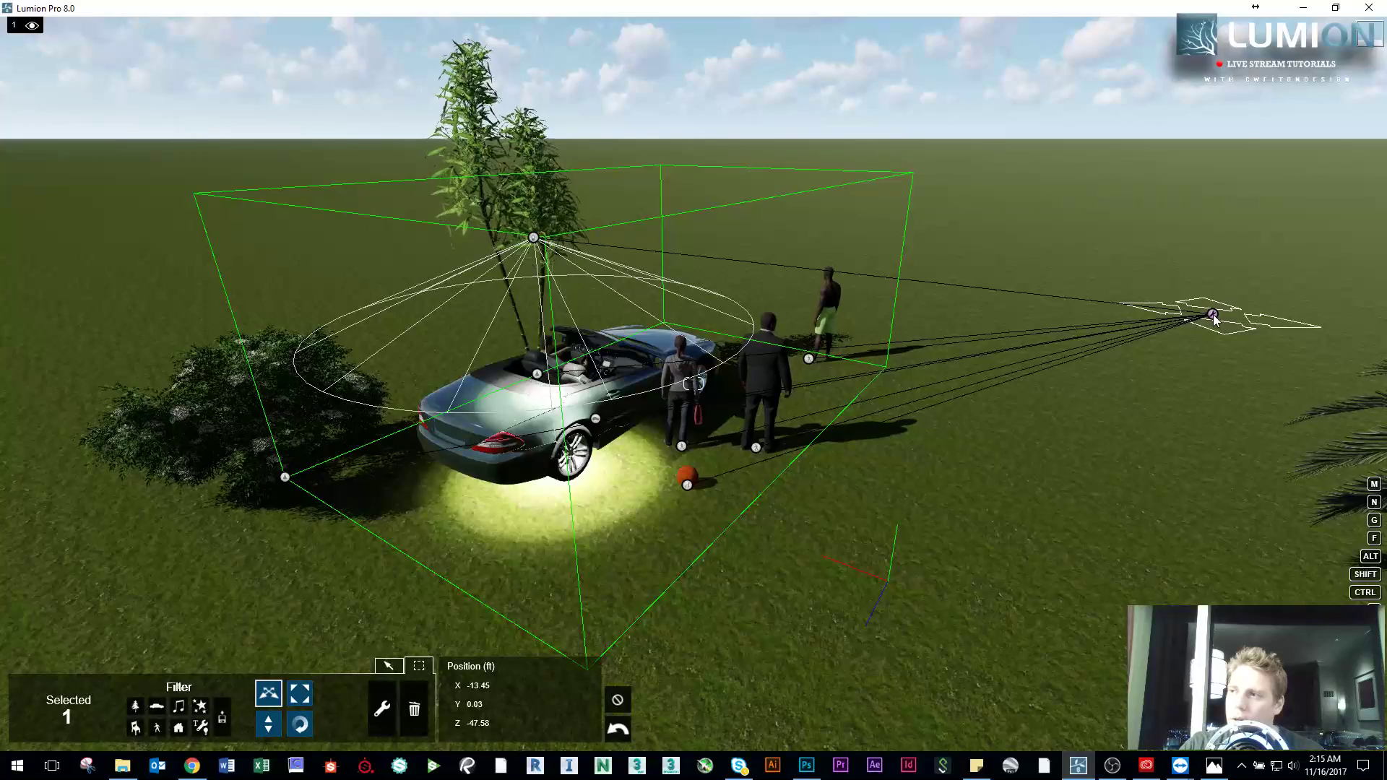
drag(1214, 321, 1122, 330)
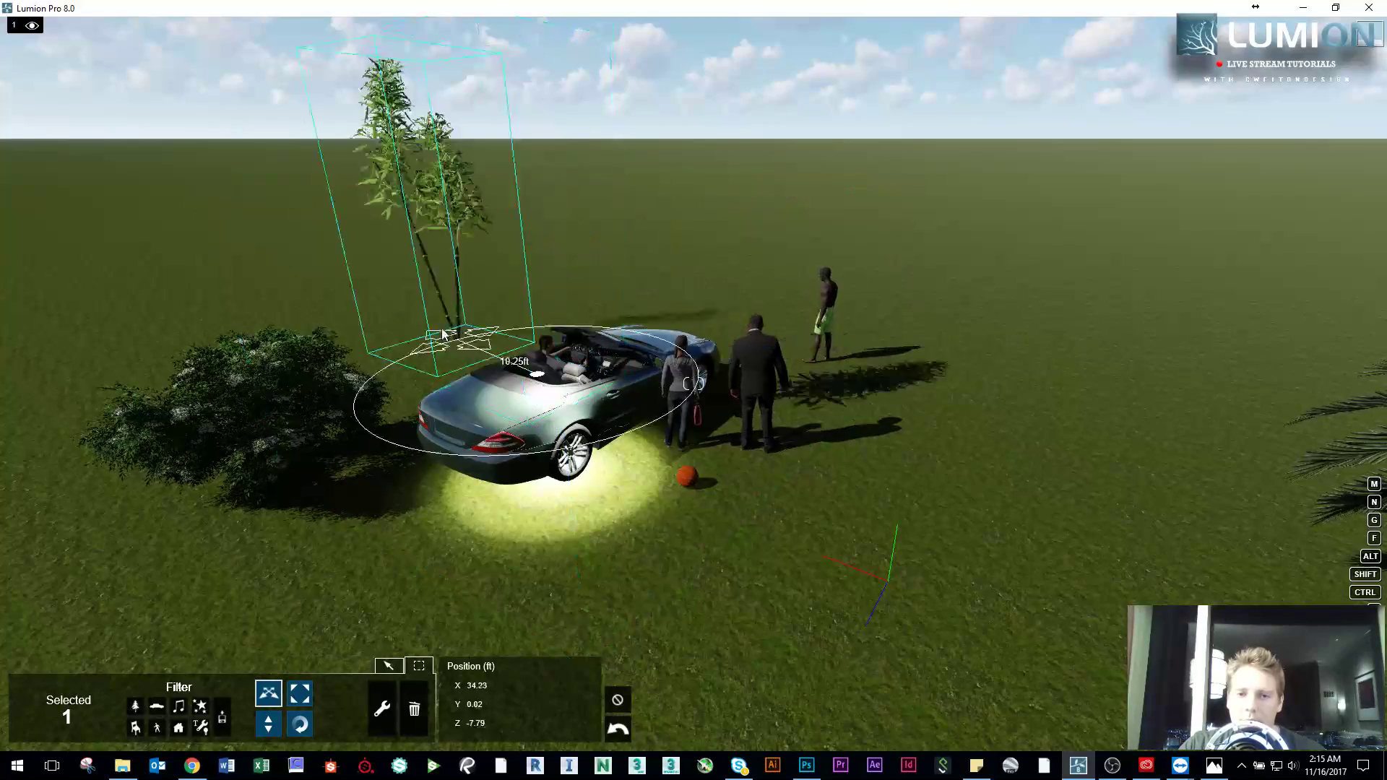
mouse_move(595, 418)
mouse_down()
mouse_move(581, 484)
mouse_move(591, 406)
mouse_move(578, 397)
mouse_up()
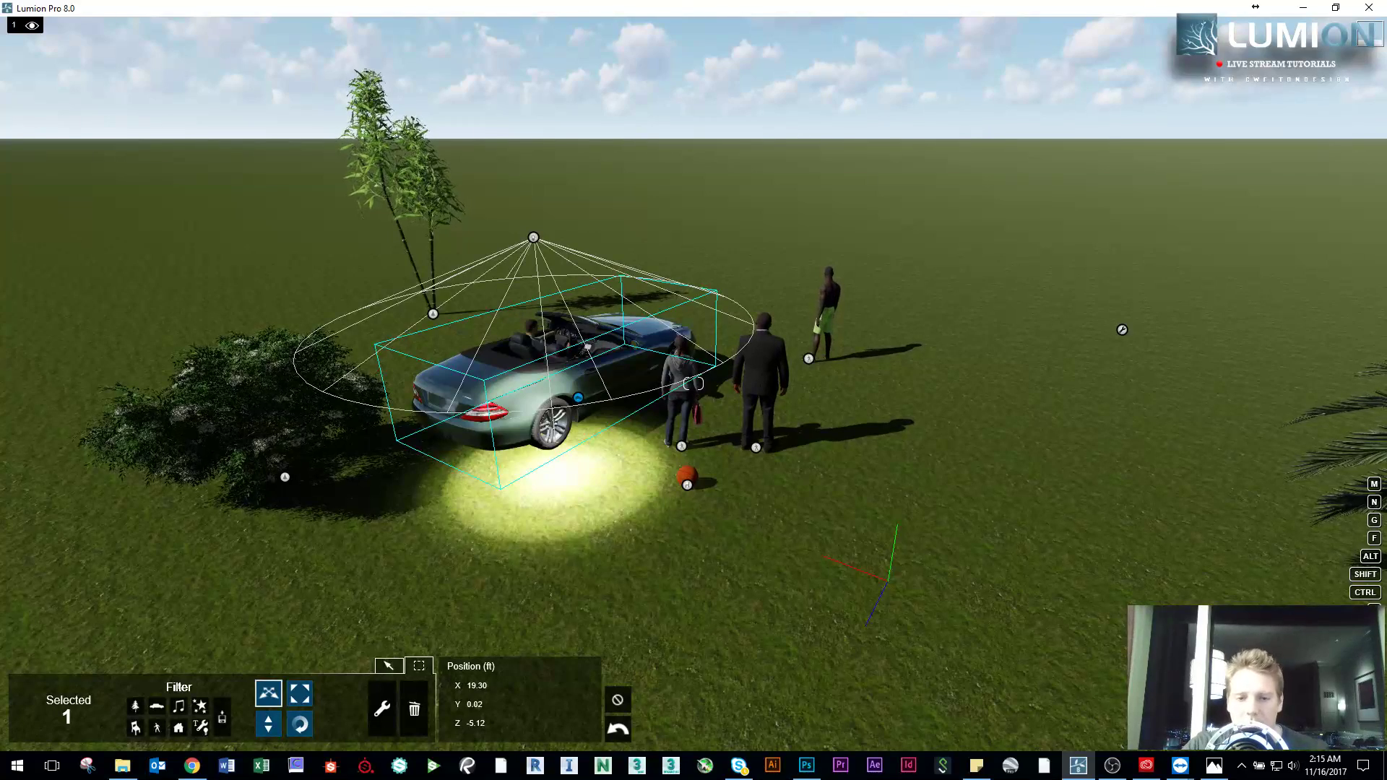
click(909, 473)
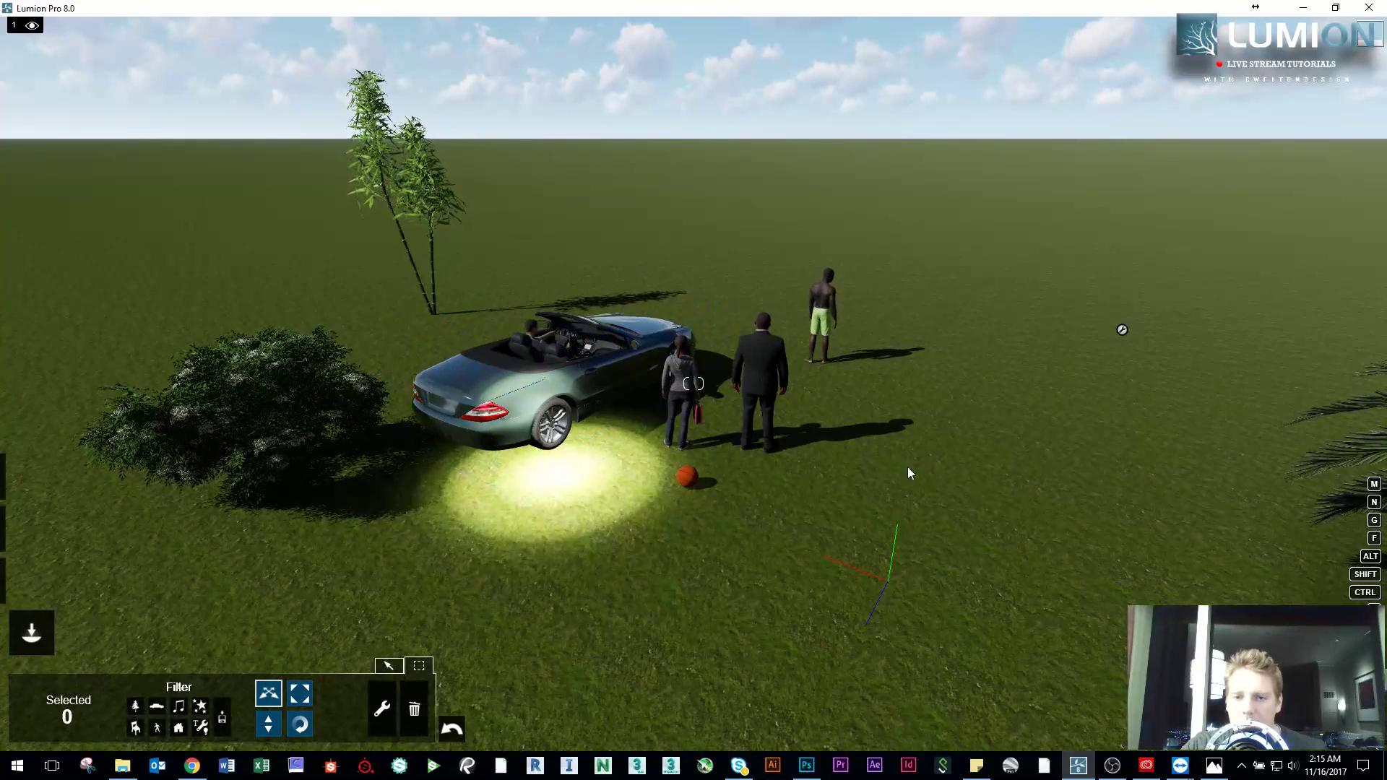
Step: Move the whole car group to about X -2.45, Z -40.51 ft and ungroup it into its individual objects
drag(1125, 329, 1057, 313)
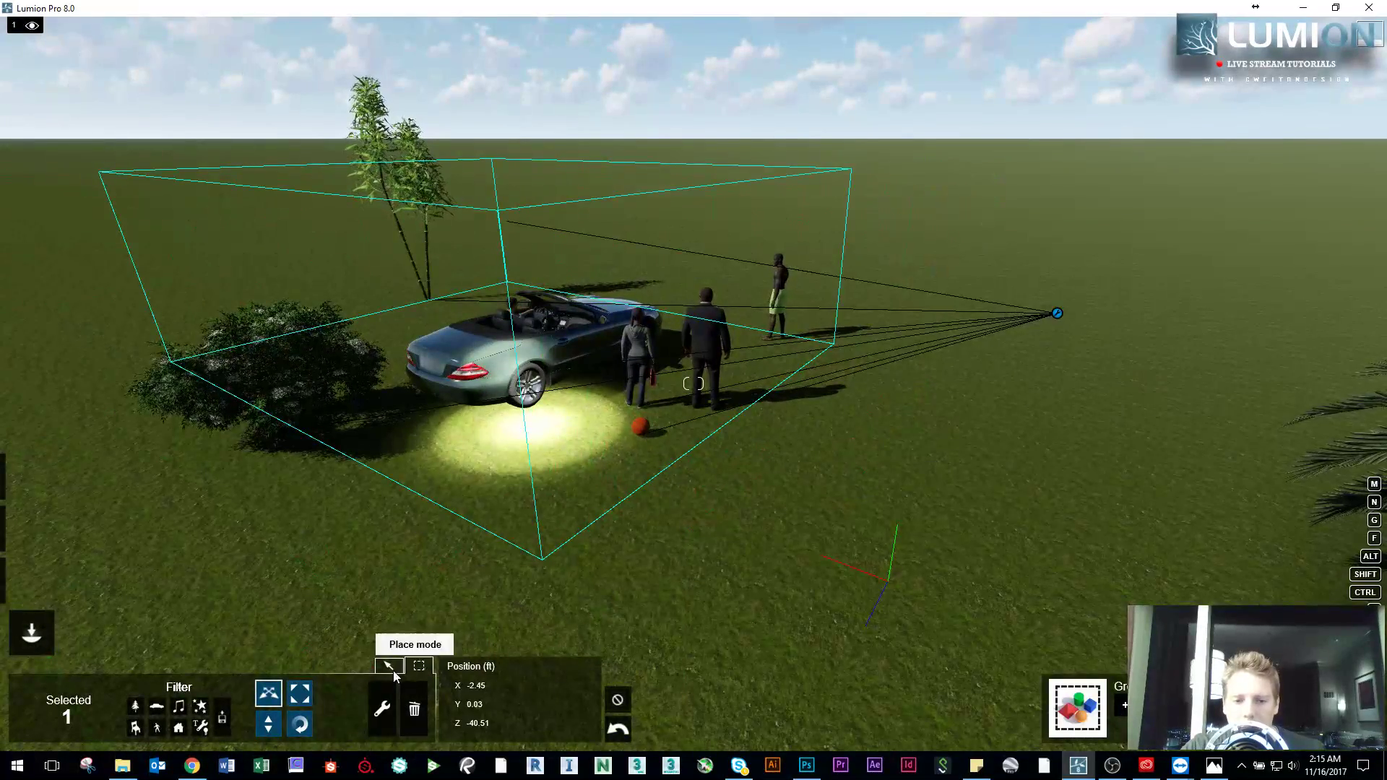
click(300, 725)
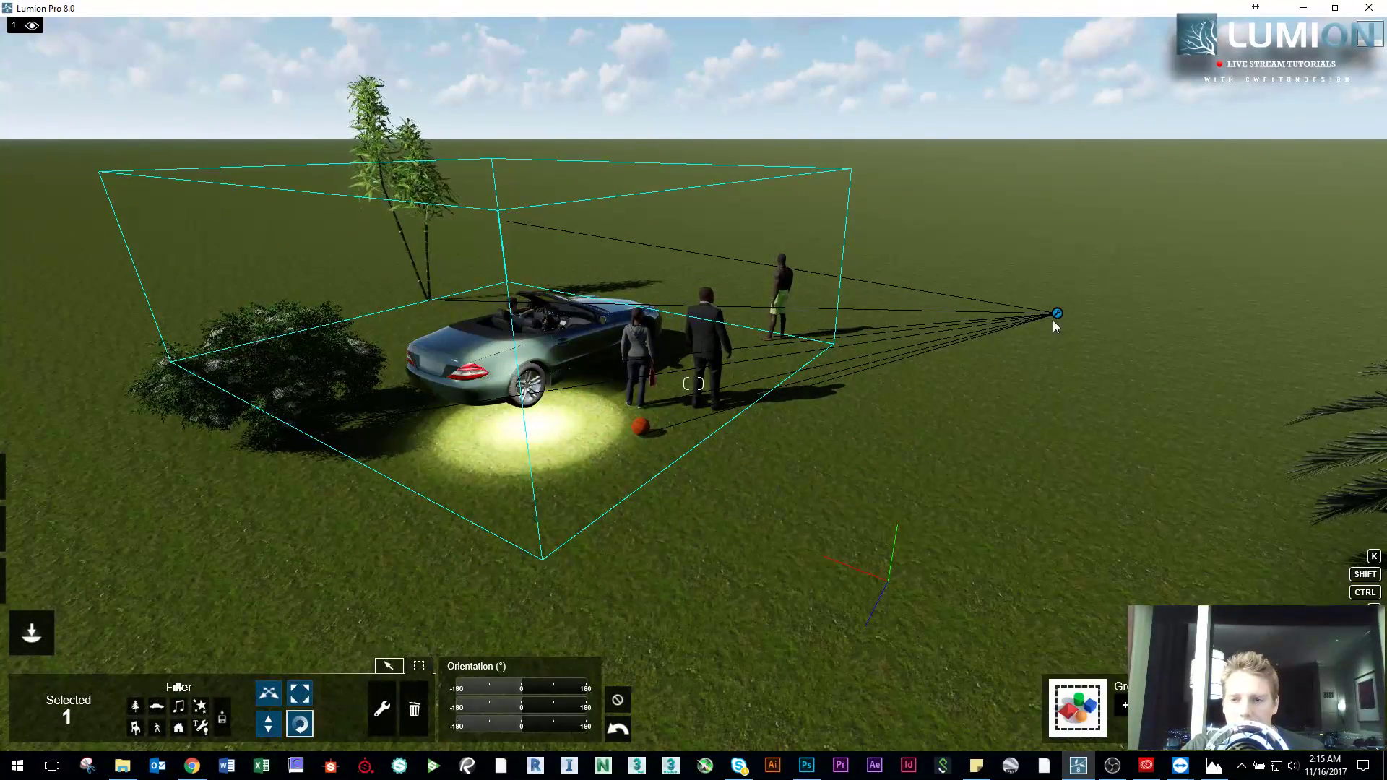
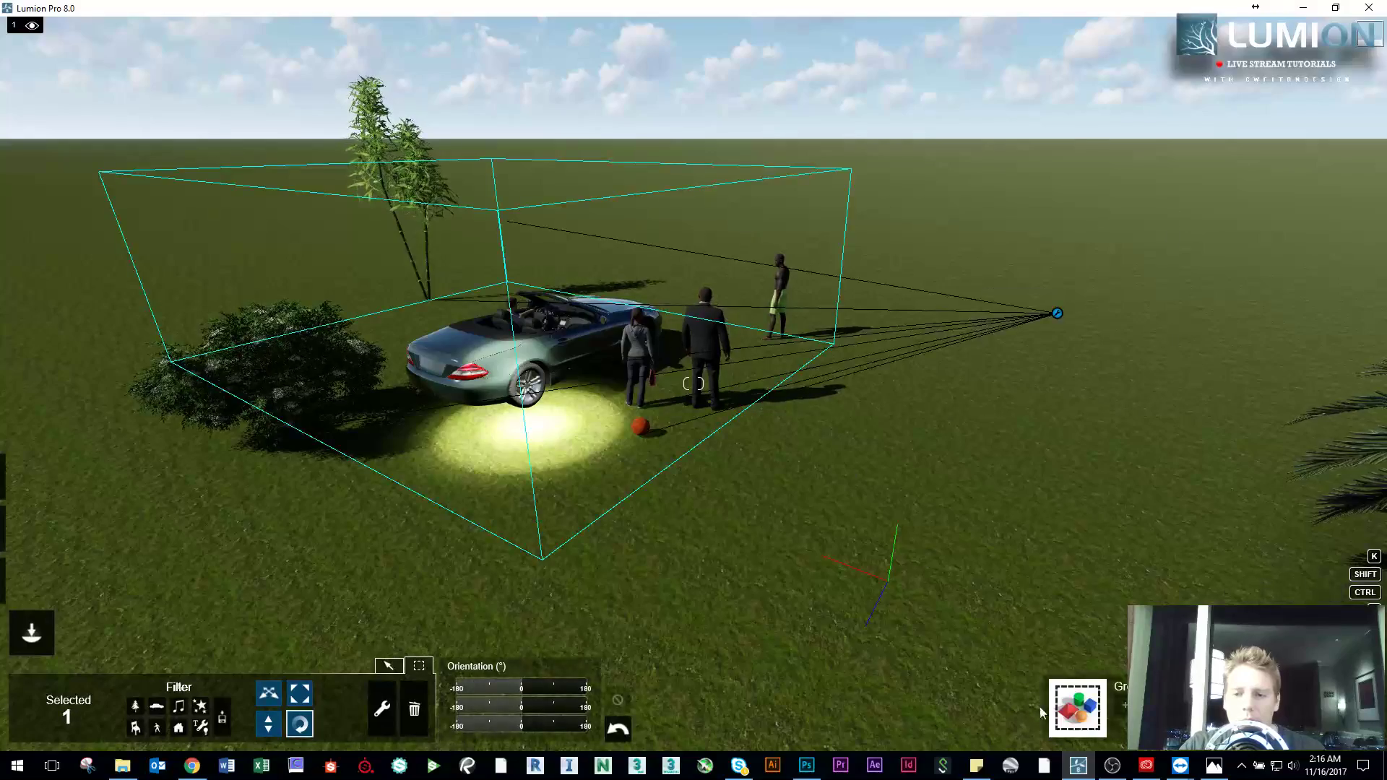
key(ctrl+z)
right_drag(807, 443, 687, 499)
key(w)
key(s)
key(s)
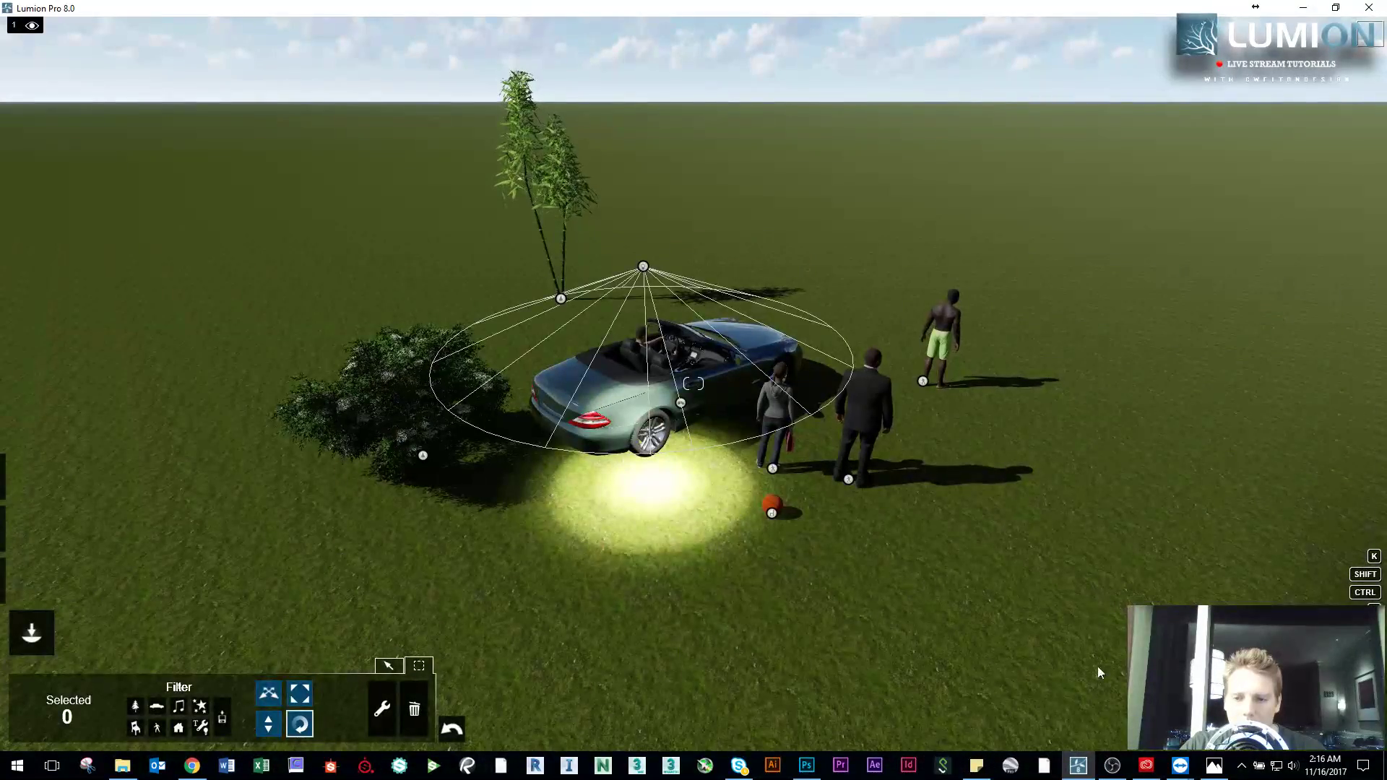
Step: Box-select only the characters in the area covering the car scene and the palm trees
right_drag(1089, 704, 1127, 694)
key(w)
key(s)
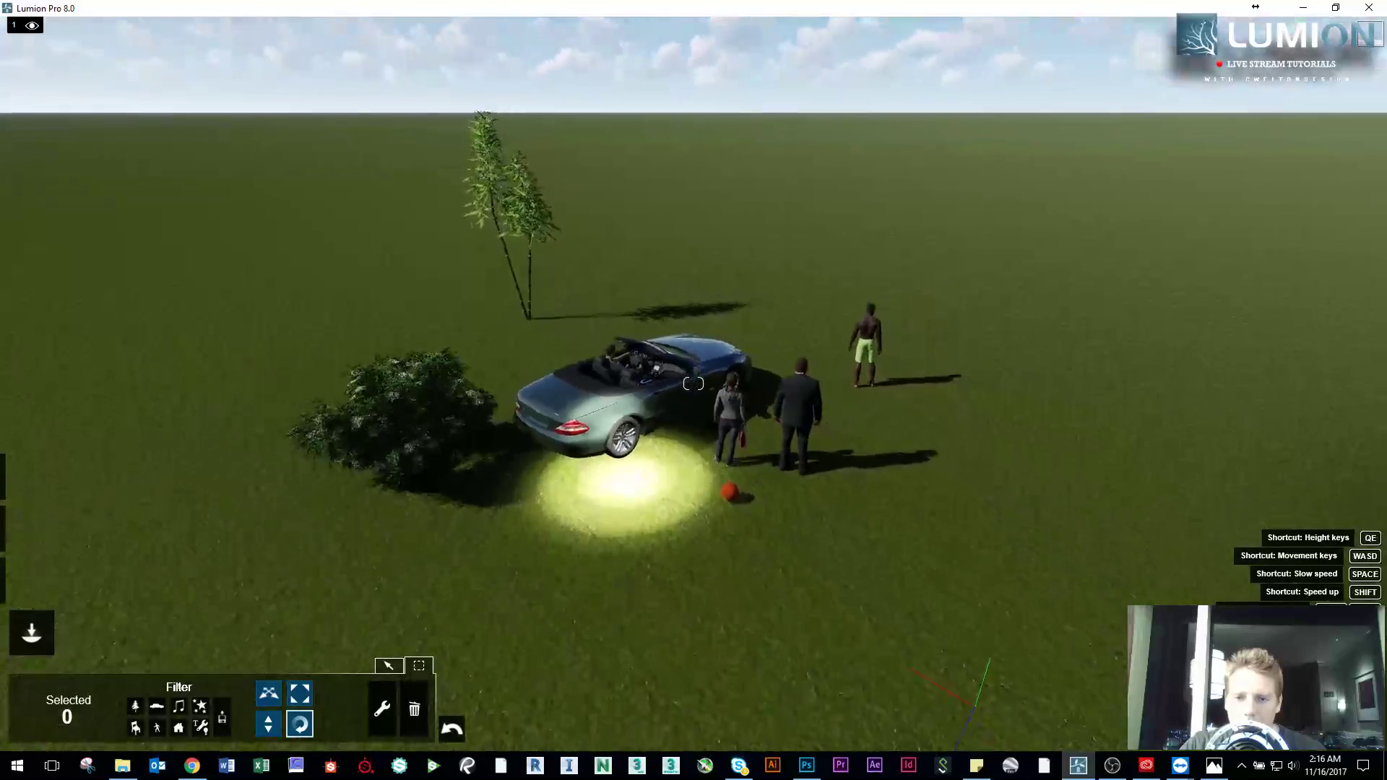
key(w)
key(a)
right_drag(812, 480, 795, 387)
key(s)
key(w)
key(a)
key(s)
key(s)
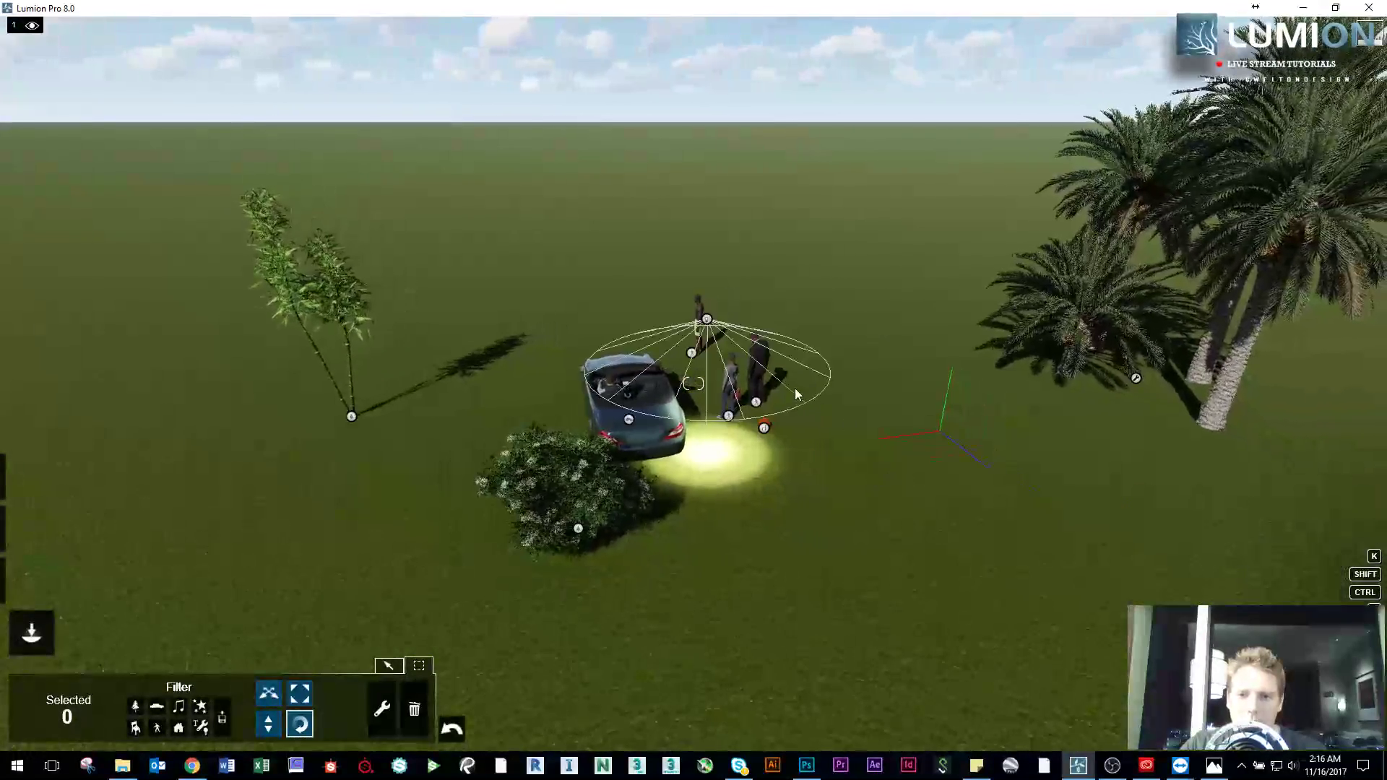
key(s)
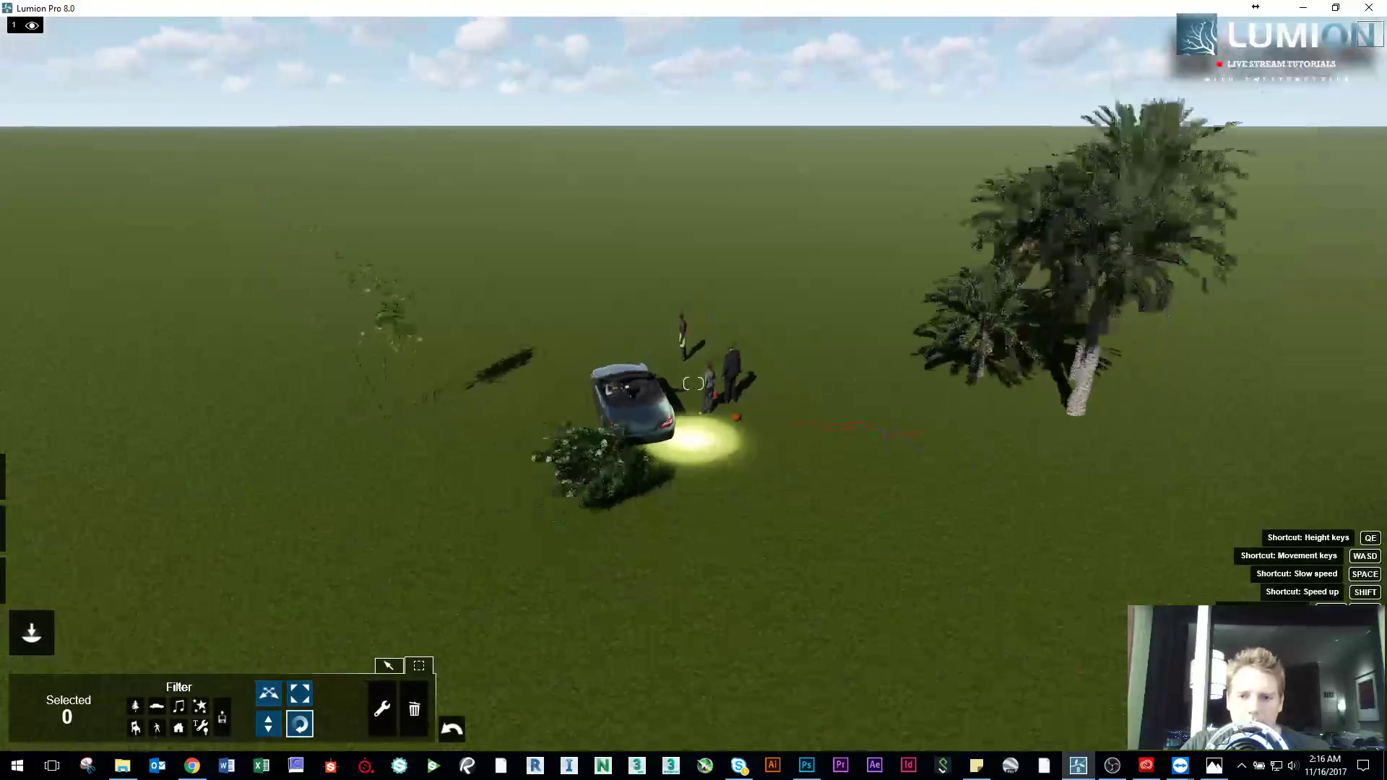
click(394, 669)
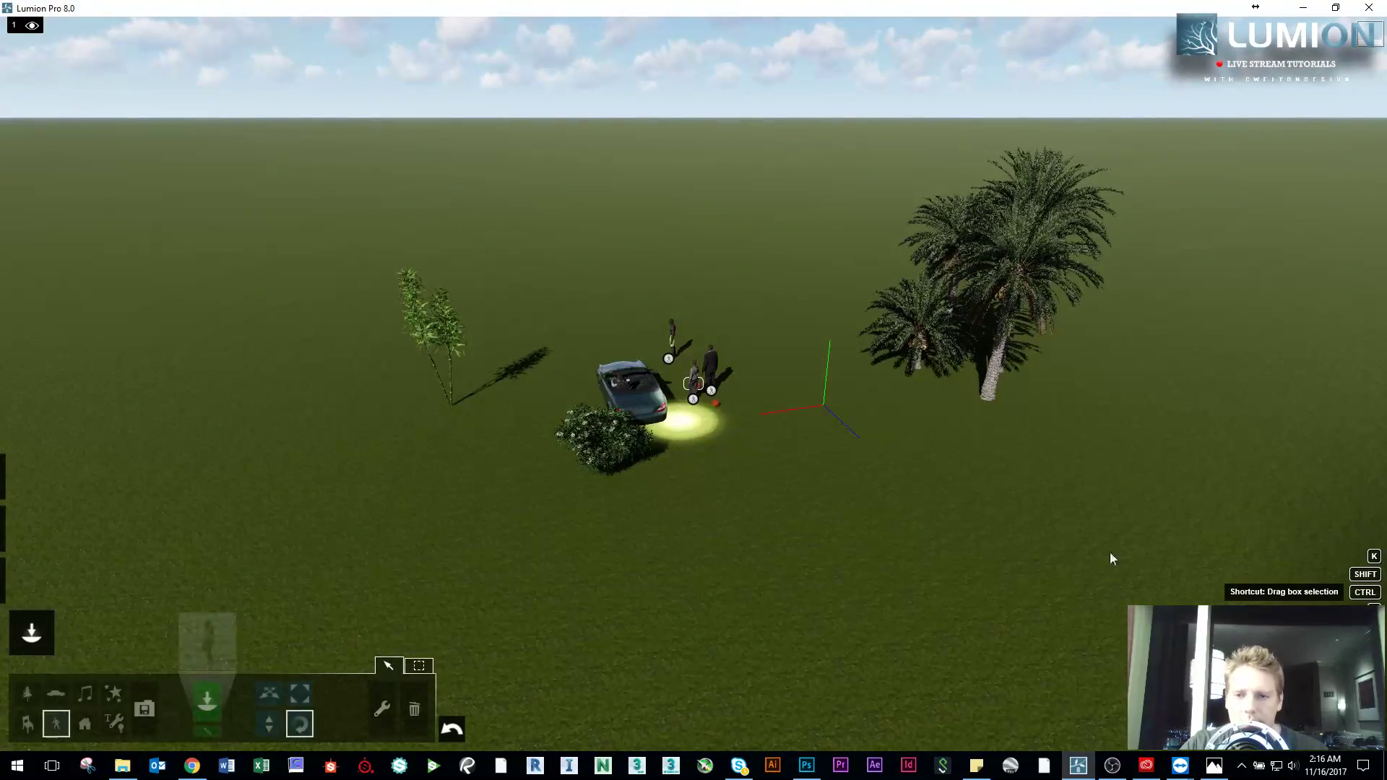
ctrl+drag(1191, 539, 338, 258)
Step: Box-select the objects of all categories, including the palm group, and clear the selection
click(419, 665)
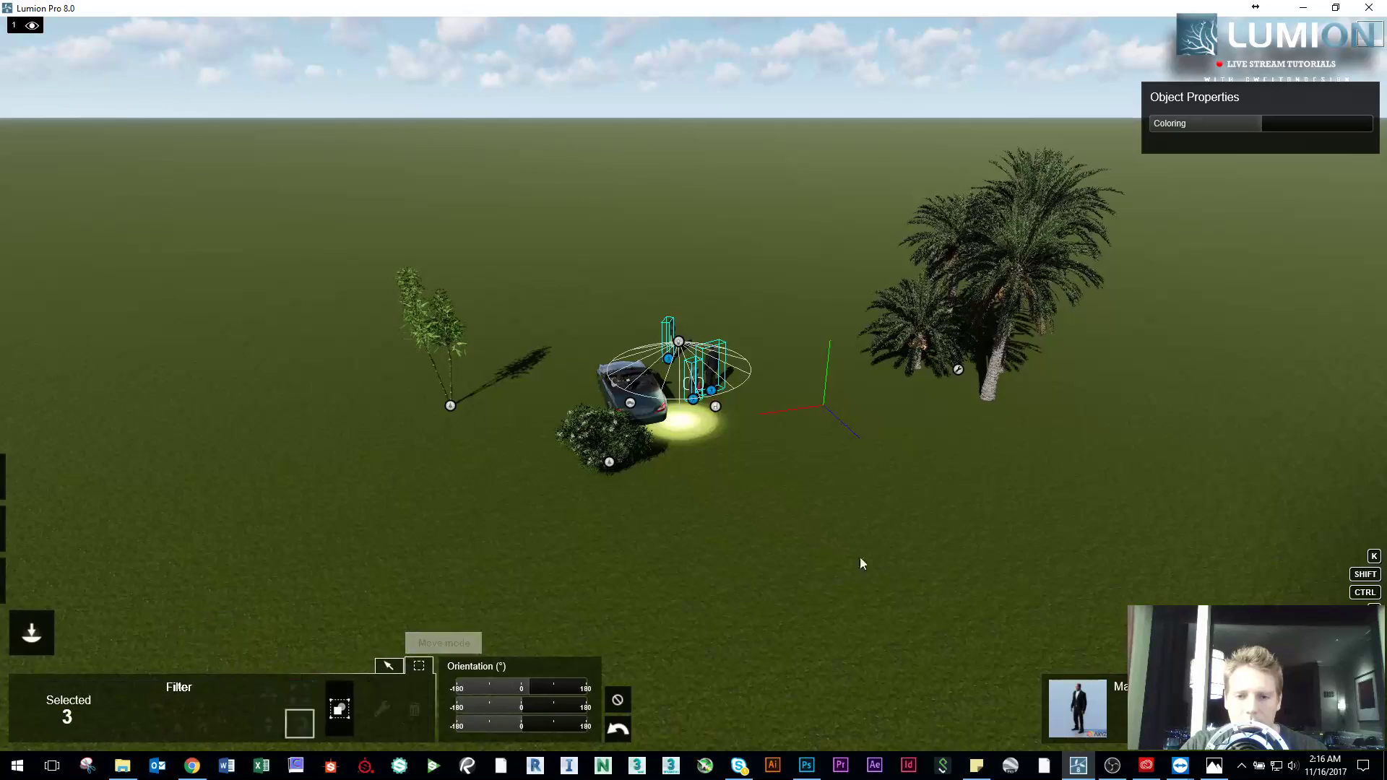
ctrl+drag(1095, 527, 147, 210)
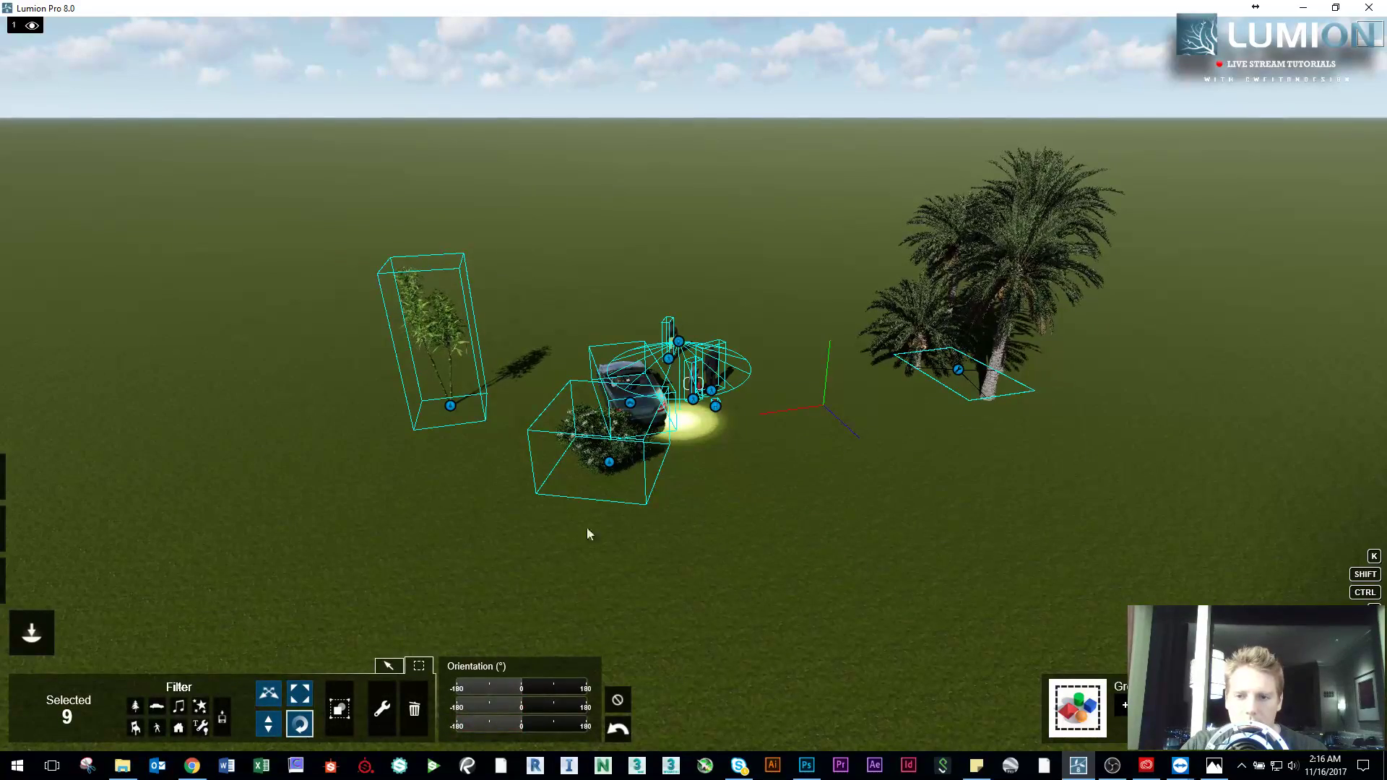
right_drag(920, 395, 1025, 347)
key(w)
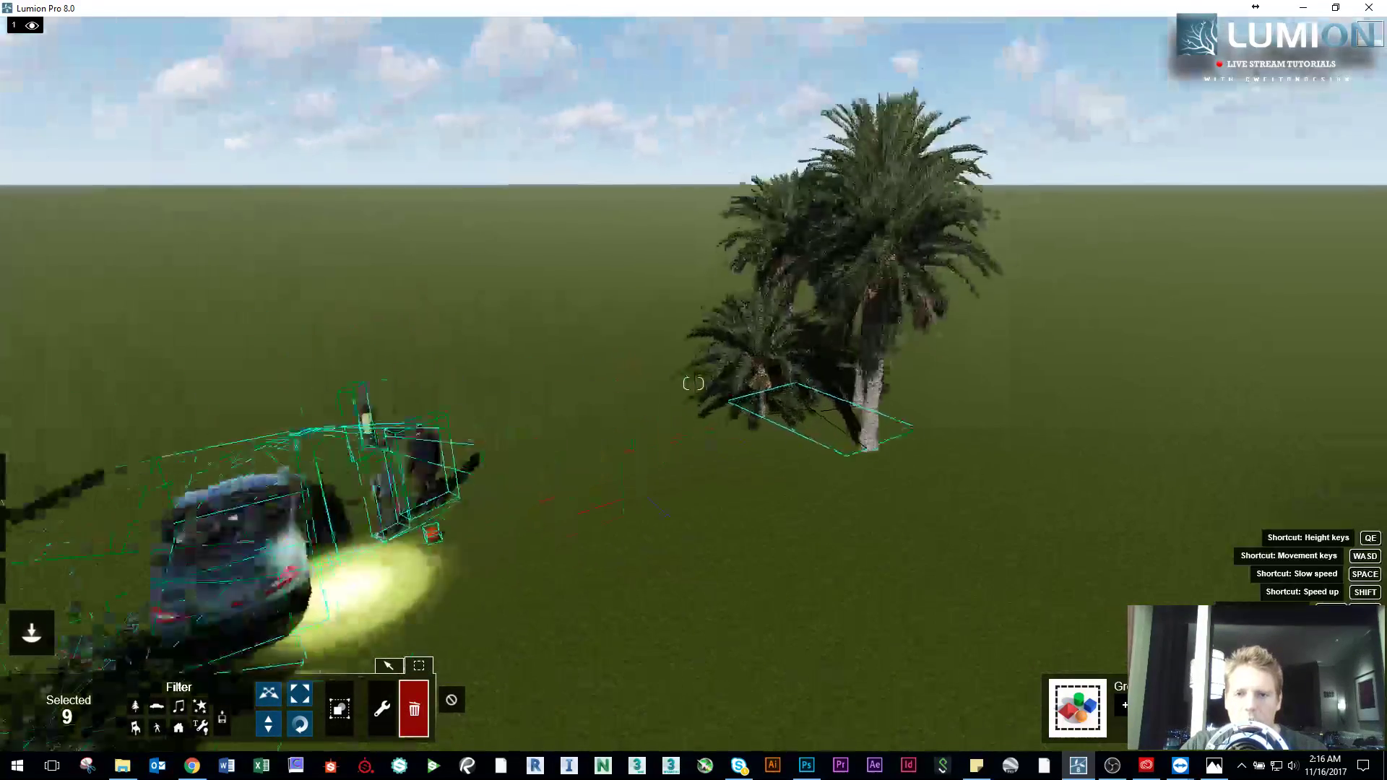
click(752, 500)
Step: Box-select the three standing characters using the character category and combine them into a new group
key(w)
right_drag(752, 499, 845, 462)
key(s)
right_drag(693, 383, 584, 567)
click(392, 665)
ctrl+drag(703, 480, 452, 313)
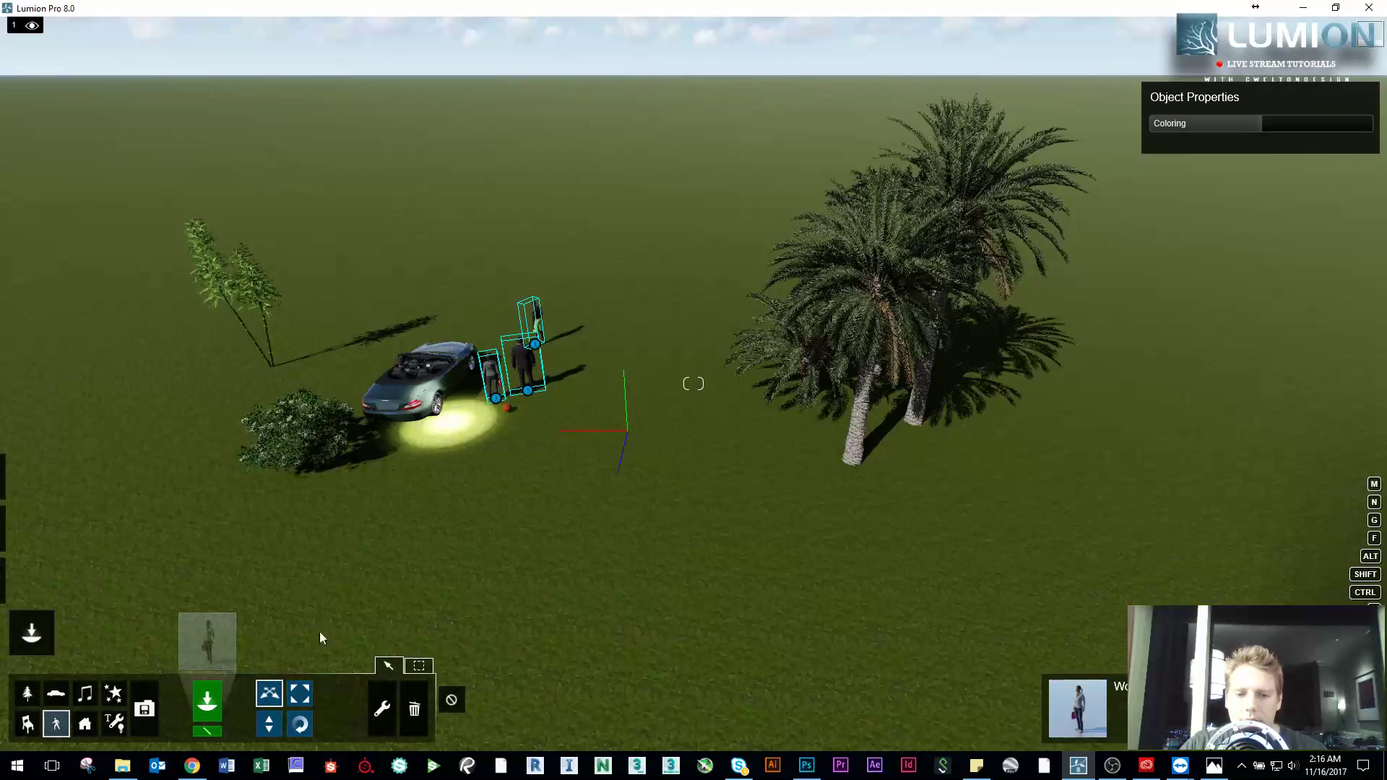
click(389, 665)
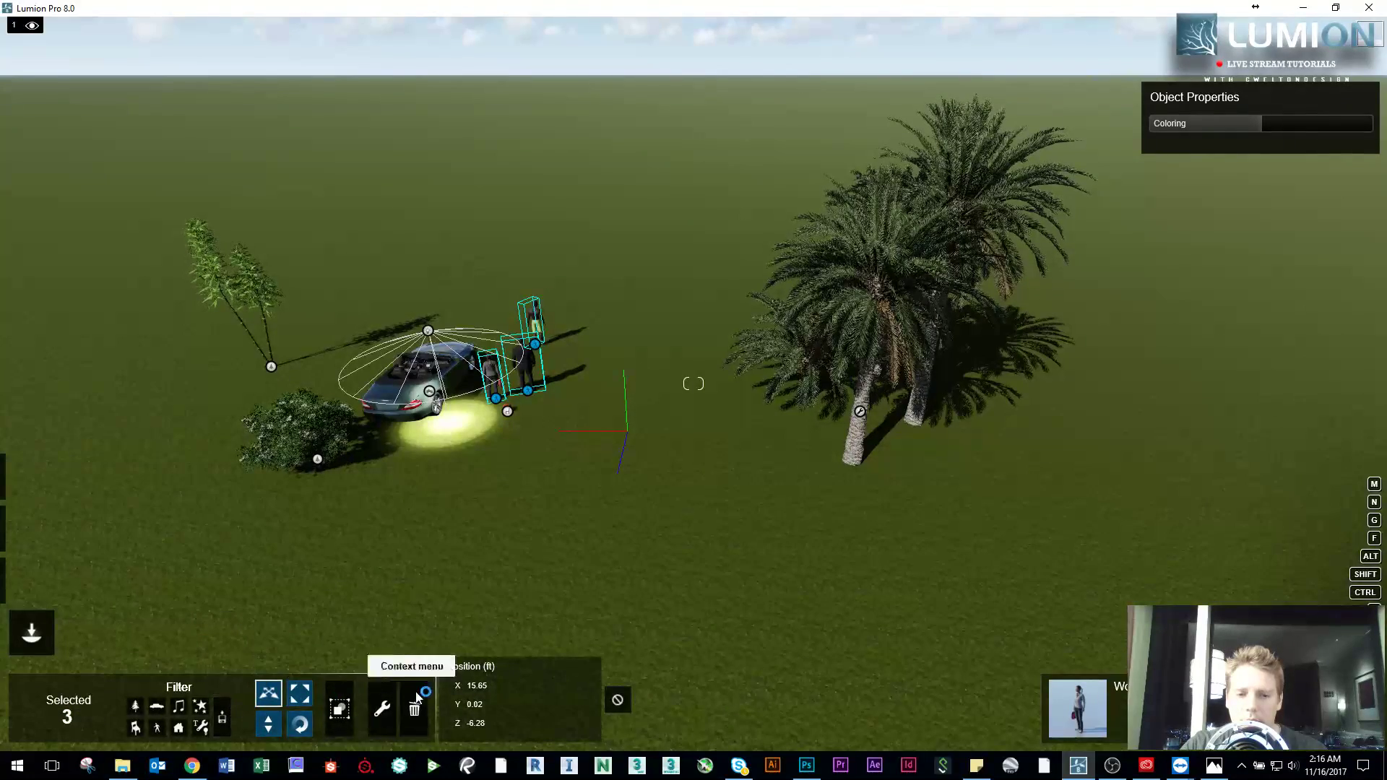
click(339, 710)
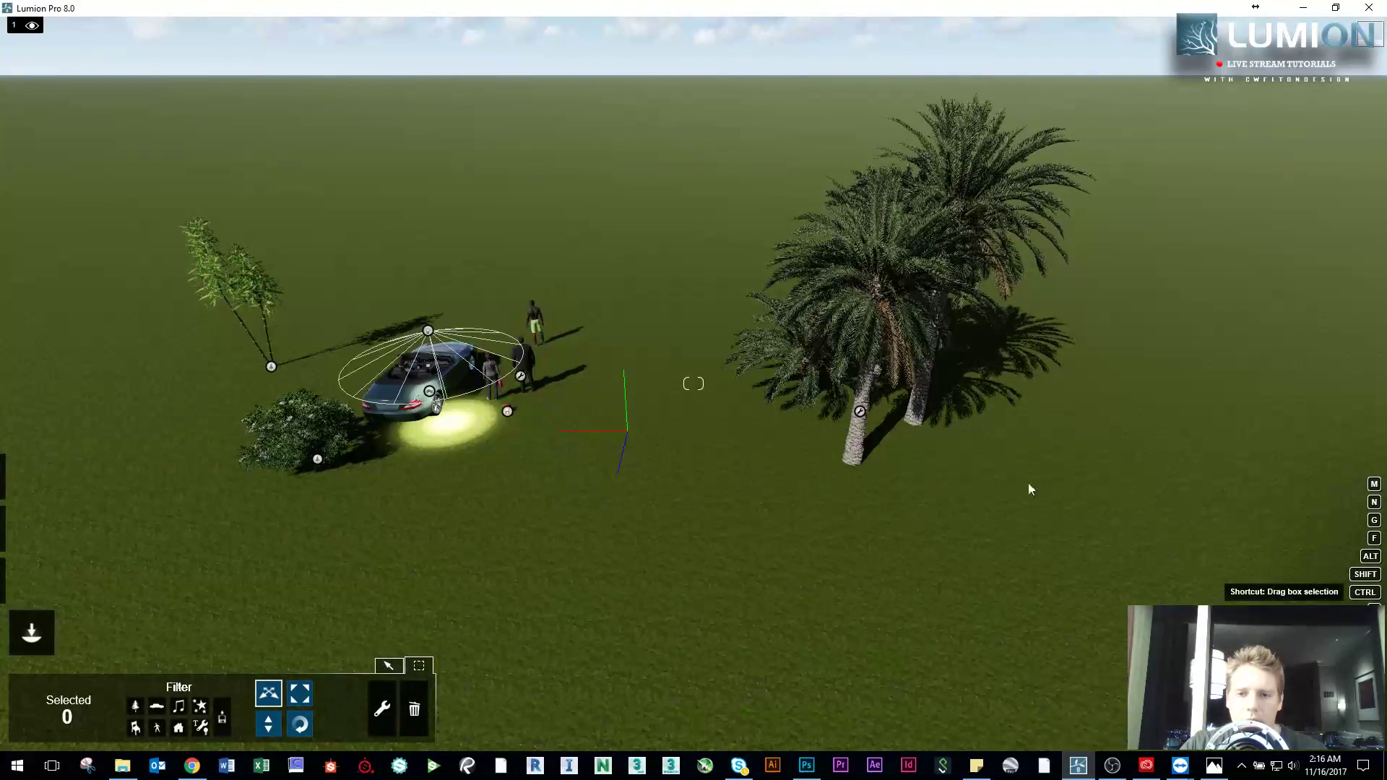
Step: Box-select the palm group and the character group together, and clear the selection
ctrl+drag(1044, 482, 511, 328)
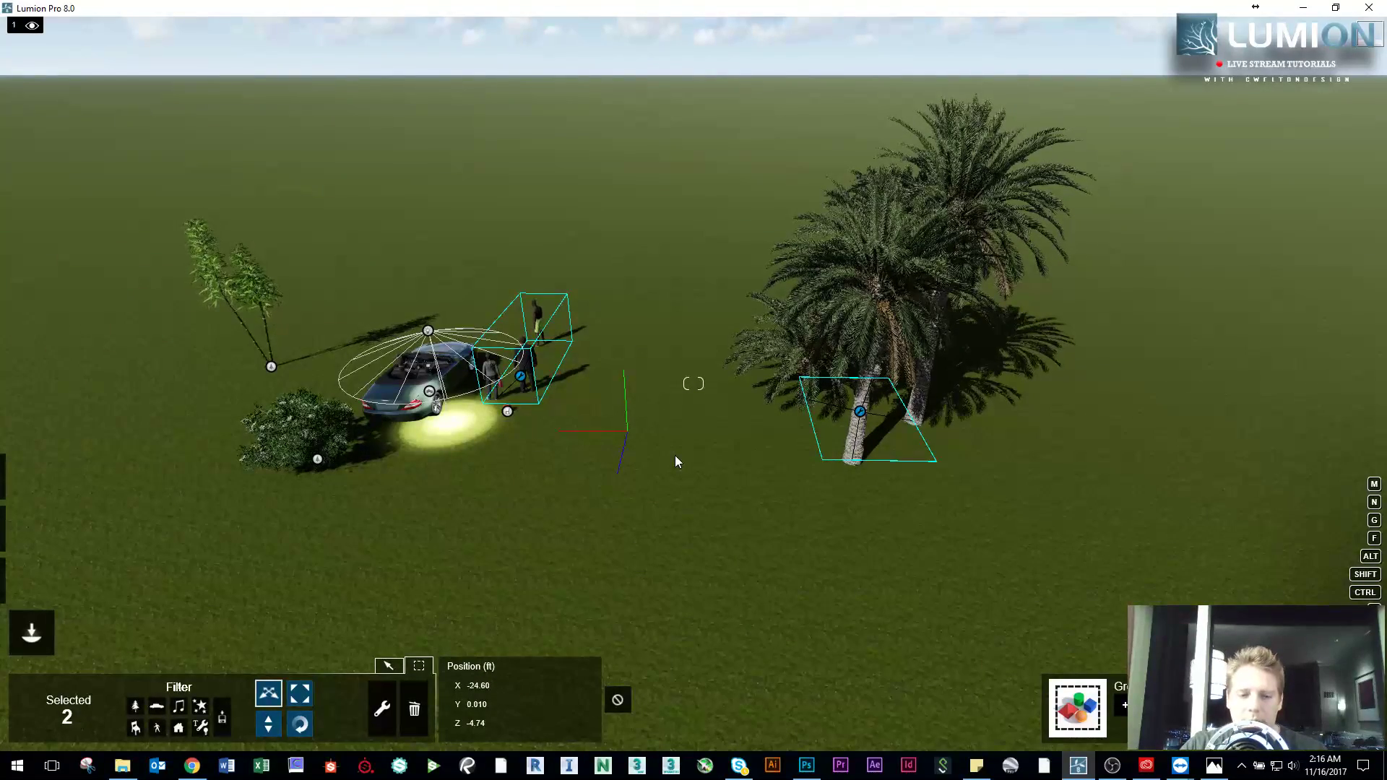
key(w)
right_drag(674, 455, 621, 428)
key(s)
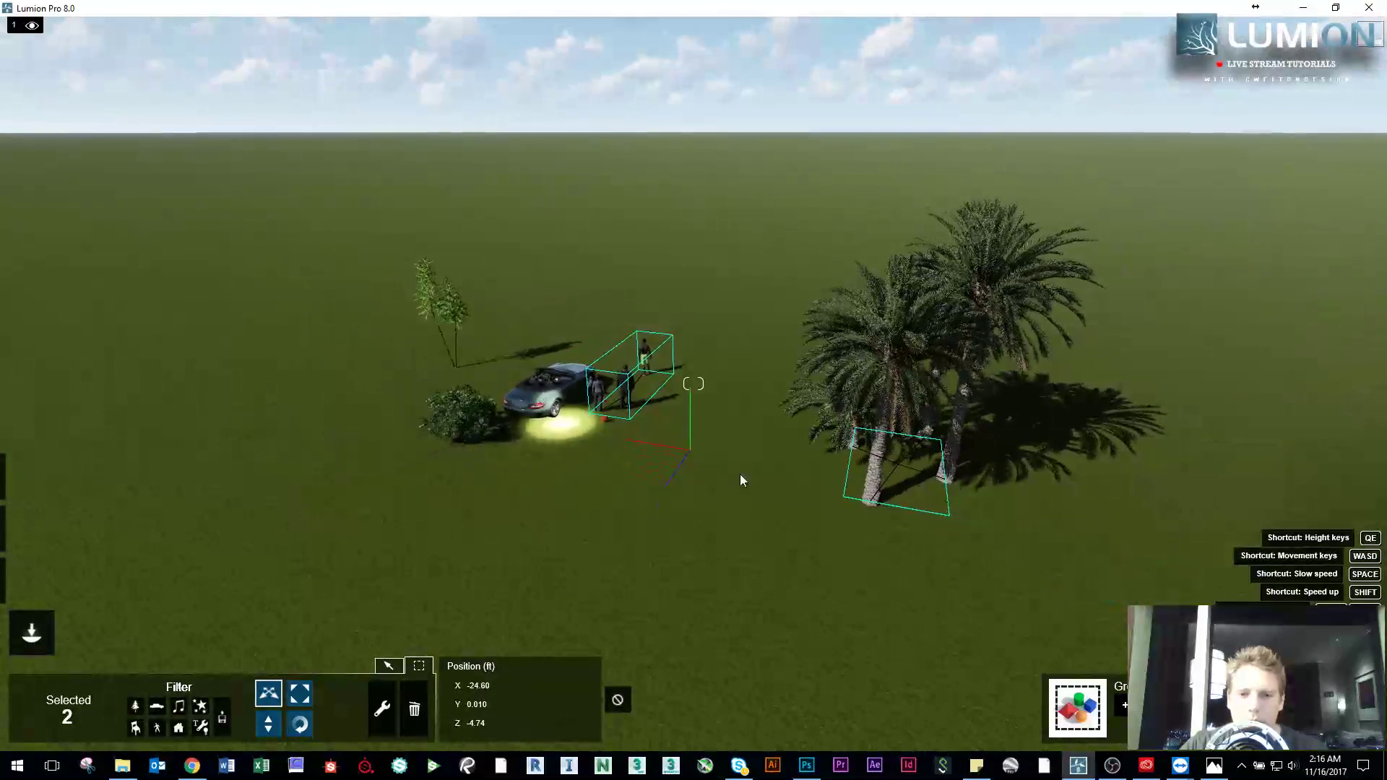
ctrl+click(794, 516)
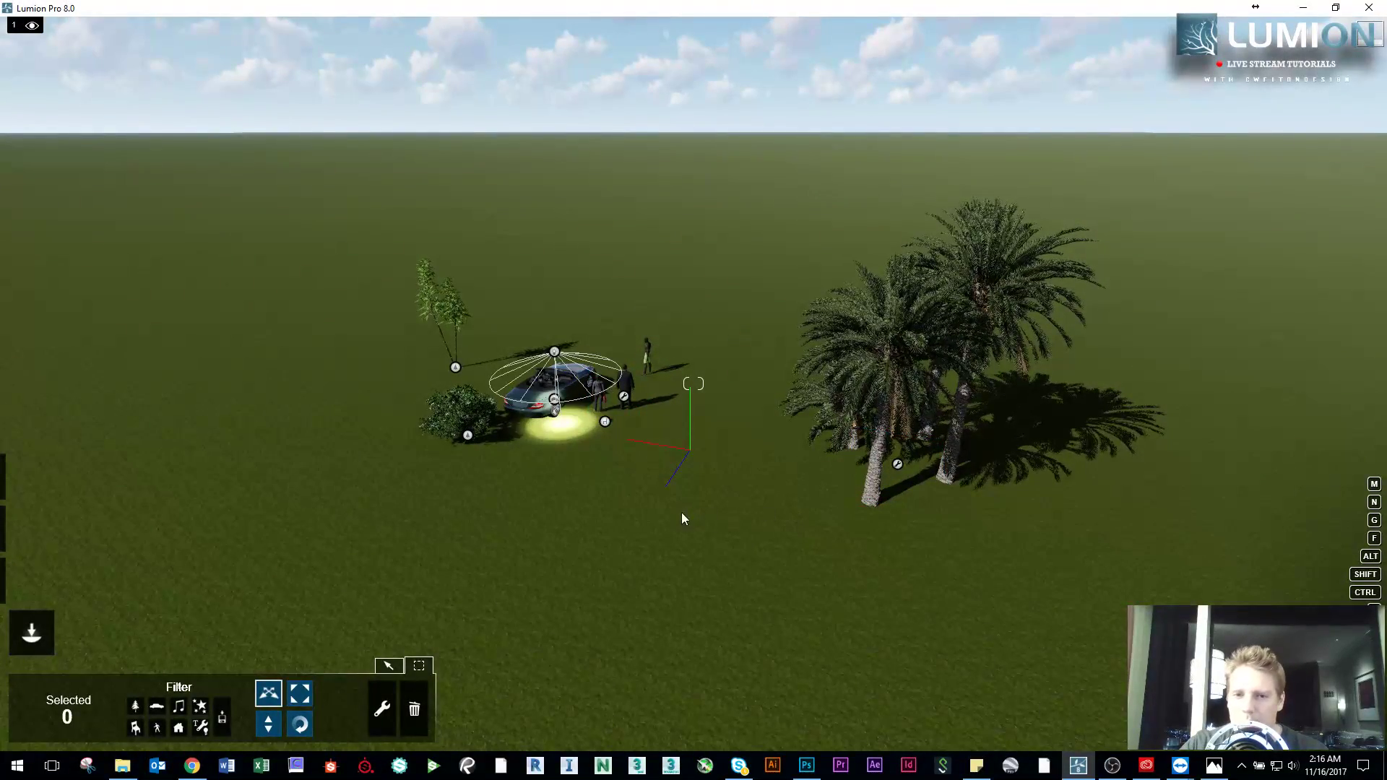
Step: Box-select all objects and groups in the scene and delete them
drag(1061, 615, 487, 300)
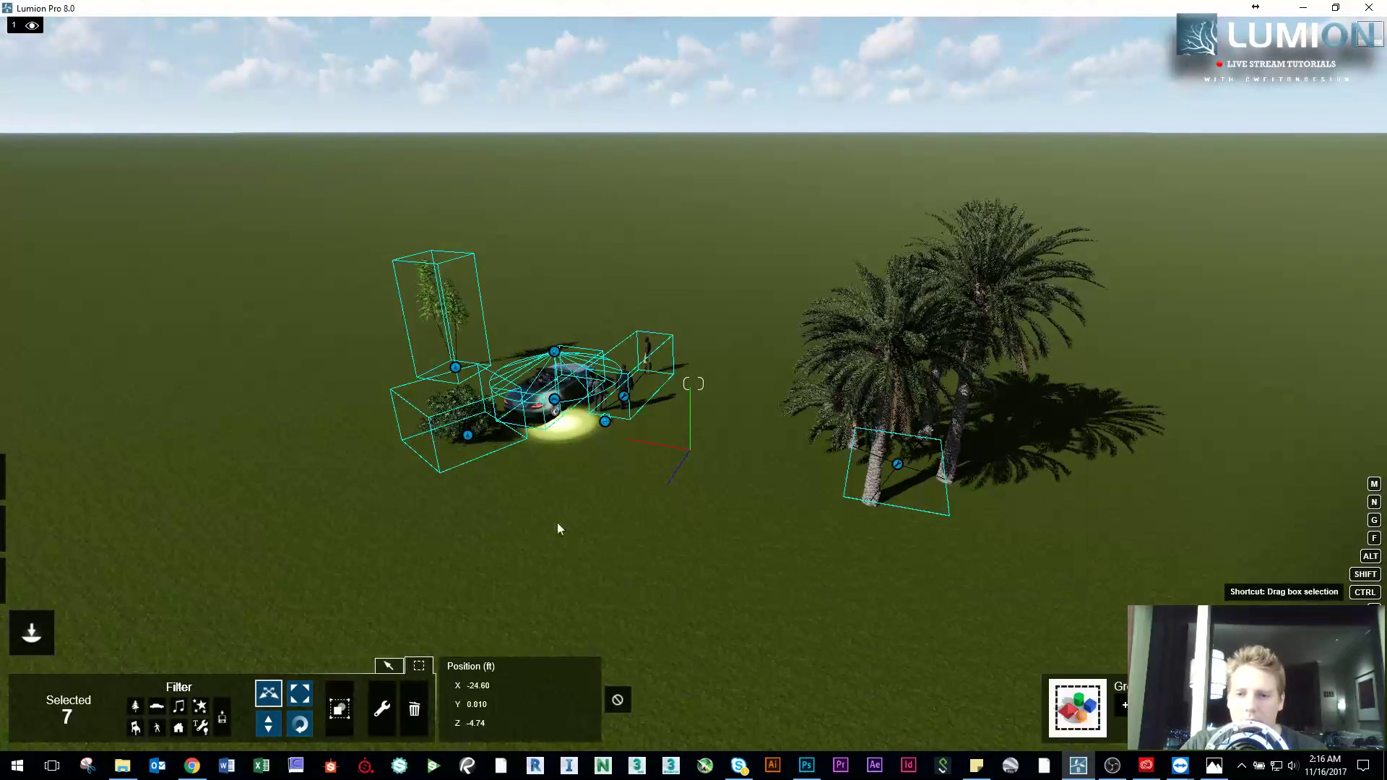
click(413, 709)
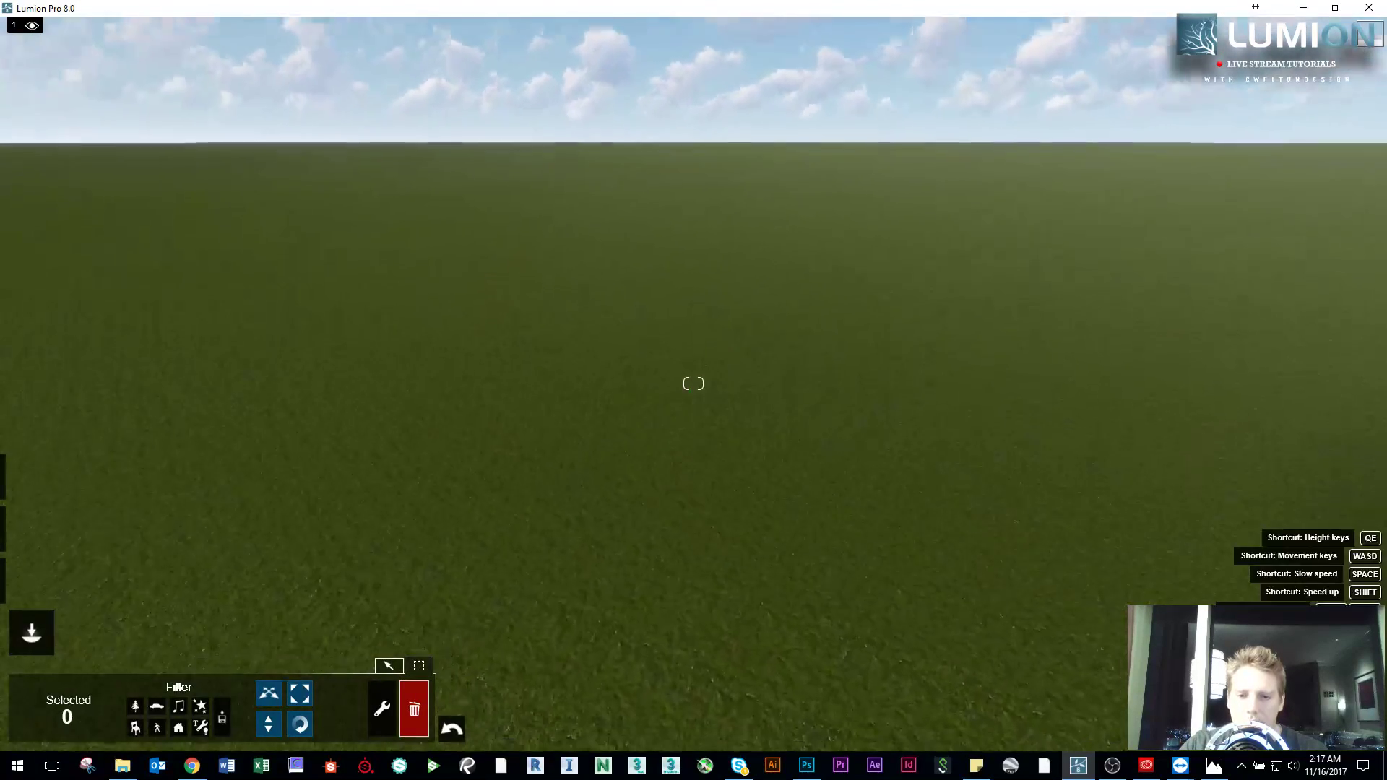
right_drag(693, 408, 655, 460)
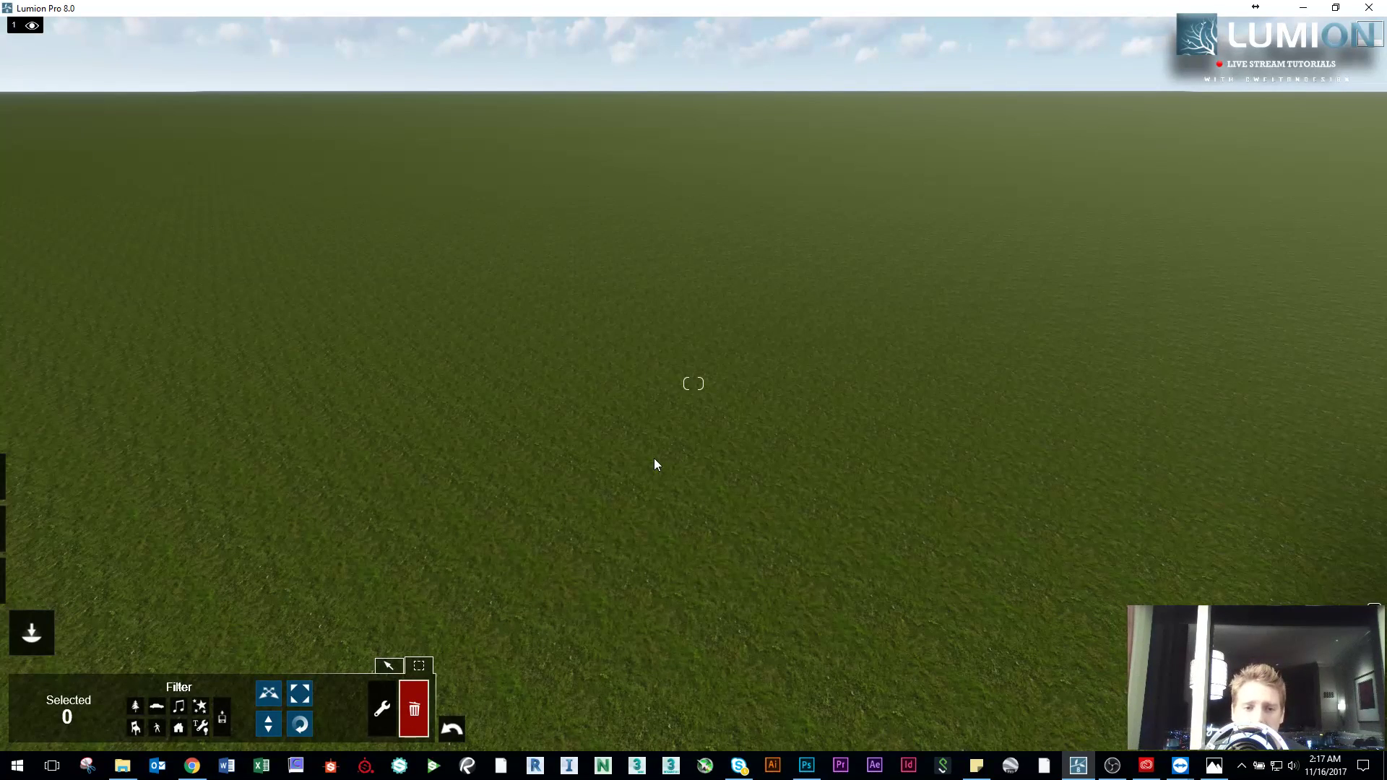
Step: Place the white Evermotion sports car from the transport library's sports car category on the empty grass
click(388, 666)
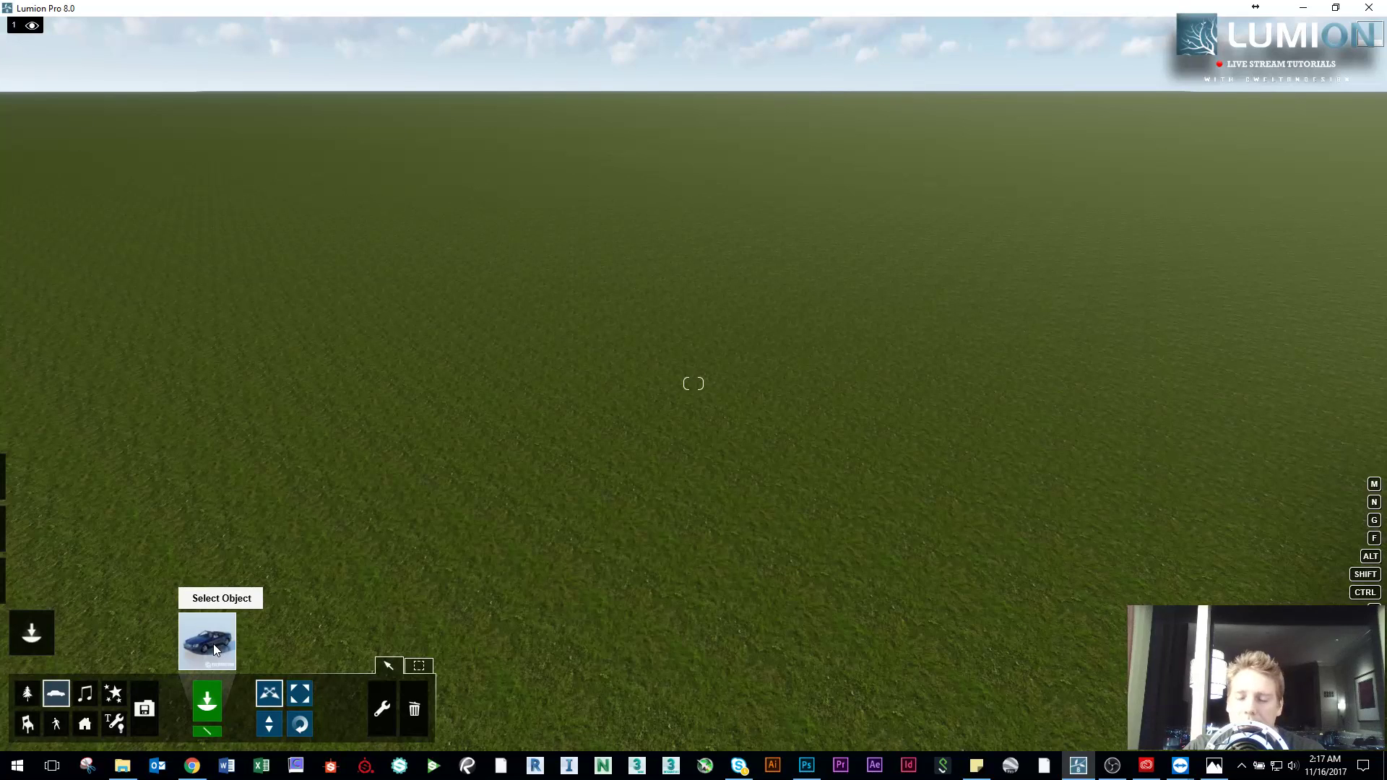
click(214, 644)
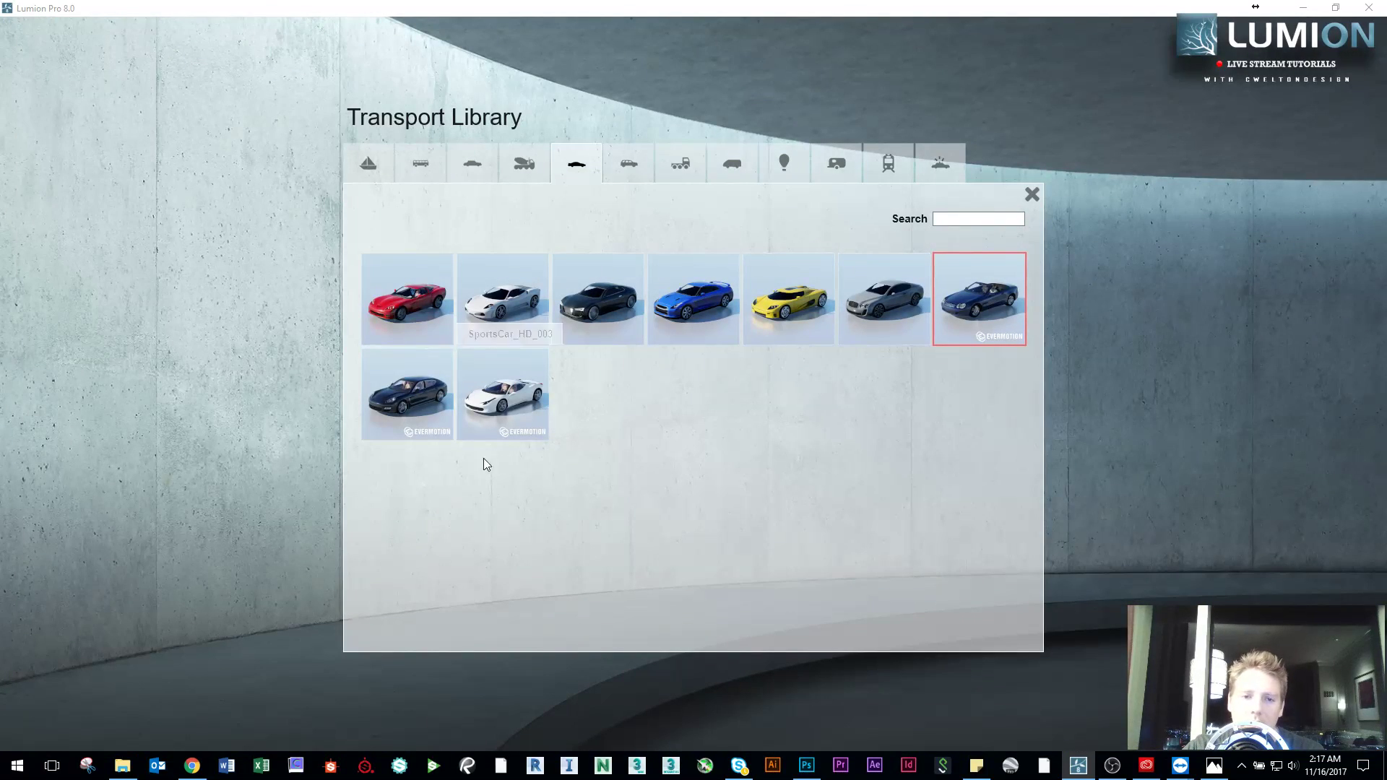
click(525, 414)
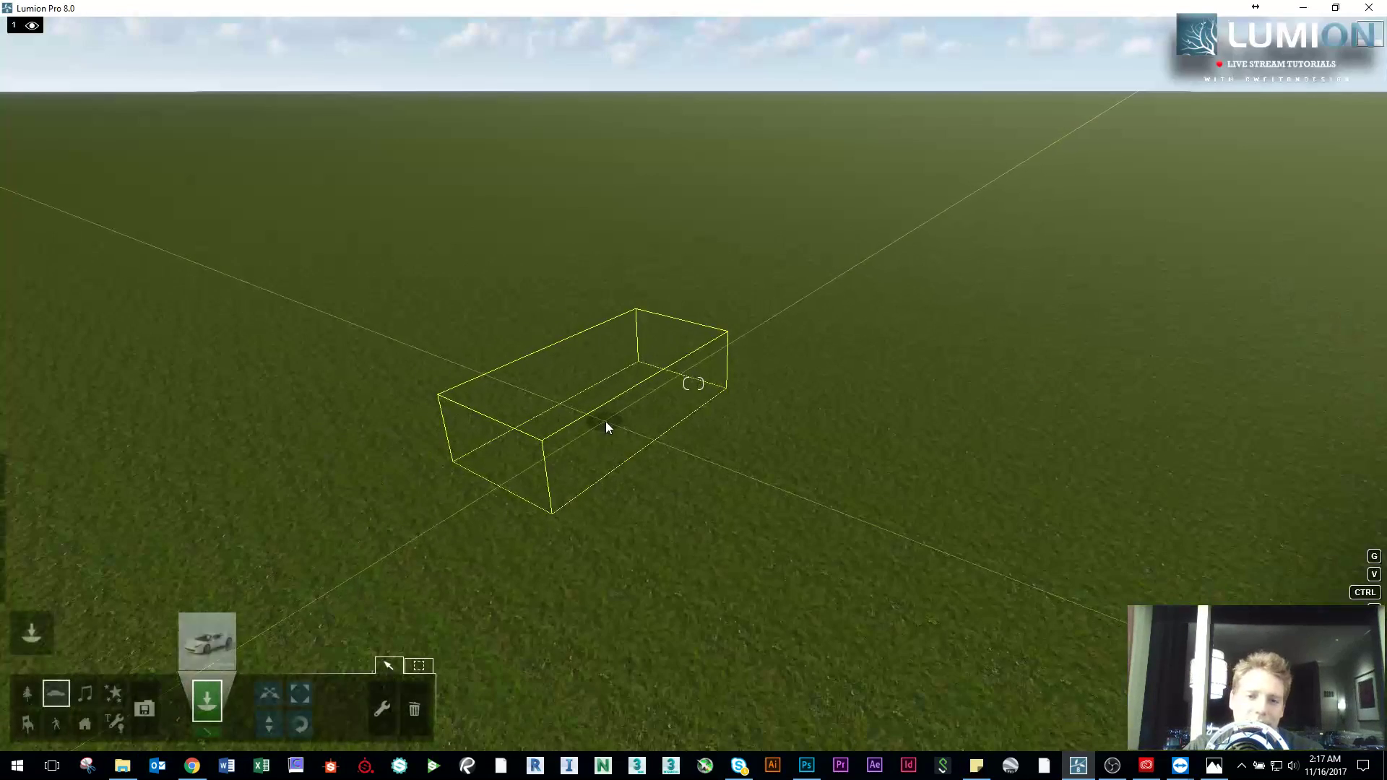
click(605, 422)
key(w)
right_drag(639, 451, 594, 477)
key(w)
key(d)
key(s)
scroll(653, 465, down, 5)
scroll(653, 465, up, 4)
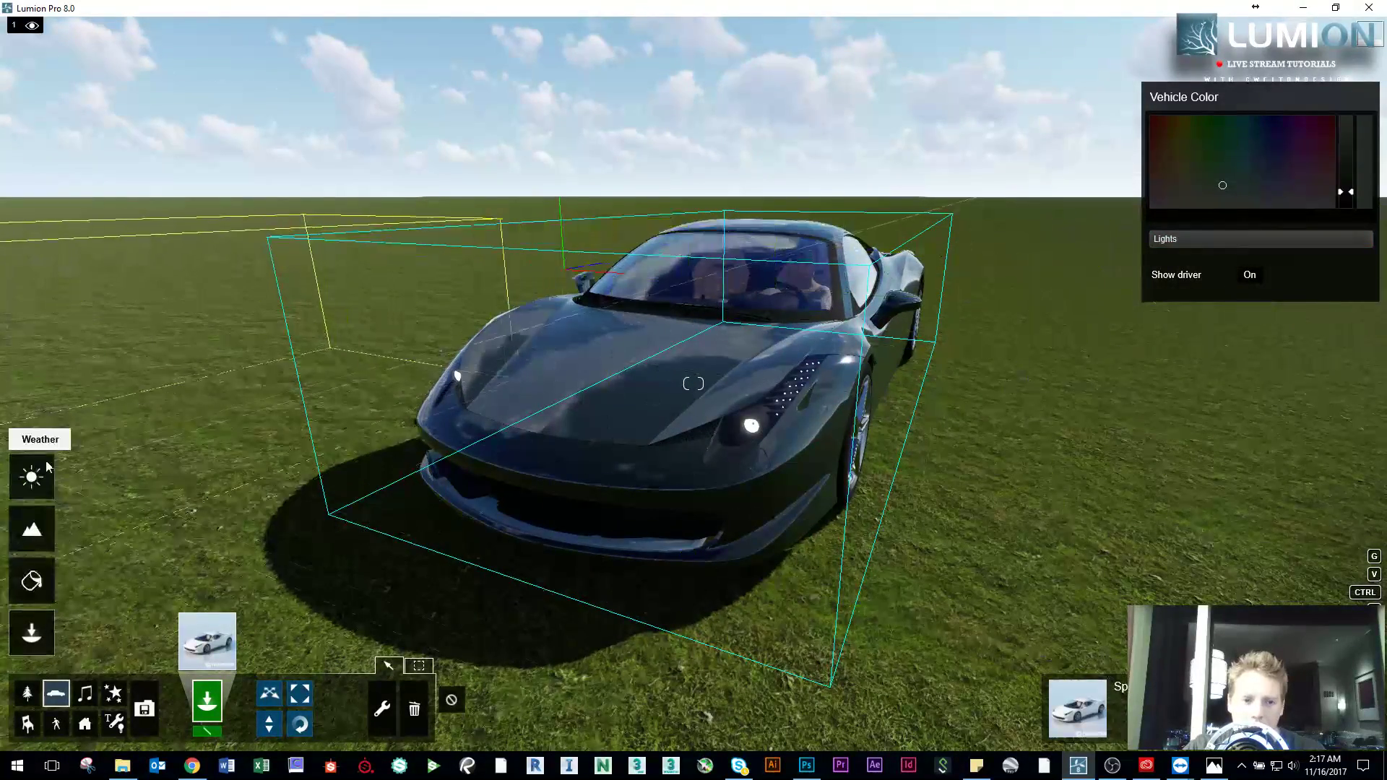
Step: Lower the sun height to the horizon so the scene is lit as at dusk
click(32, 477)
mouse_move(134, 681)
mouse_down()
mouse_move(137, 715)
mouse_move(133, 686)
mouse_move(136, 700)
mouse_up()
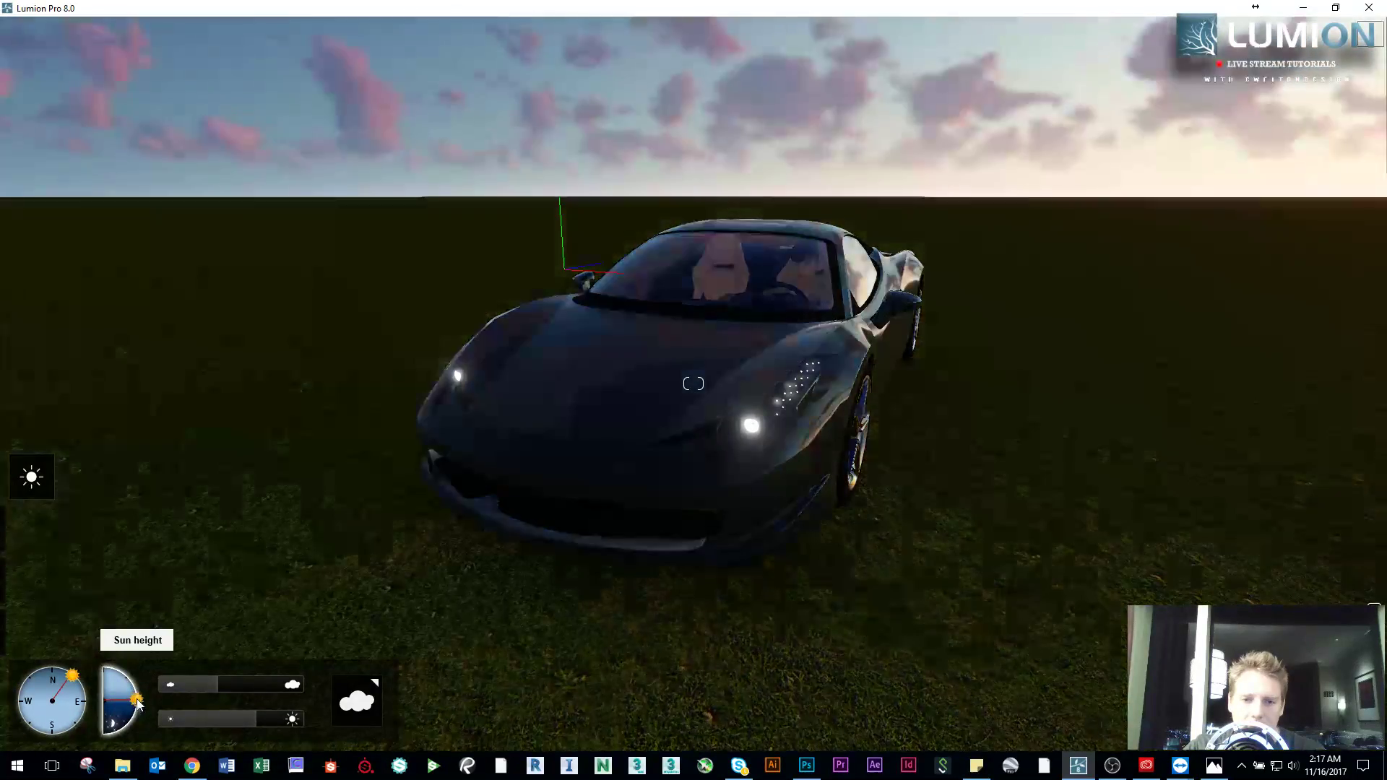
key(w)
key(d)
right_drag(694, 383, 462, 596)
key(w)
key(a)
key(s)
Step: Place a spotlight from the lights and utilities library in front of the dark sports car's headlight
click(31, 631)
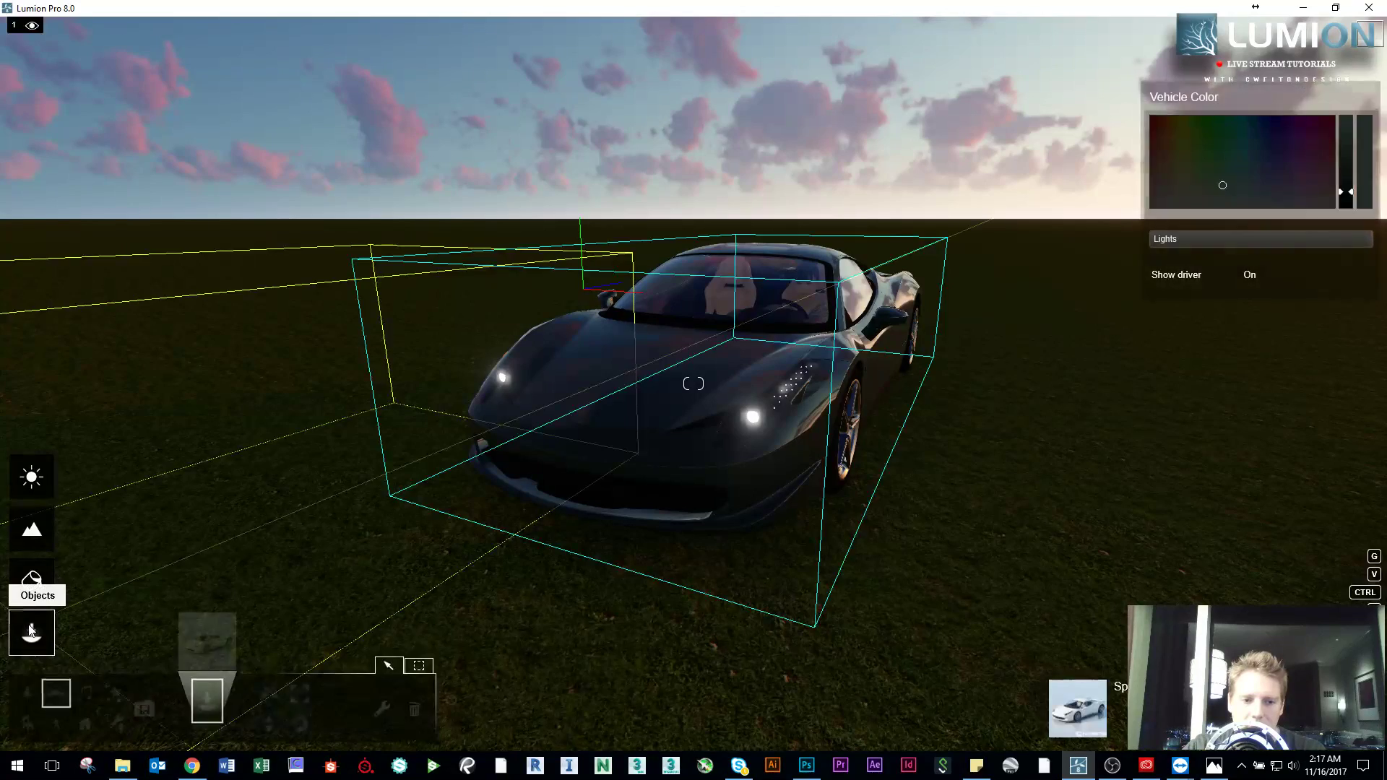
click(115, 723)
click(205, 643)
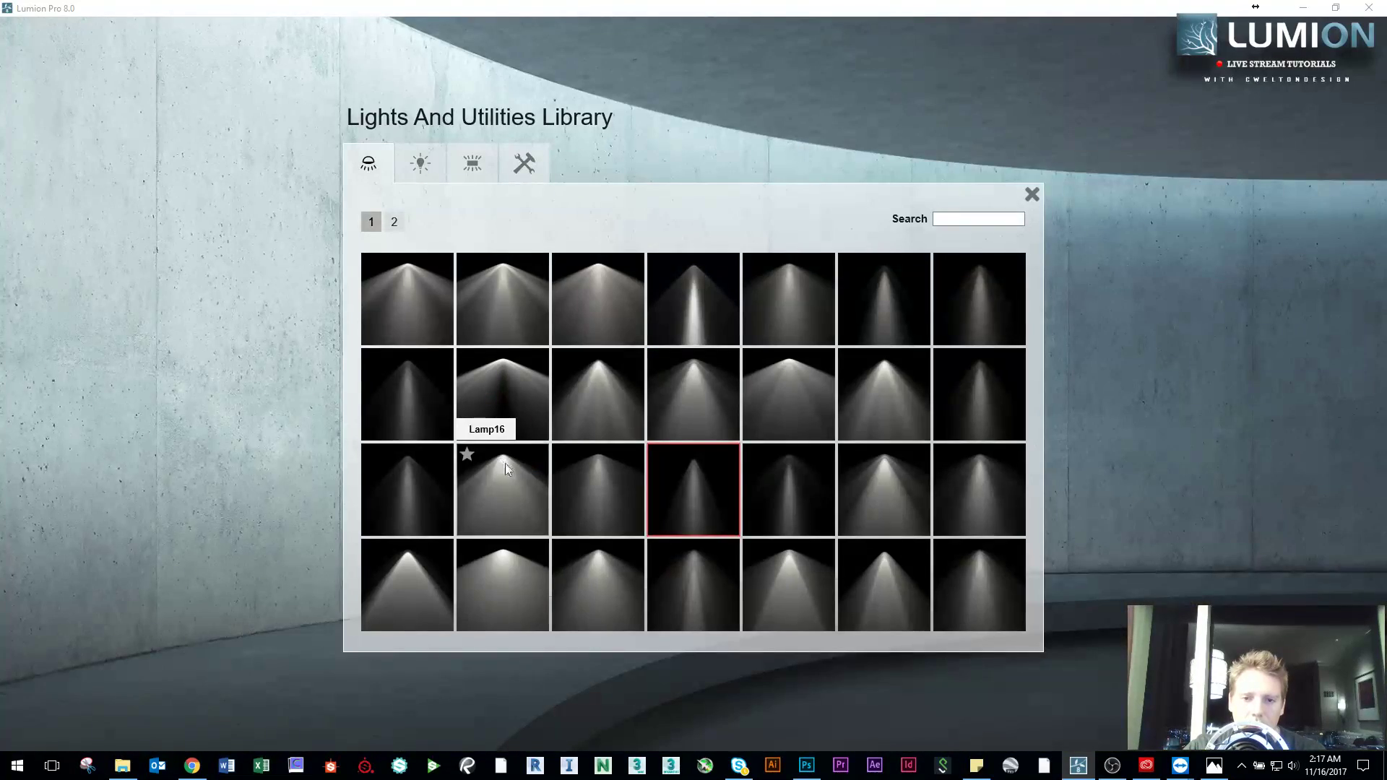
click(601, 486)
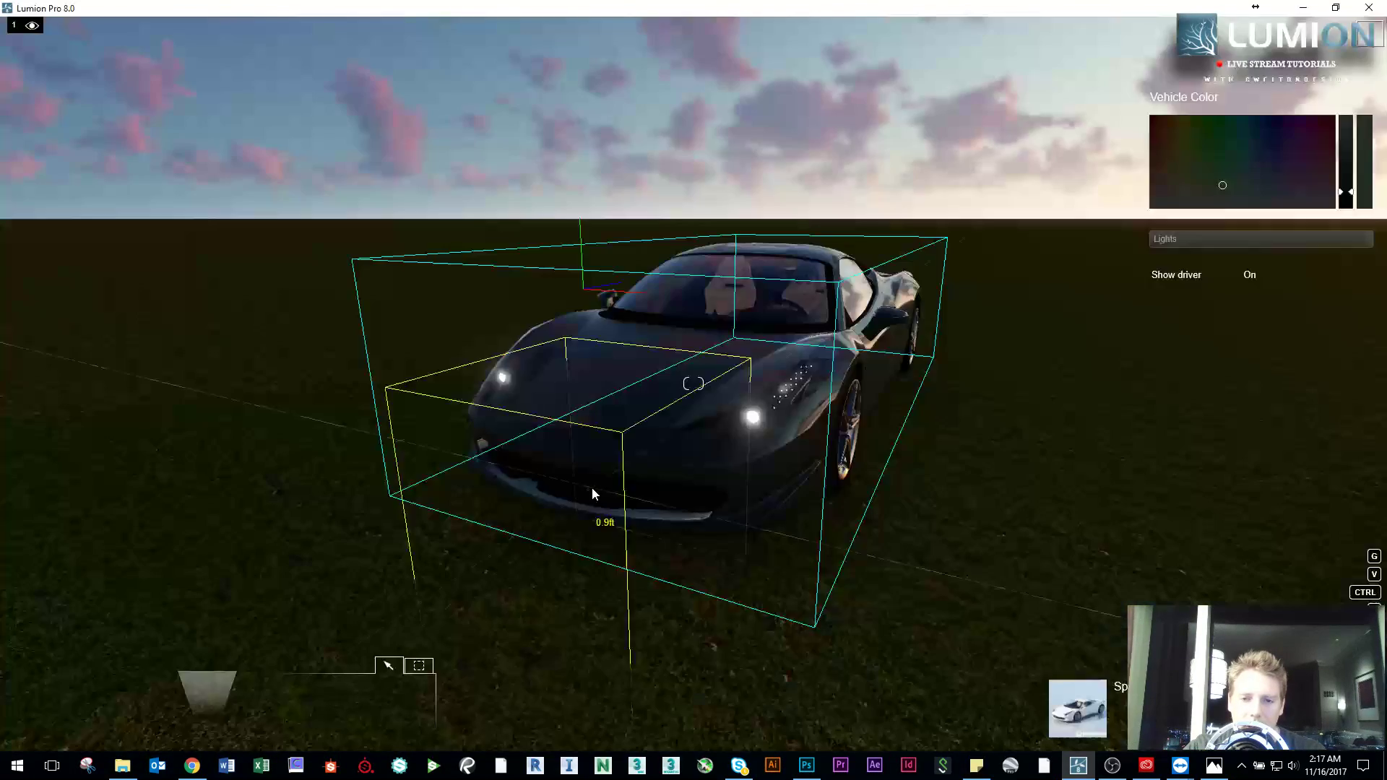
click(687, 566)
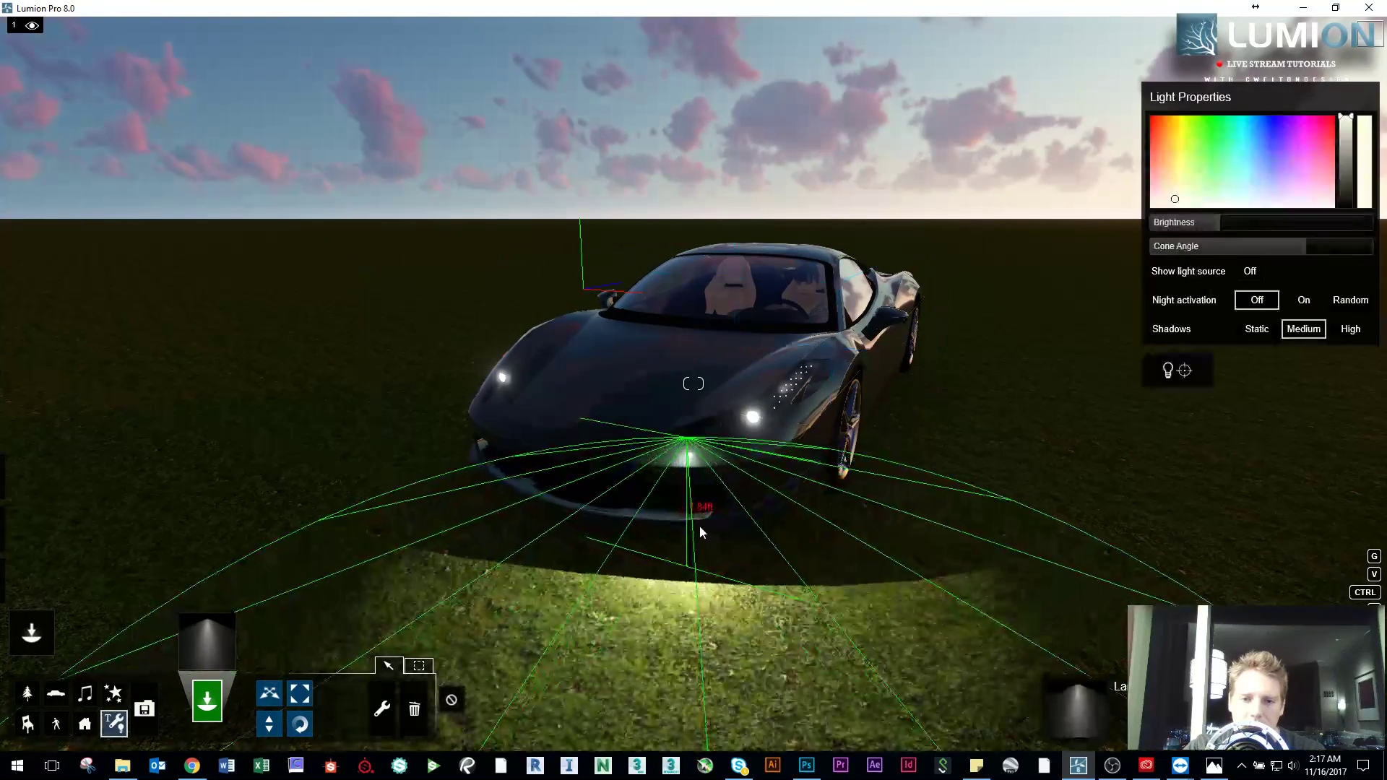
Step: Set the spotlight's target on the grass well ahead of the dark car so it shines forward
key(a)
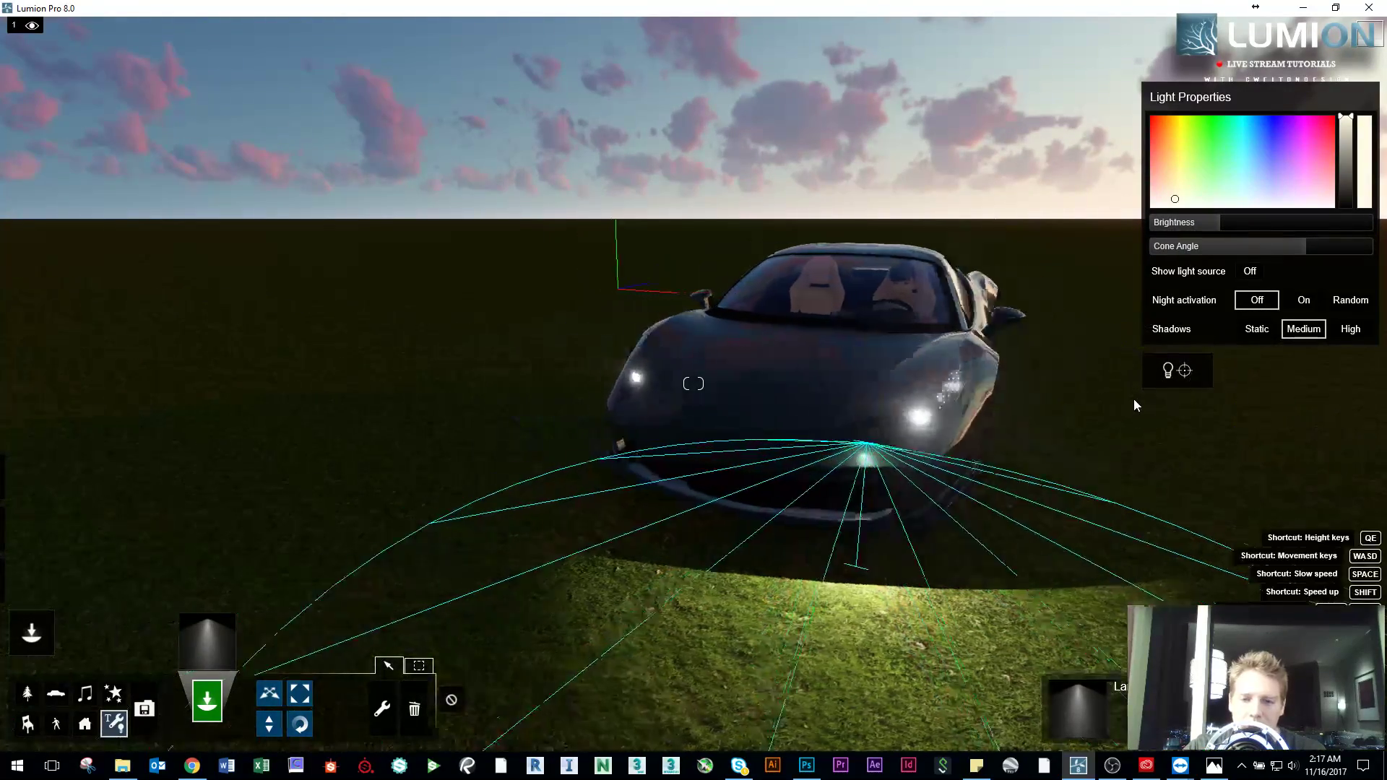
right_drag(1133, 401, 1191, 404)
key(d)
click(1195, 371)
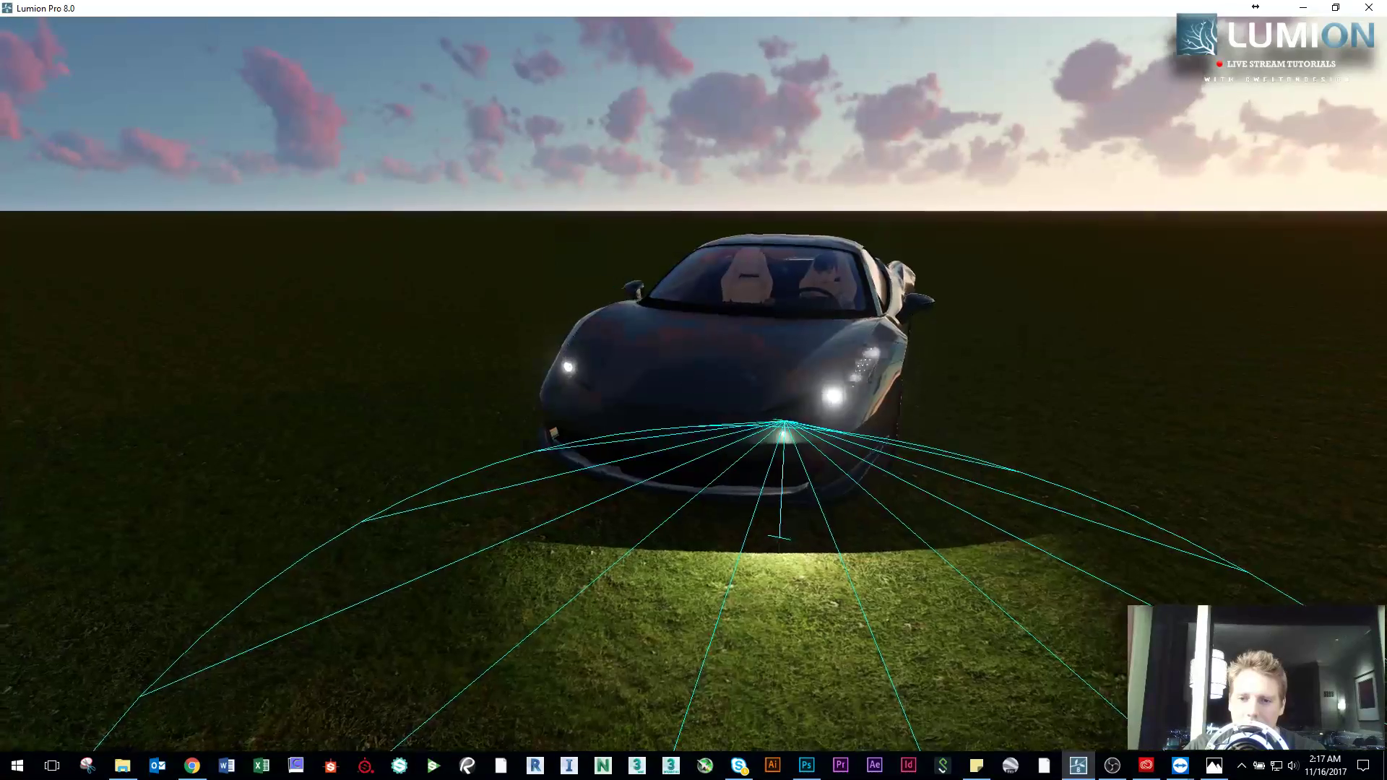
key(s)
key(s)
right_drag(679, 527, 670, 544)
drag(670, 544, 416, 609)
click(416, 610)
Step: Change the headlight spotlight's colour to a pale blue
key(w)
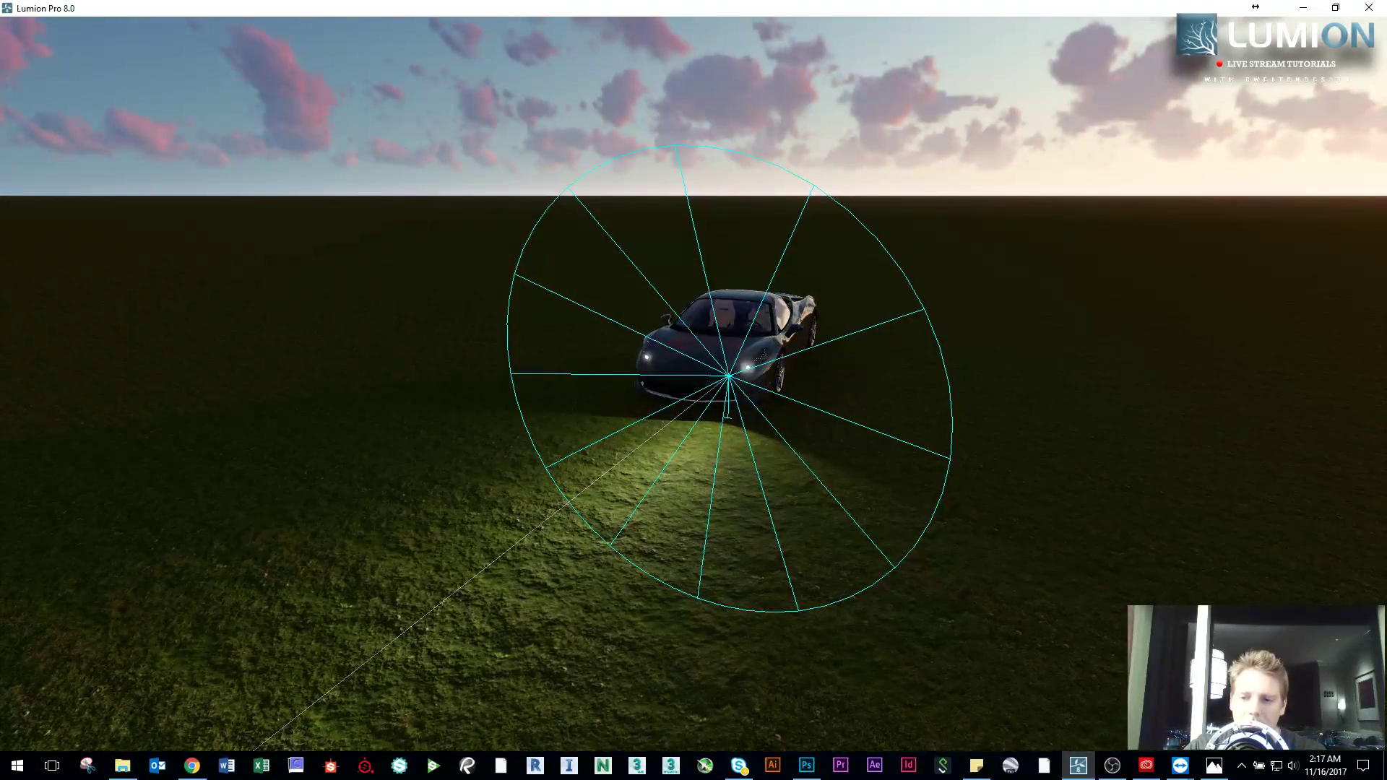
key(w)
right_drag(799, 541, 1040, 463)
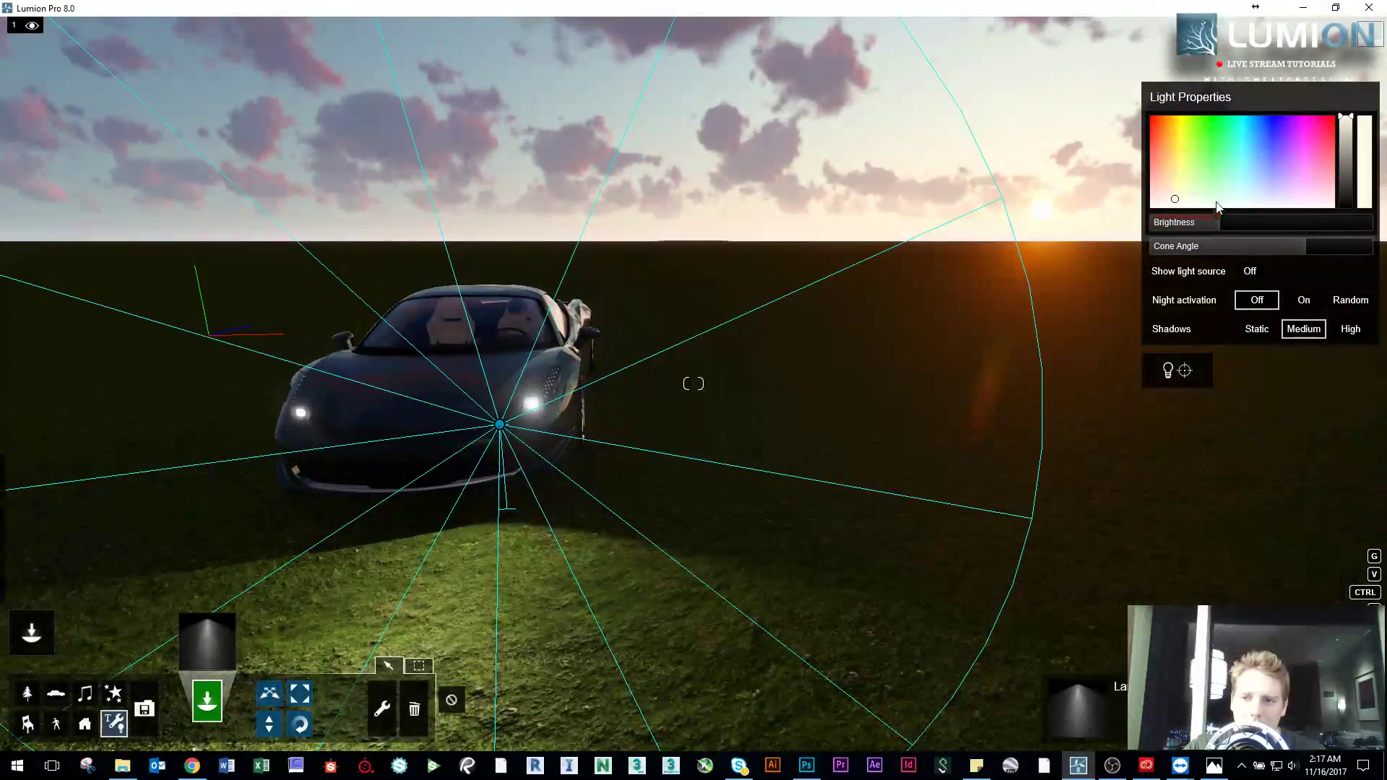
drag(1254, 178, 1259, 183)
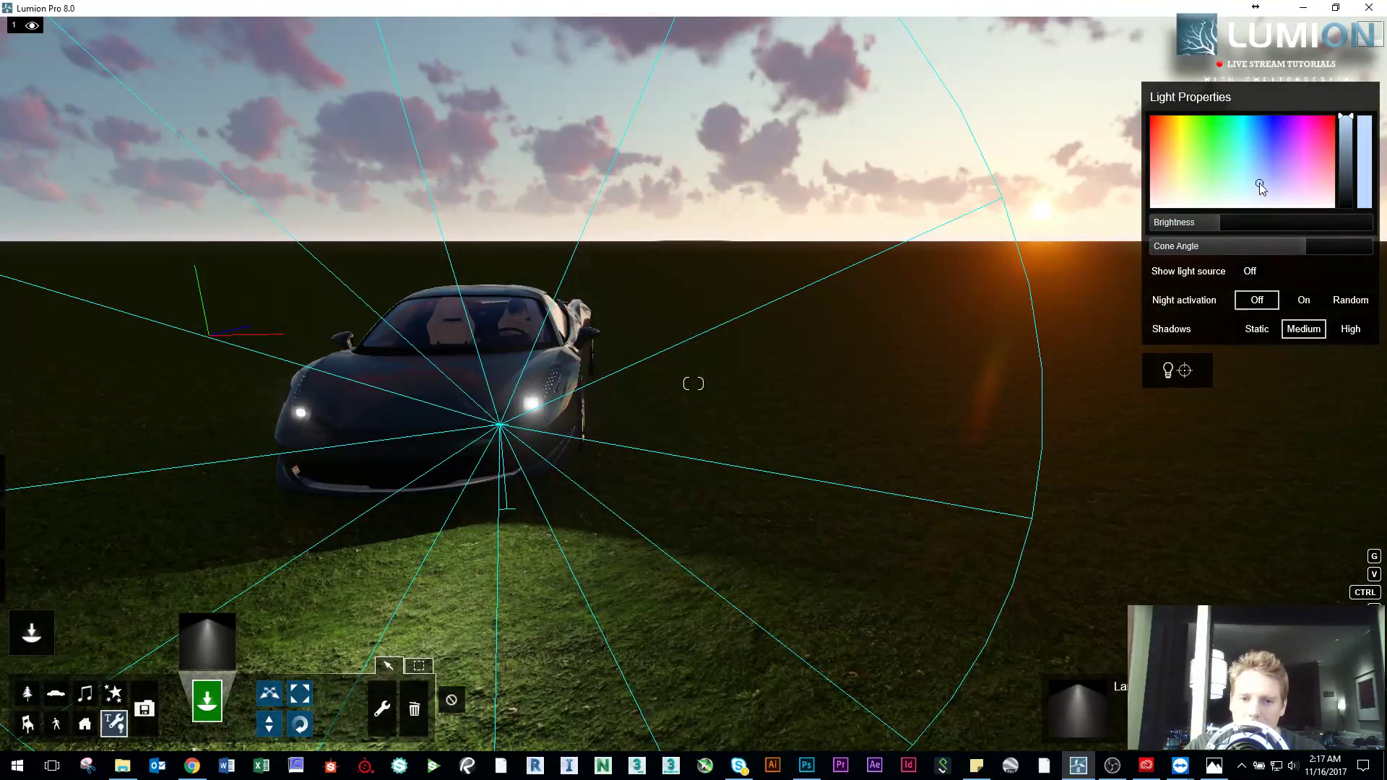
Step: Copy the pale blue spotlight across to the dark car's other headlight
key(a)
right_drag(593, 499, 554, 530)
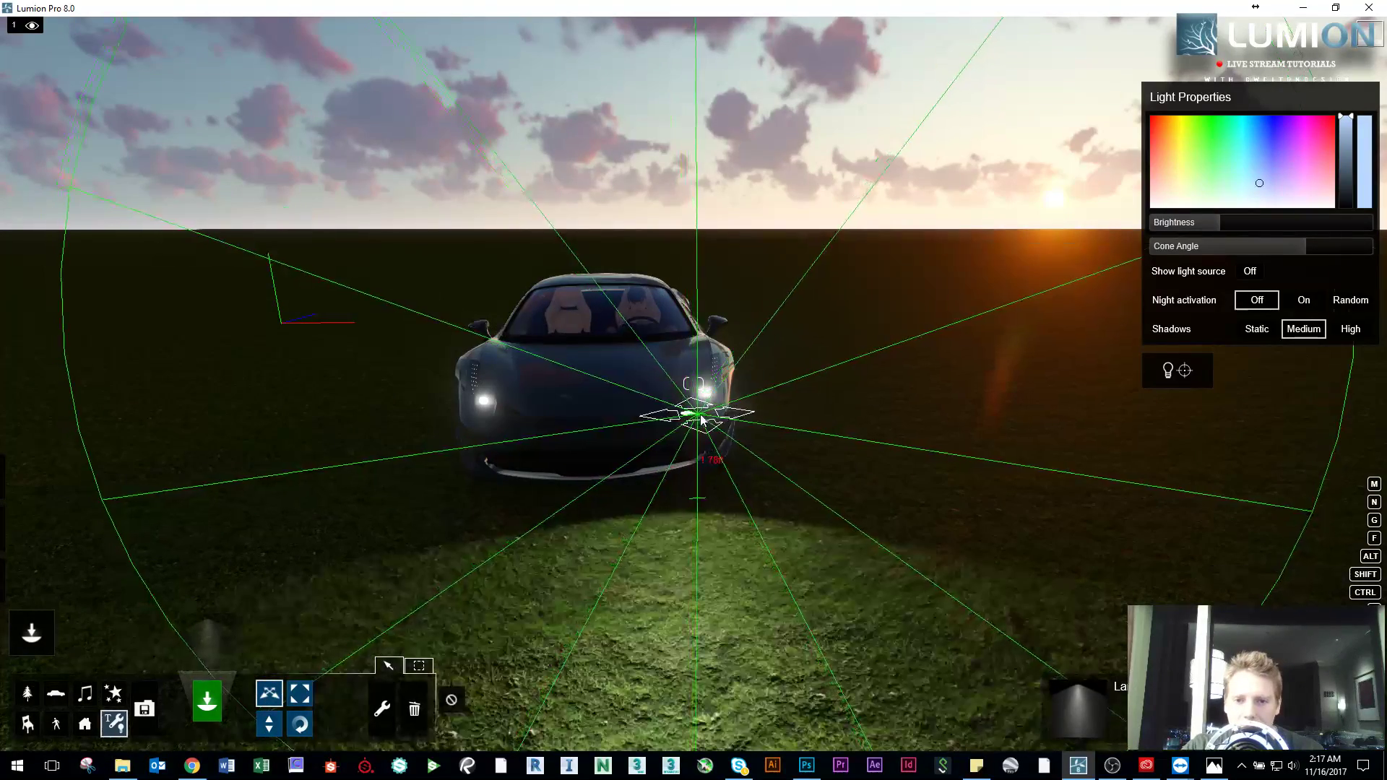
drag(684, 420, 489, 424)
Step: Box-select the dark car together with its two spotlights, combine them into a group and clear the selection
right_drag(489, 424, 404, 549)
key(q)
right_drag(693, 383, 859, 325)
key(w)
key(s)
right_drag(520, 422, 505, 434)
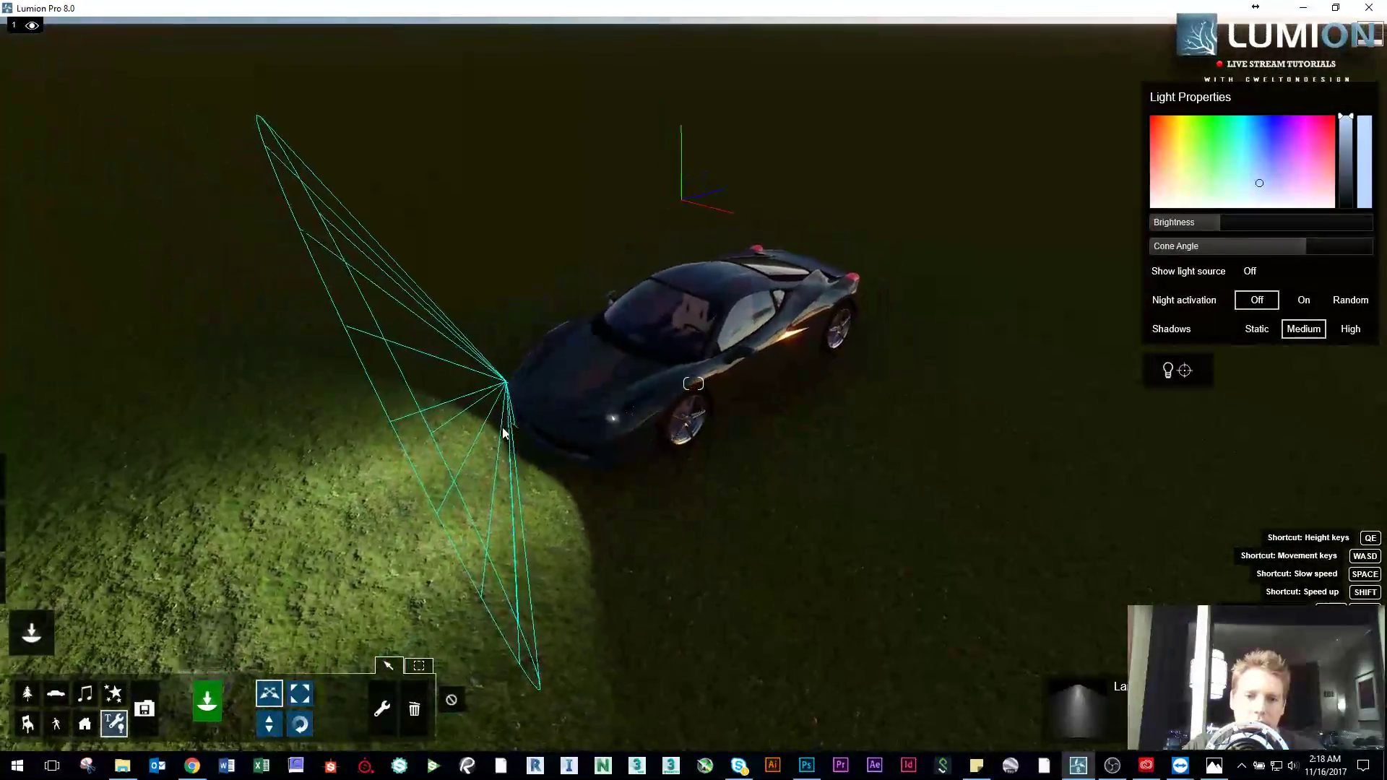
click(645, 529)
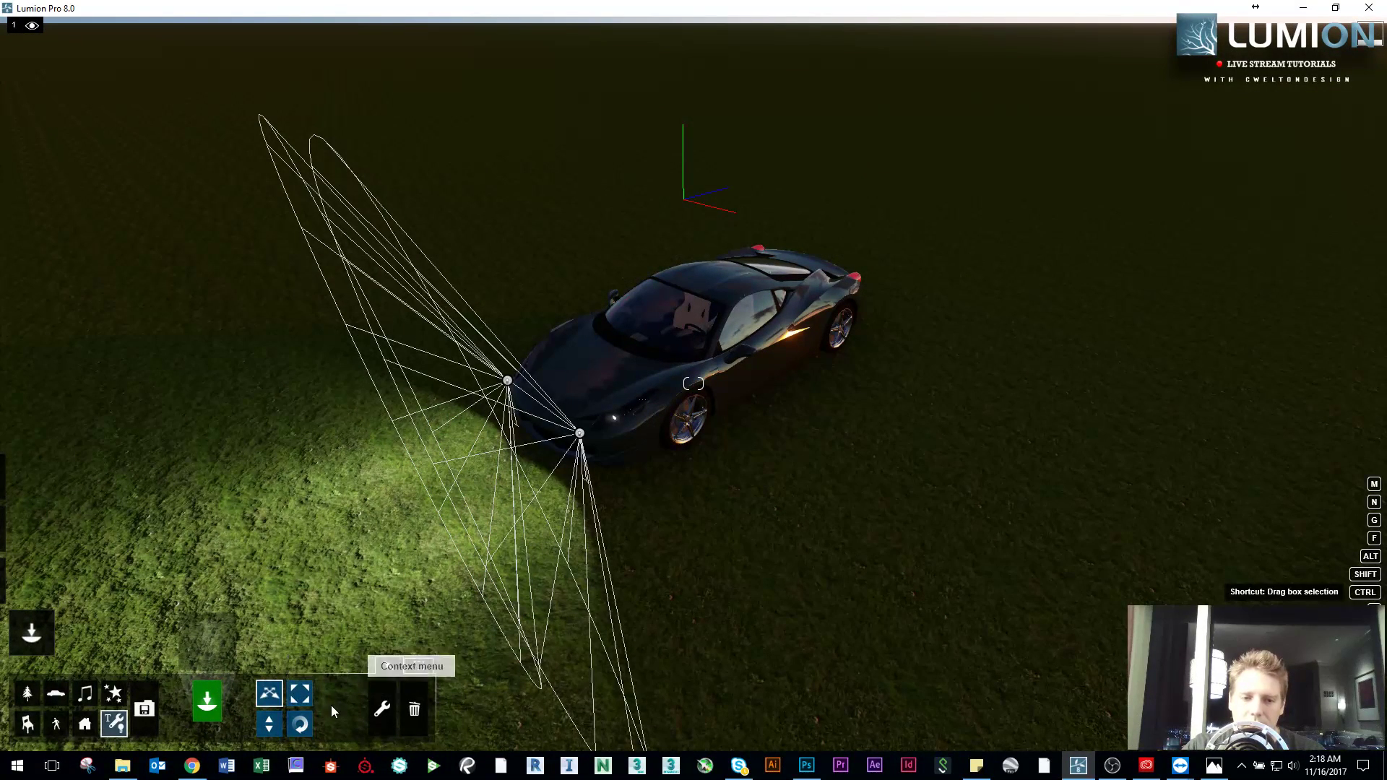
click(419, 666)
drag(890, 589, 285, 251)
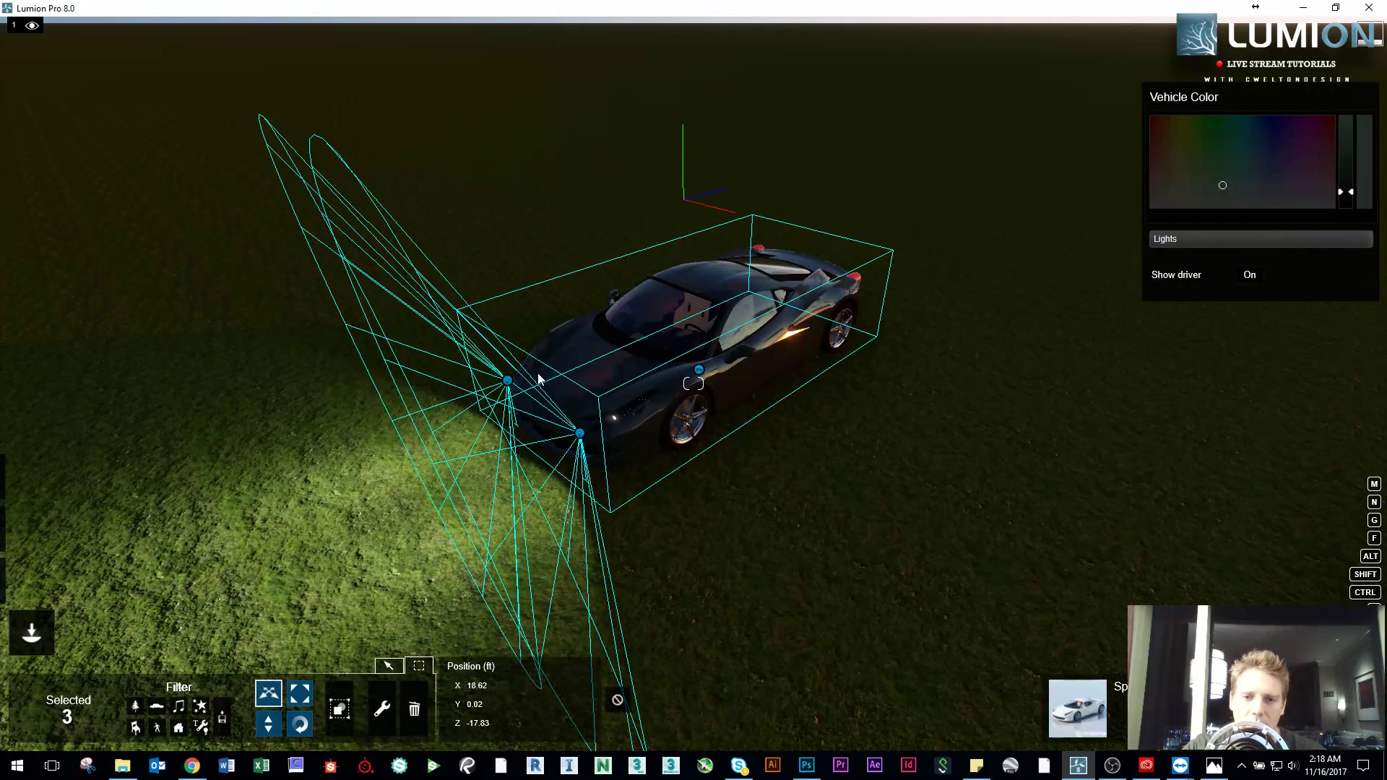
click(338, 708)
click(721, 514)
Step: Move the grouped dark car and its headlights a short distance across the grass
key(w)
right_drag(721, 514, 605, 565)
key(s)
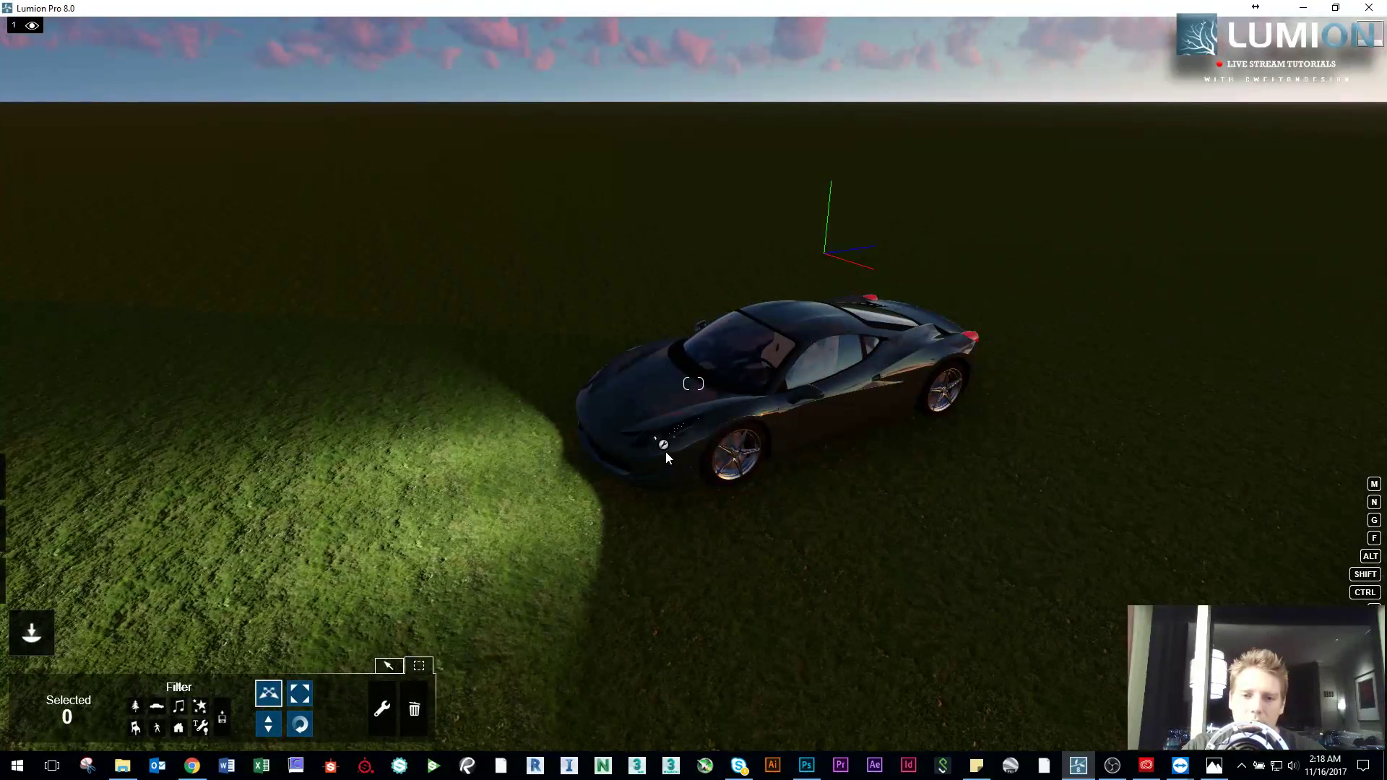
drag(666, 453, 638, 475)
Step: Place the blue-thumbnail sports car from the transport library in front of the dark car and move it back about 16 ft
right_drag(638, 474, 607, 578)
scroll(607, 577, down, 4)
scroll(631, 496, up, 3)
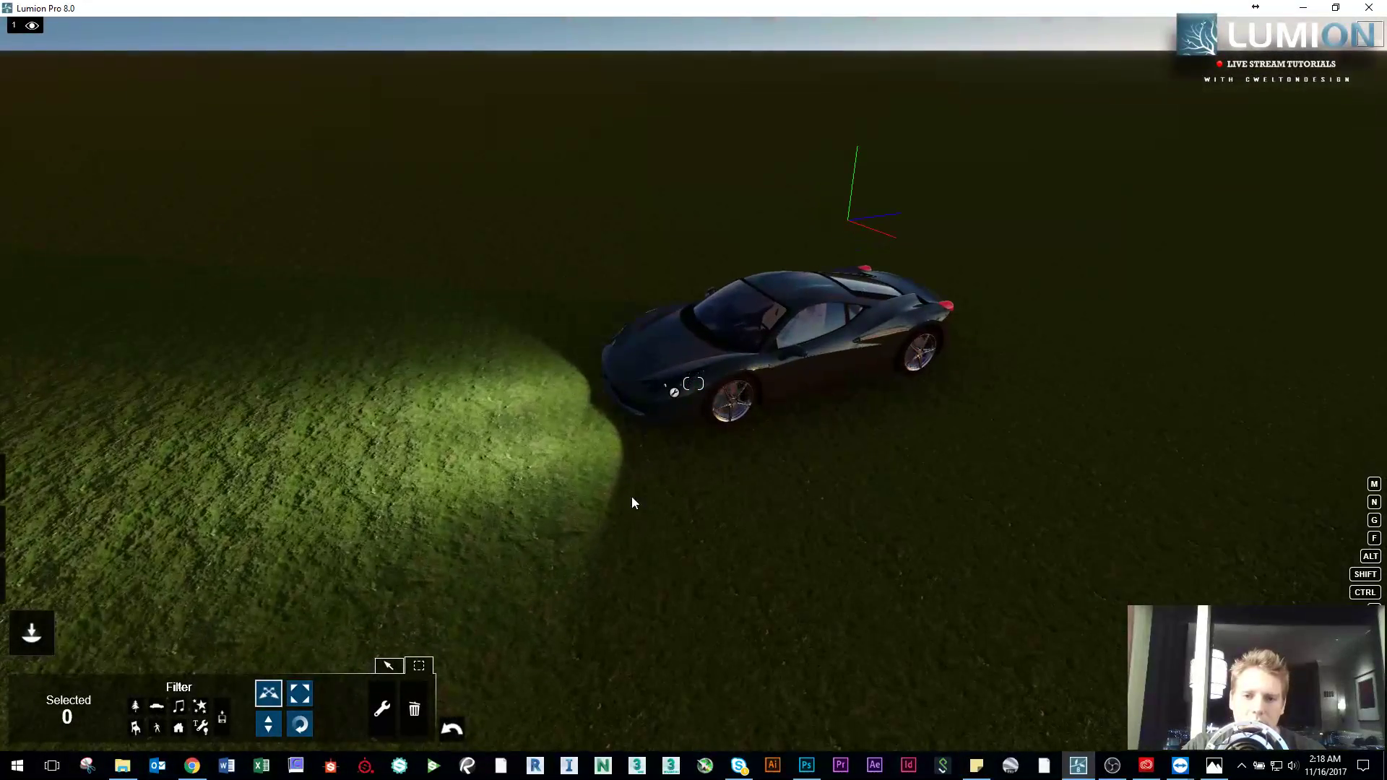
right_drag(631, 495, 583, 479)
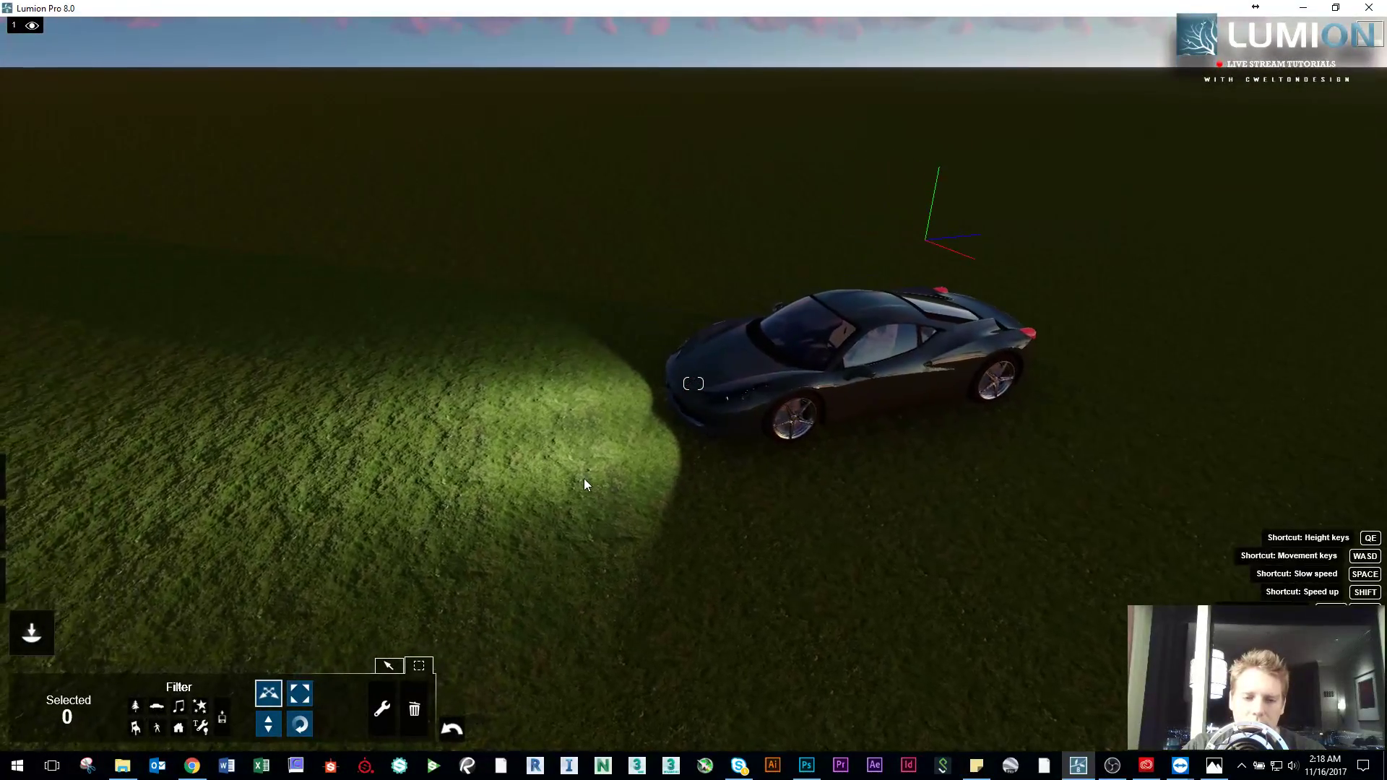
click(389, 666)
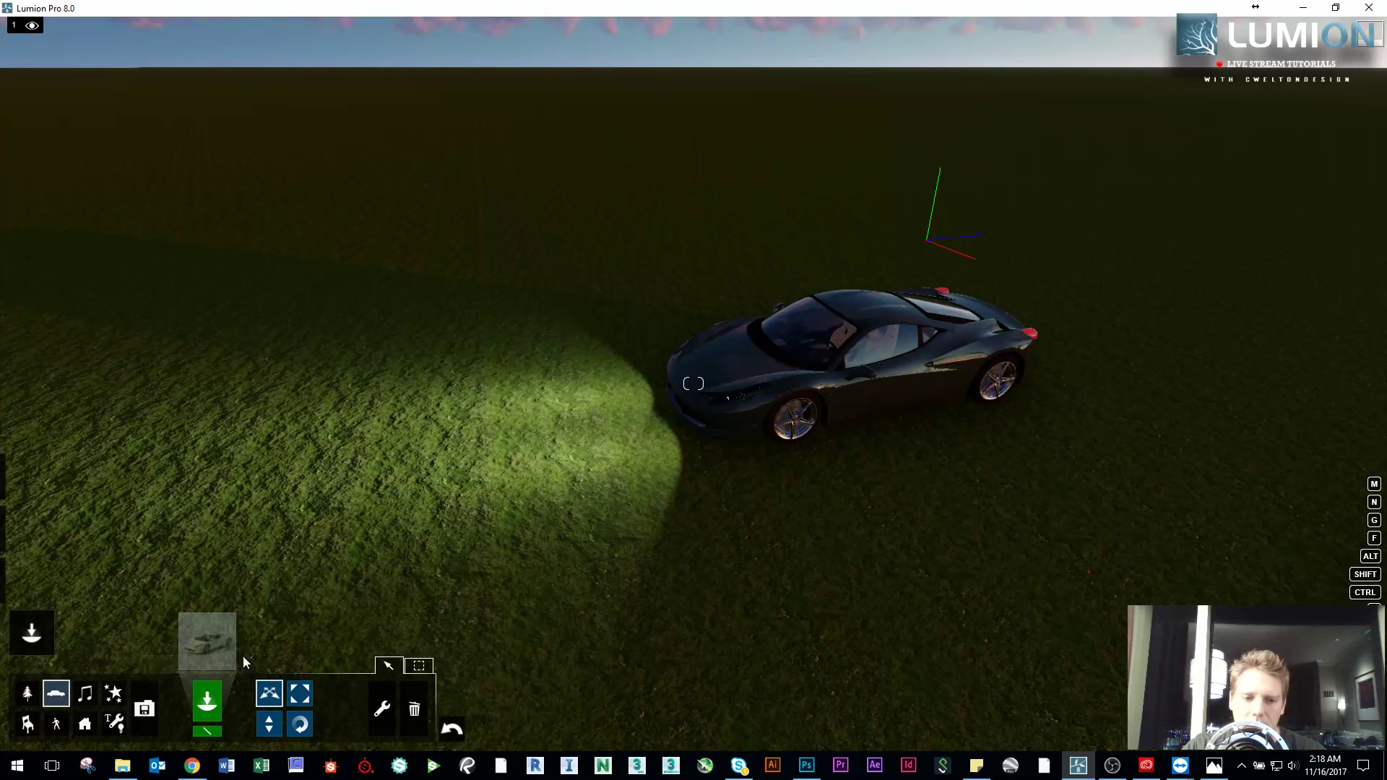
click(232, 658)
click(693, 299)
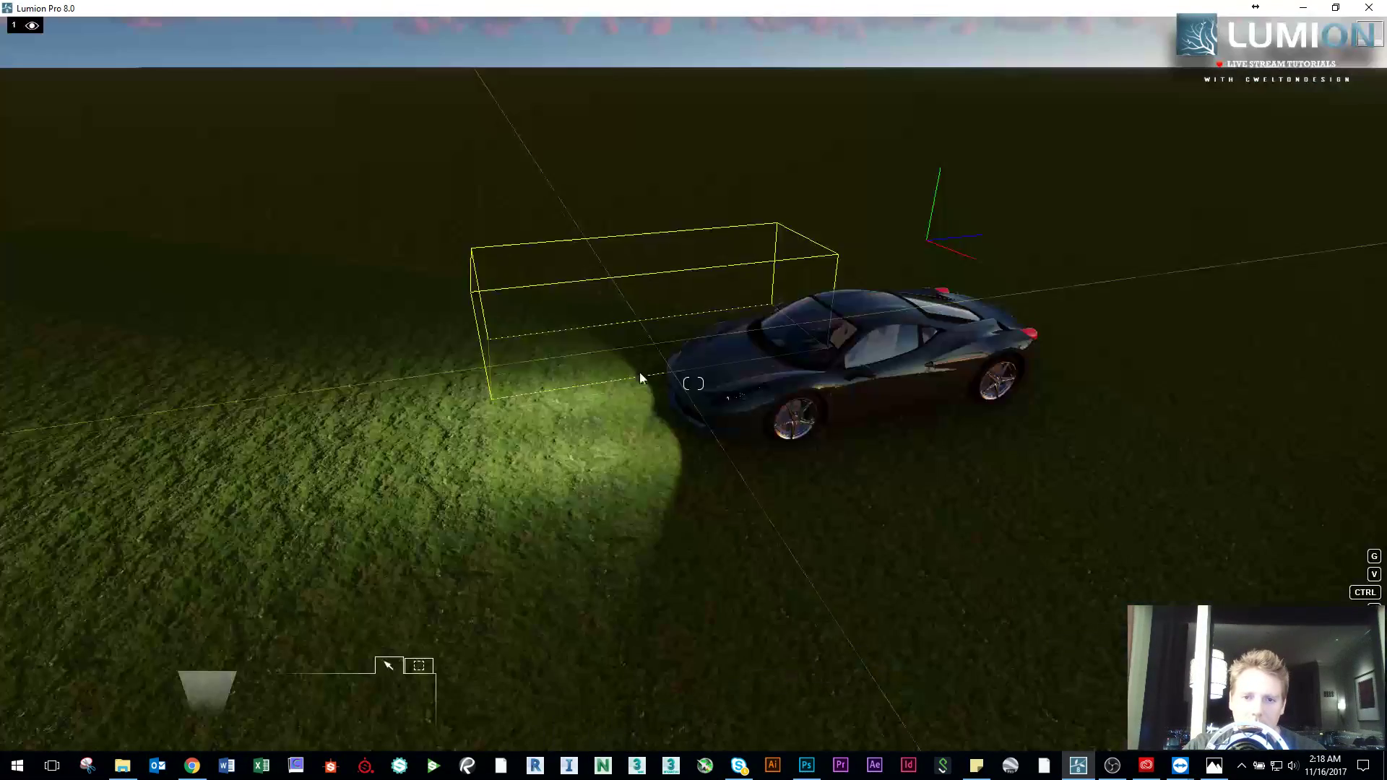
click(615, 548)
drag(532, 361, 542, 330)
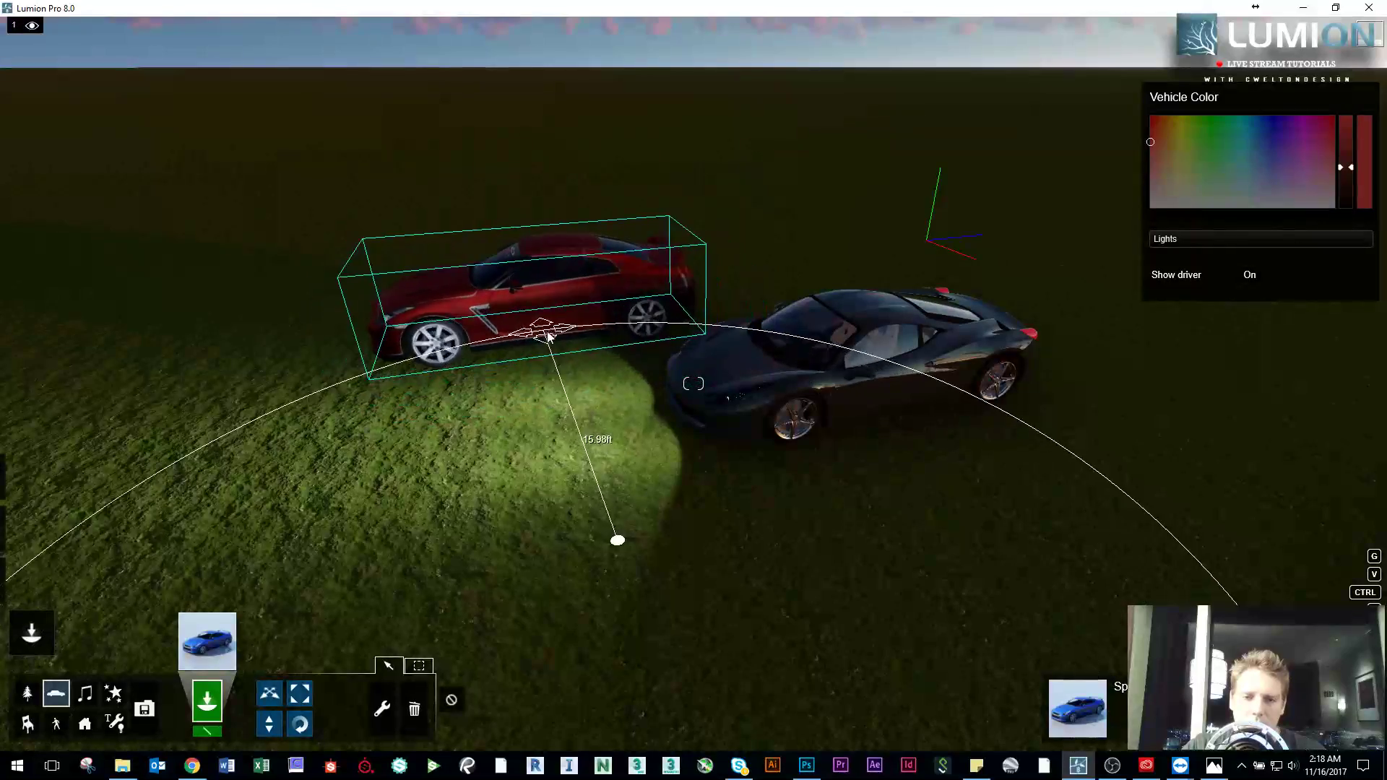
Step: Rotate the red sports car so it faces the opposite way to the dark car
key(w)
right_drag(542, 329, 344, 635)
key(s)
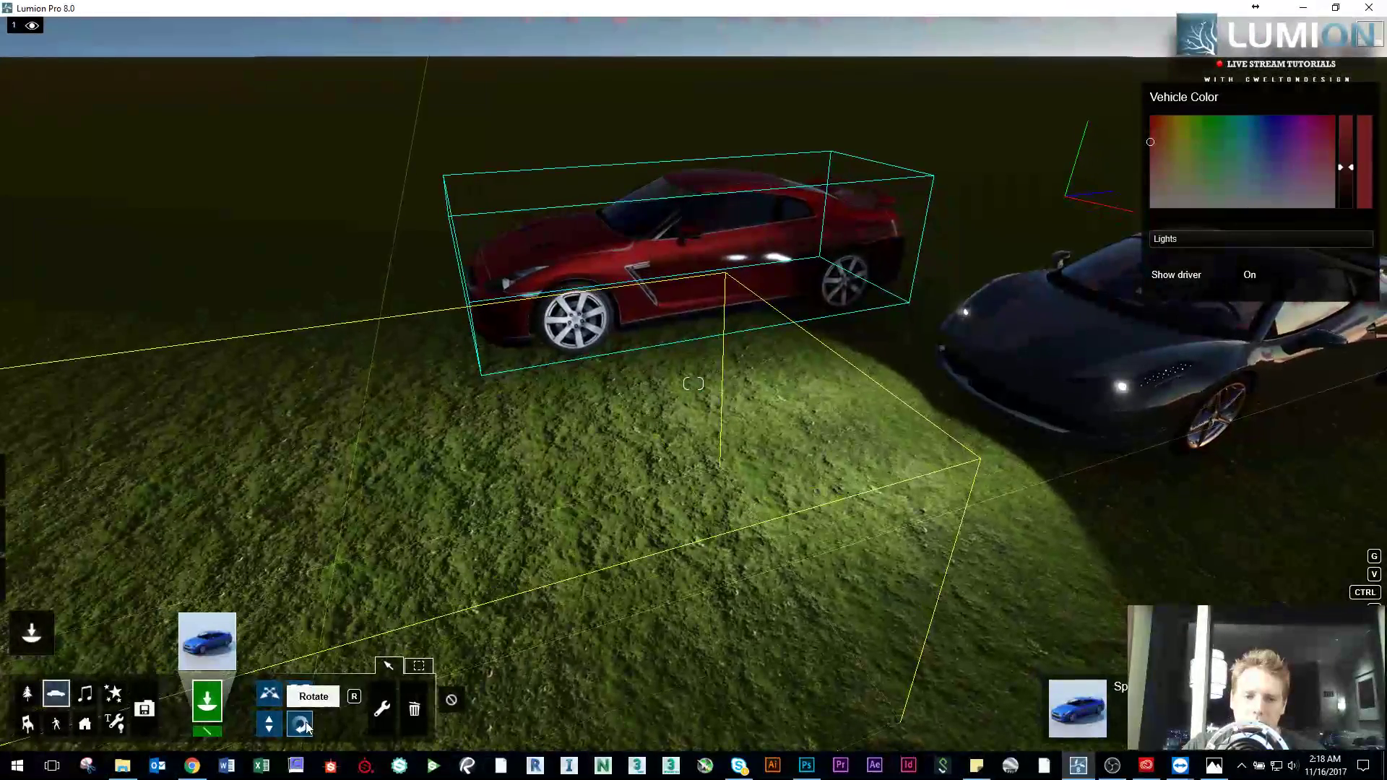
click(299, 724)
drag(687, 304, 827, 283)
Step: Place a narrow-beam spotlight from the lights and utilities library at one of the red car's headlights
right_drag(826, 284, 362, 489)
key(w)
key(s)
click(114, 722)
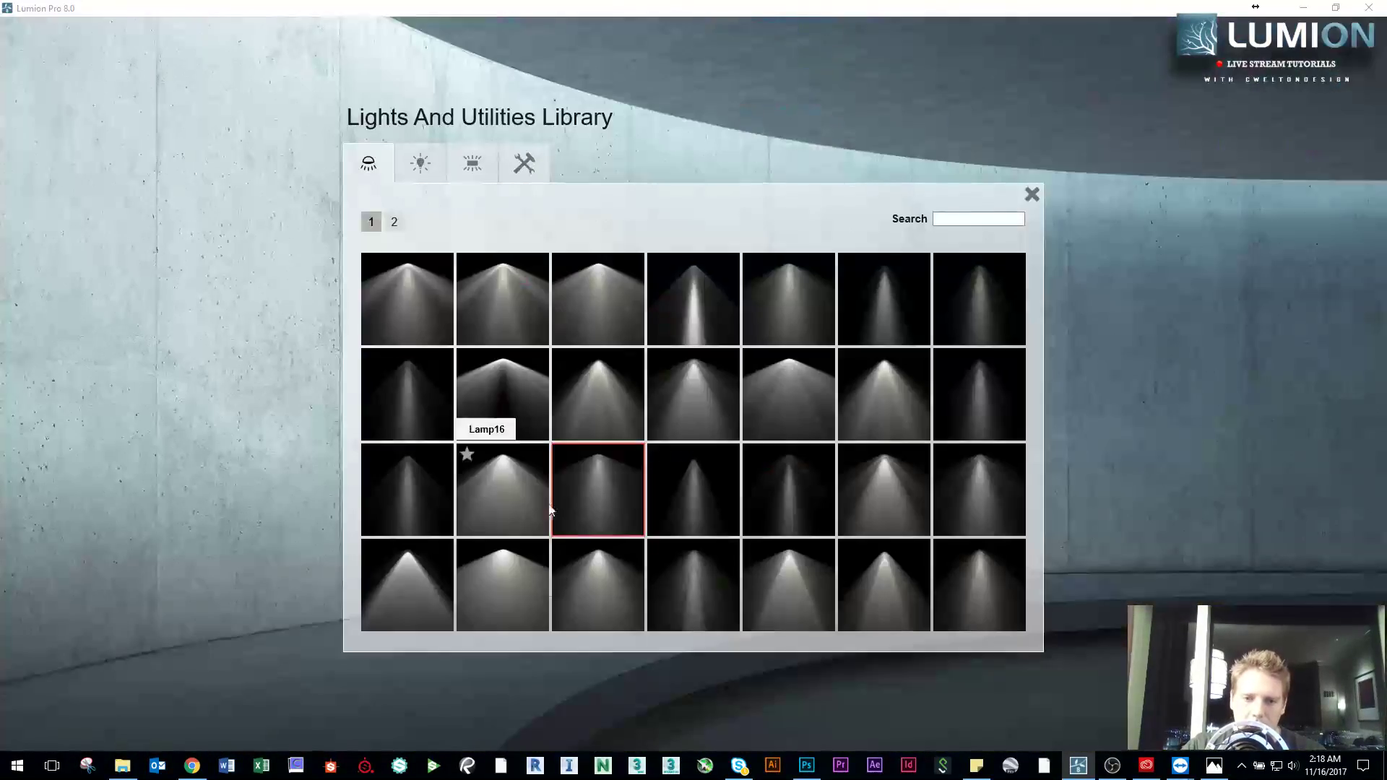
click(781, 487)
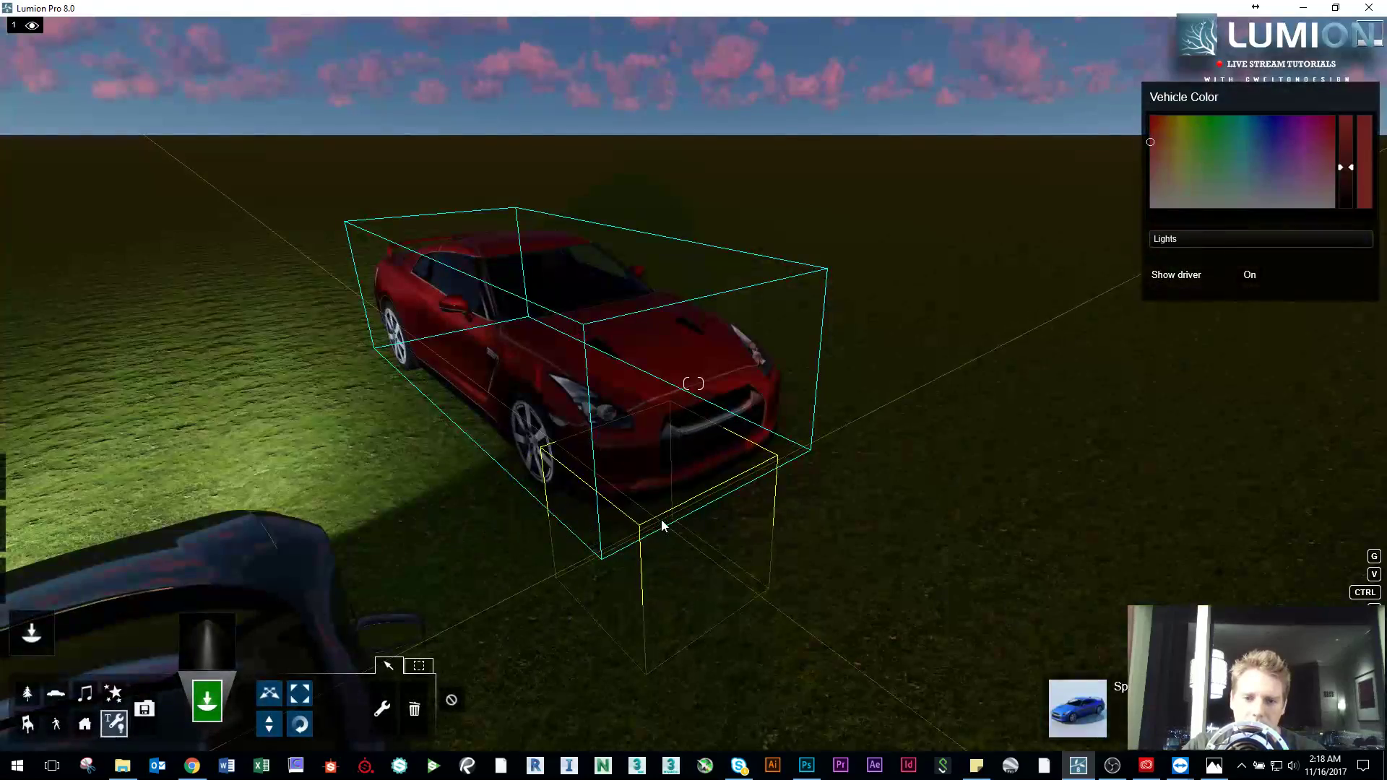
click(653, 526)
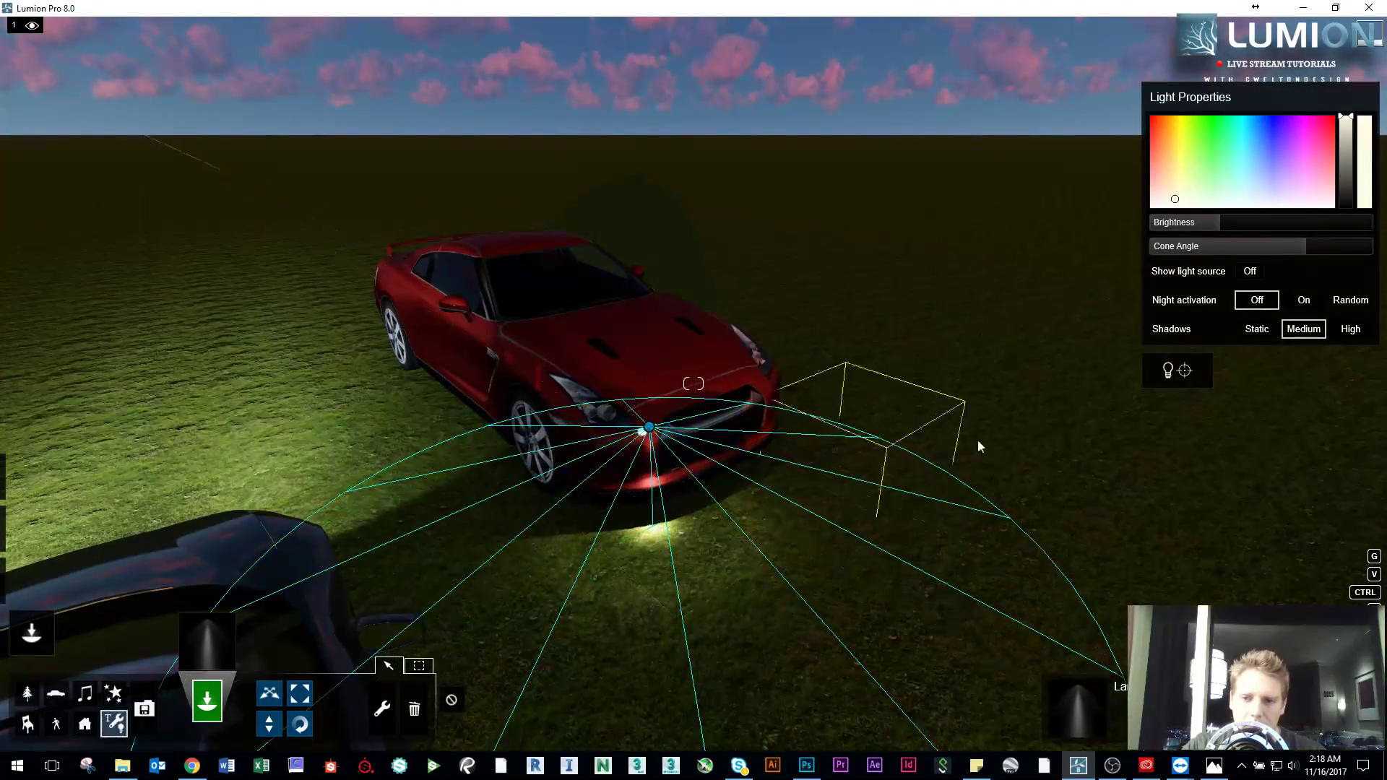
Step: Set the new spotlight's target on the grass ahead of the red car
click(1152, 382)
right_drag(650, 389, 921, 479)
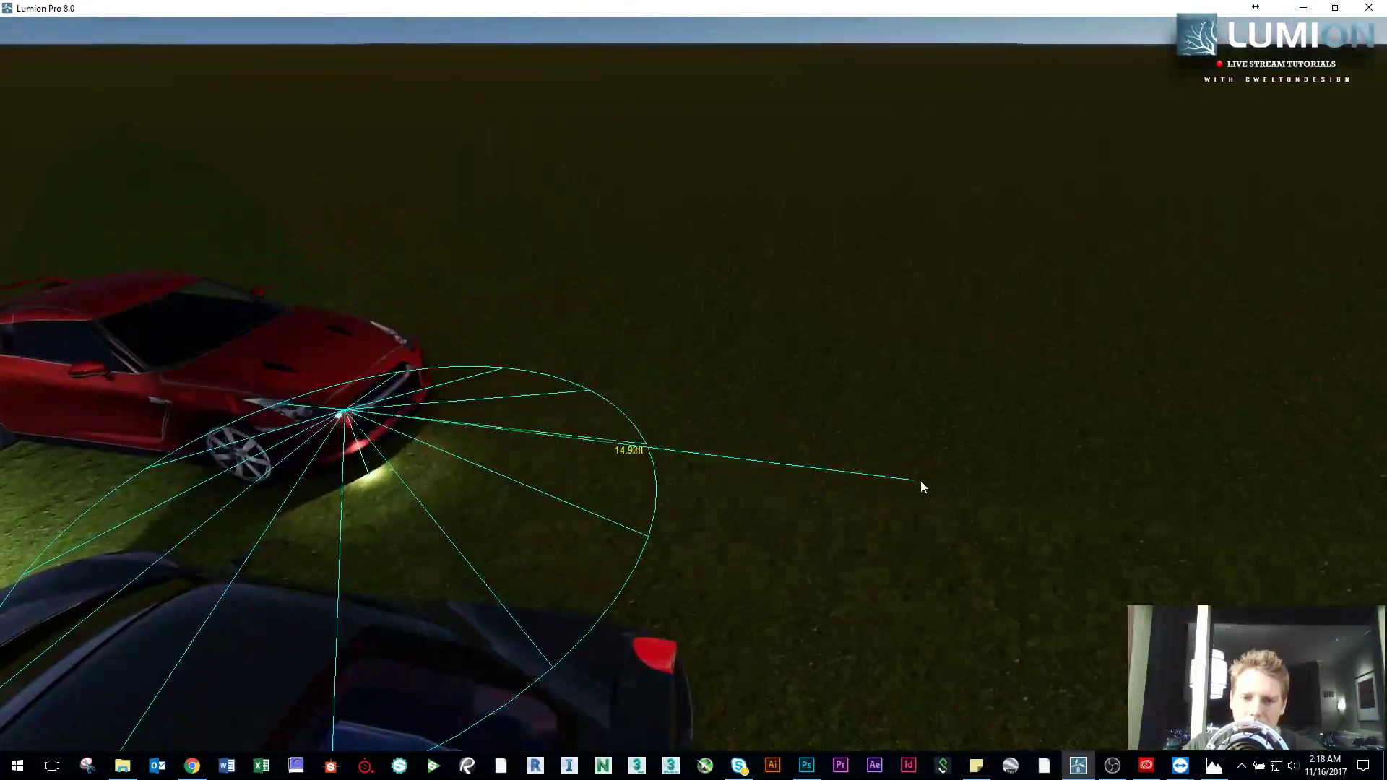
right_drag(1028, 504, 881, 454)
key(w)
key(s)
click(1051, 515)
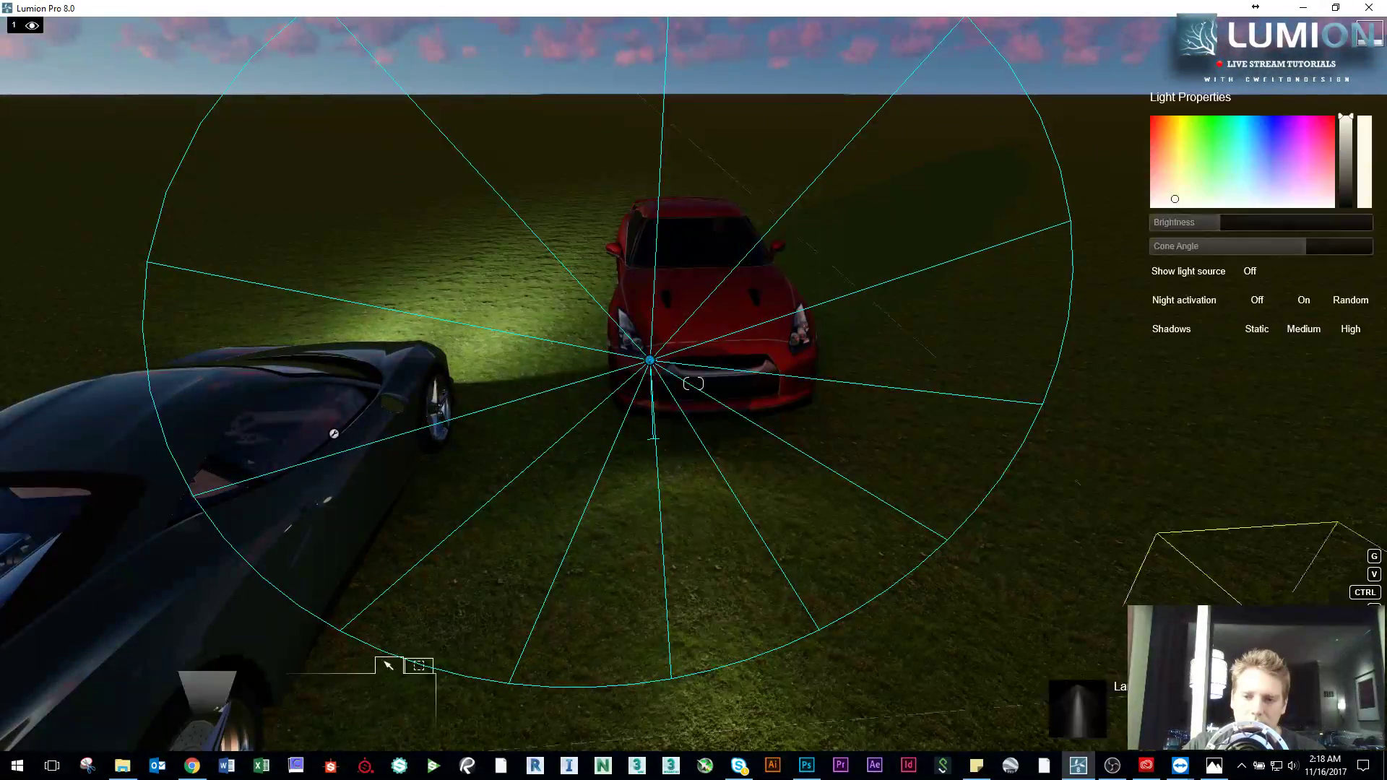
Step: Set the spotlight's brightness to 861.9 with a light blue colour, and copy it to the red car's other headlight
drag(1231, 222, 1239, 224)
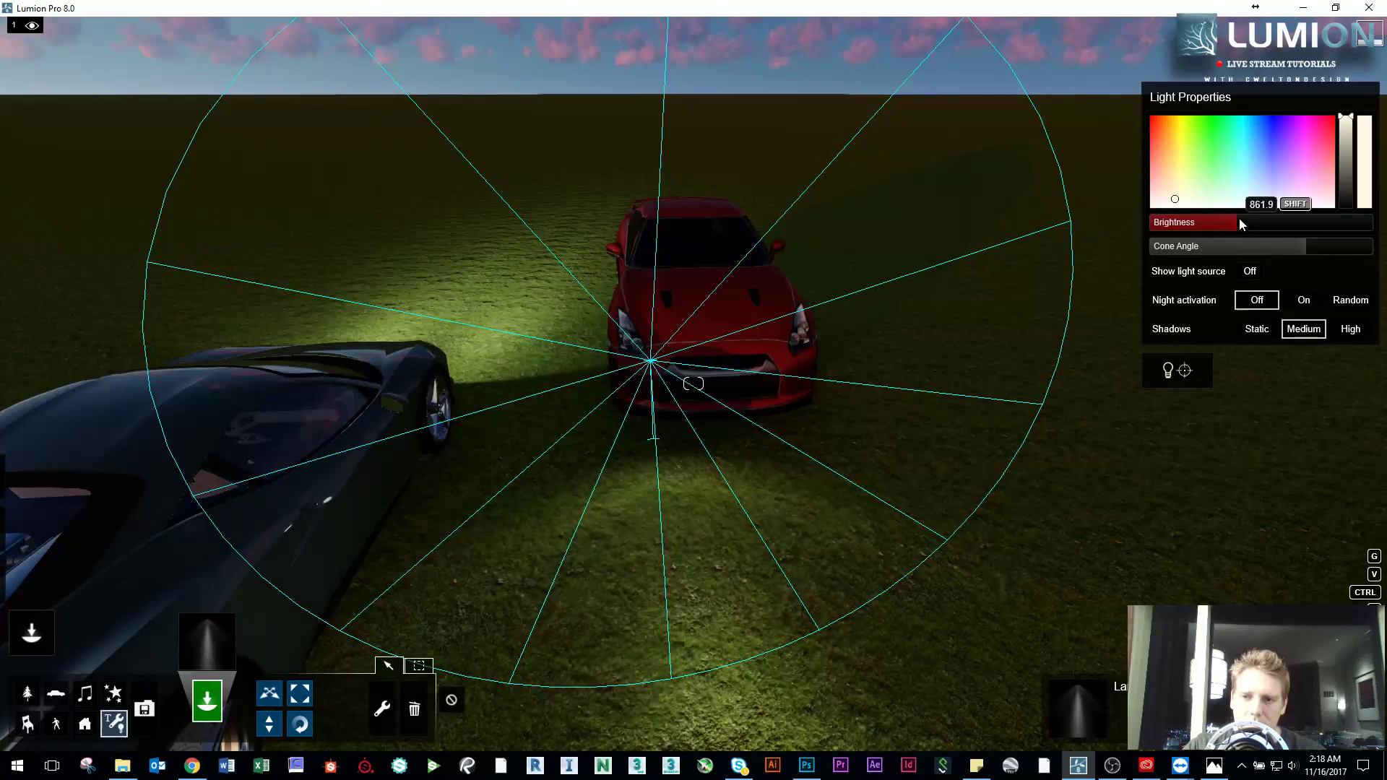
click(1248, 173)
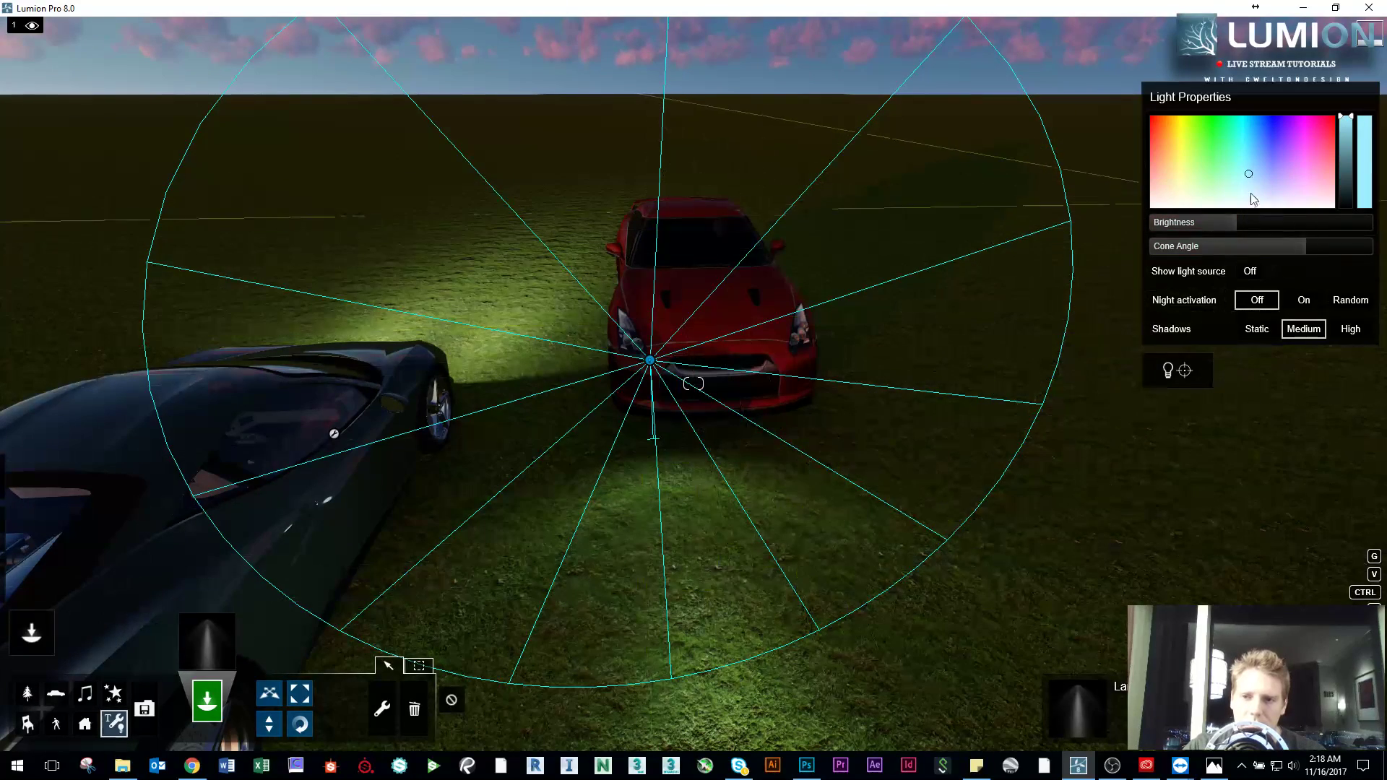
click(269, 694)
alt+drag(650, 359, 798, 351)
Step: Box-select and group the red car with its two spotlights, and move the group forward alongside the dark car
click(418, 665)
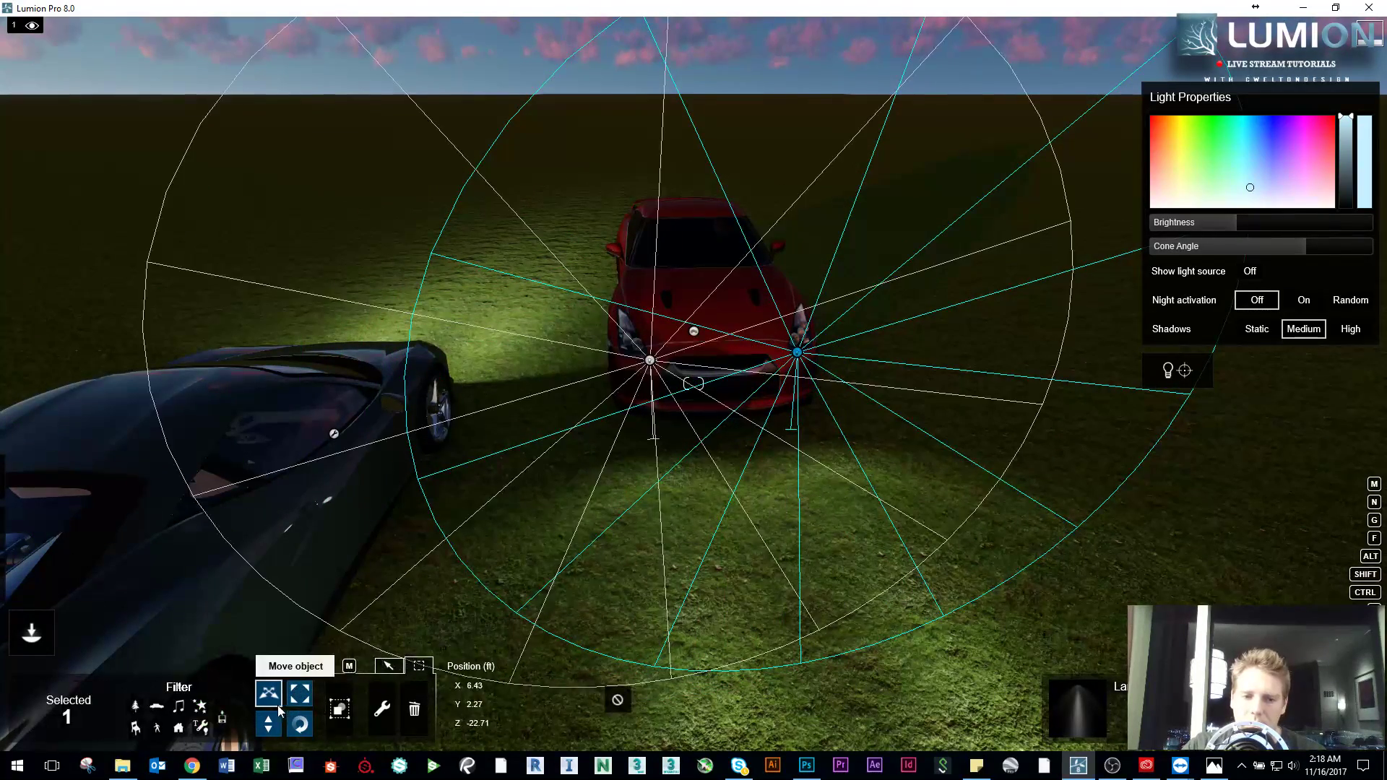
drag(610, 604, 867, 303)
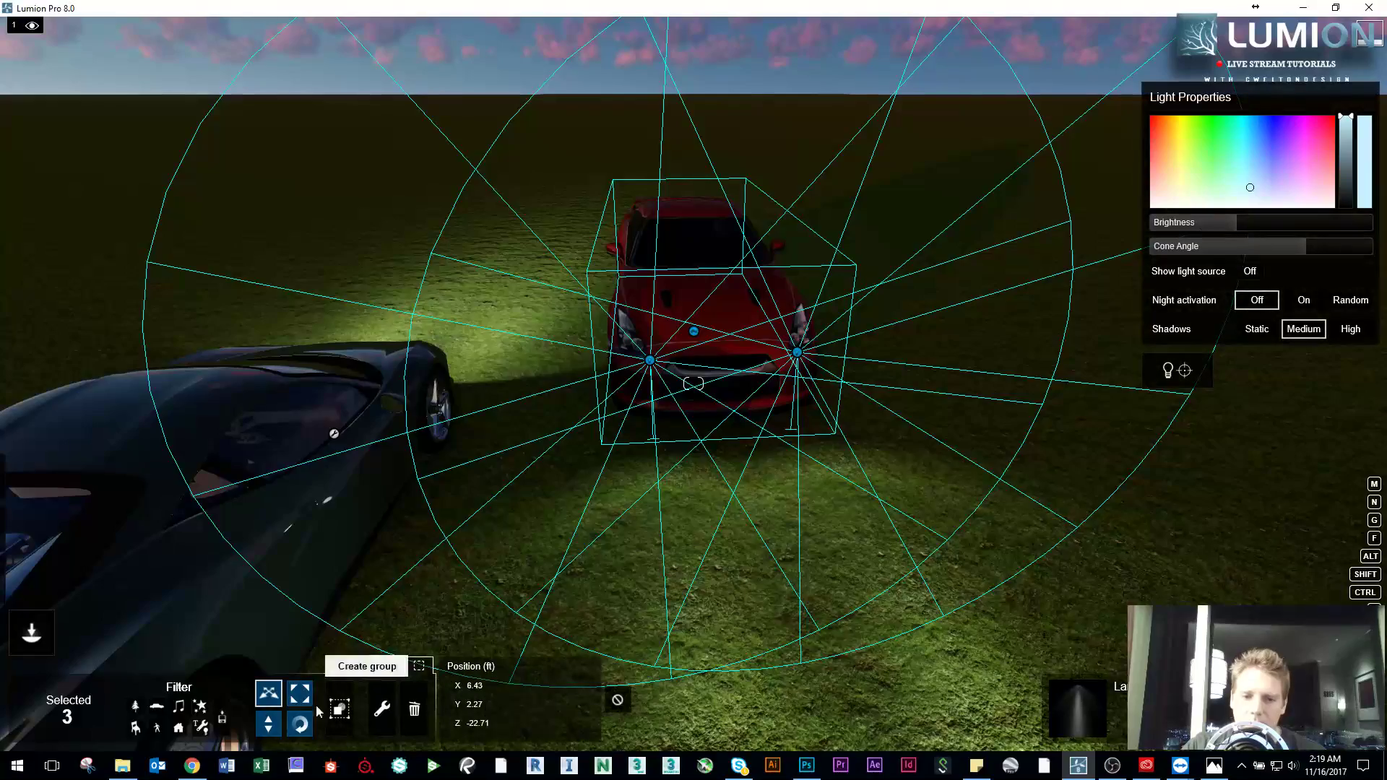
click(340, 711)
scroll(375, 693, down, 5)
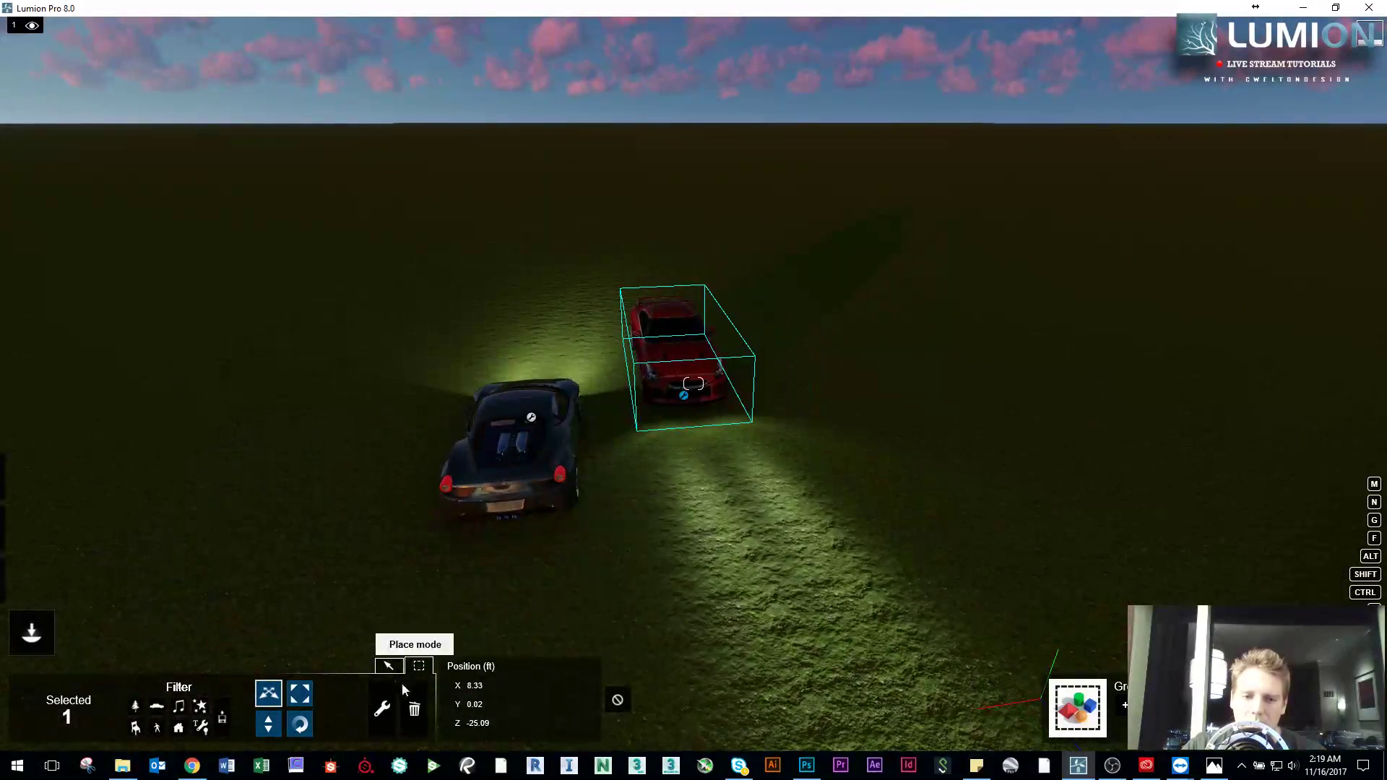
drag(679, 395, 653, 426)
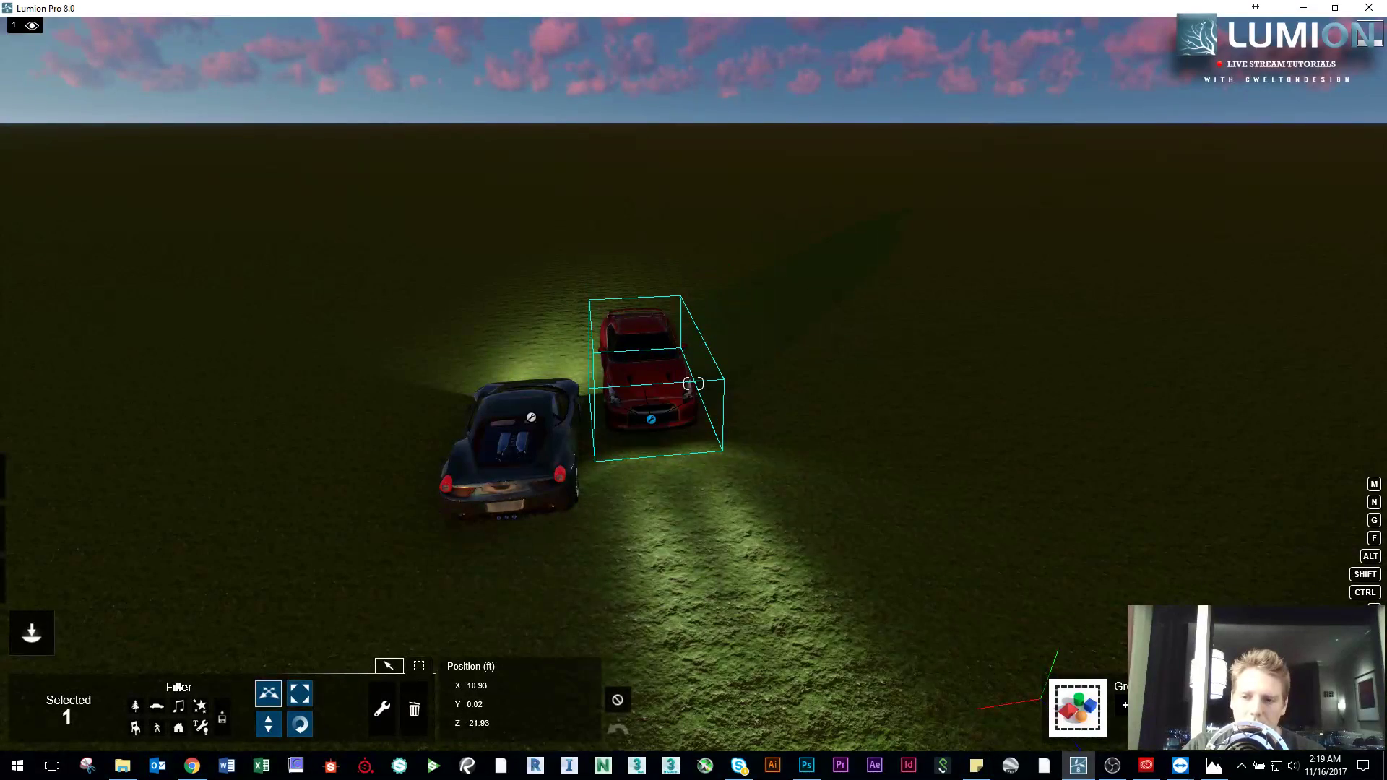
Step: Start recording a new movie clip and capture three camera keyframes viewing both cars from the side
click(1364, 675)
click(150, 473)
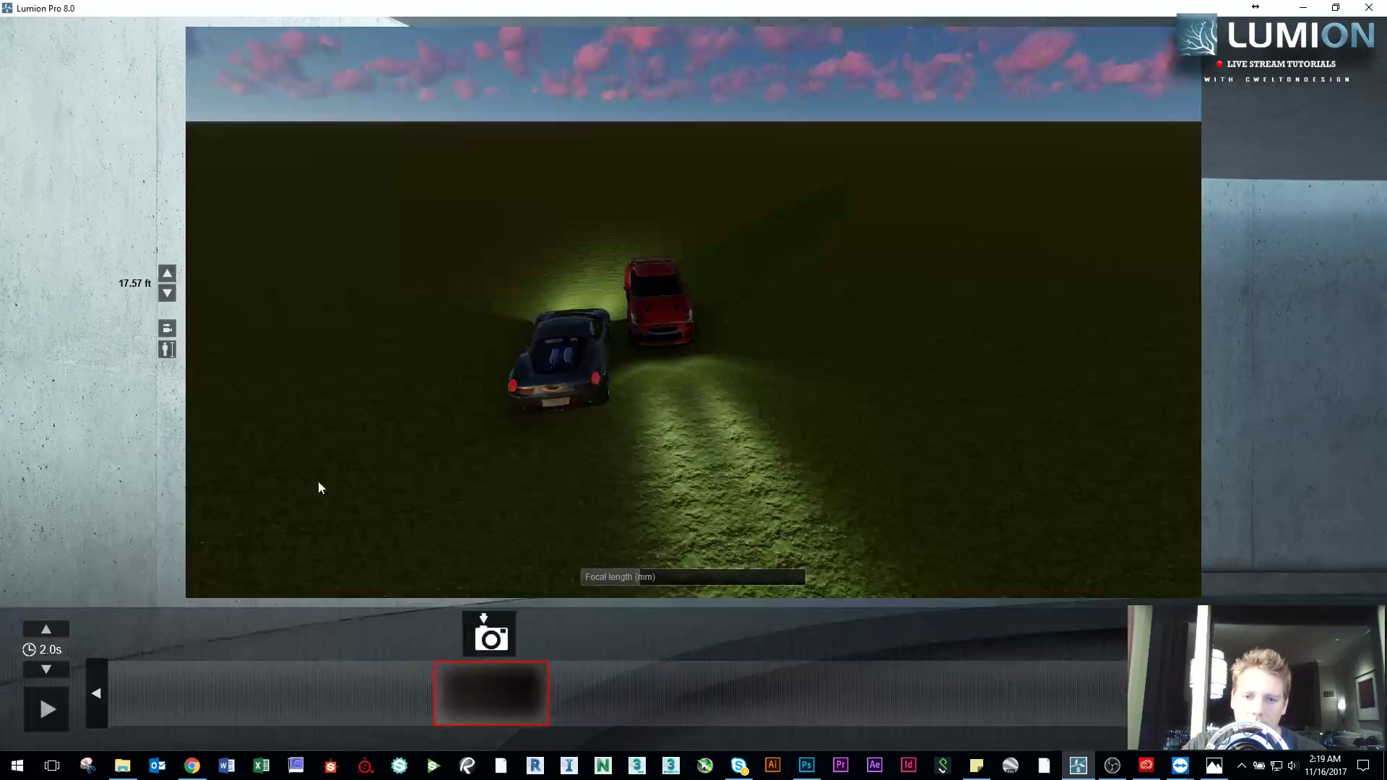
right_drag(406, 497, 535, 656)
key(s)
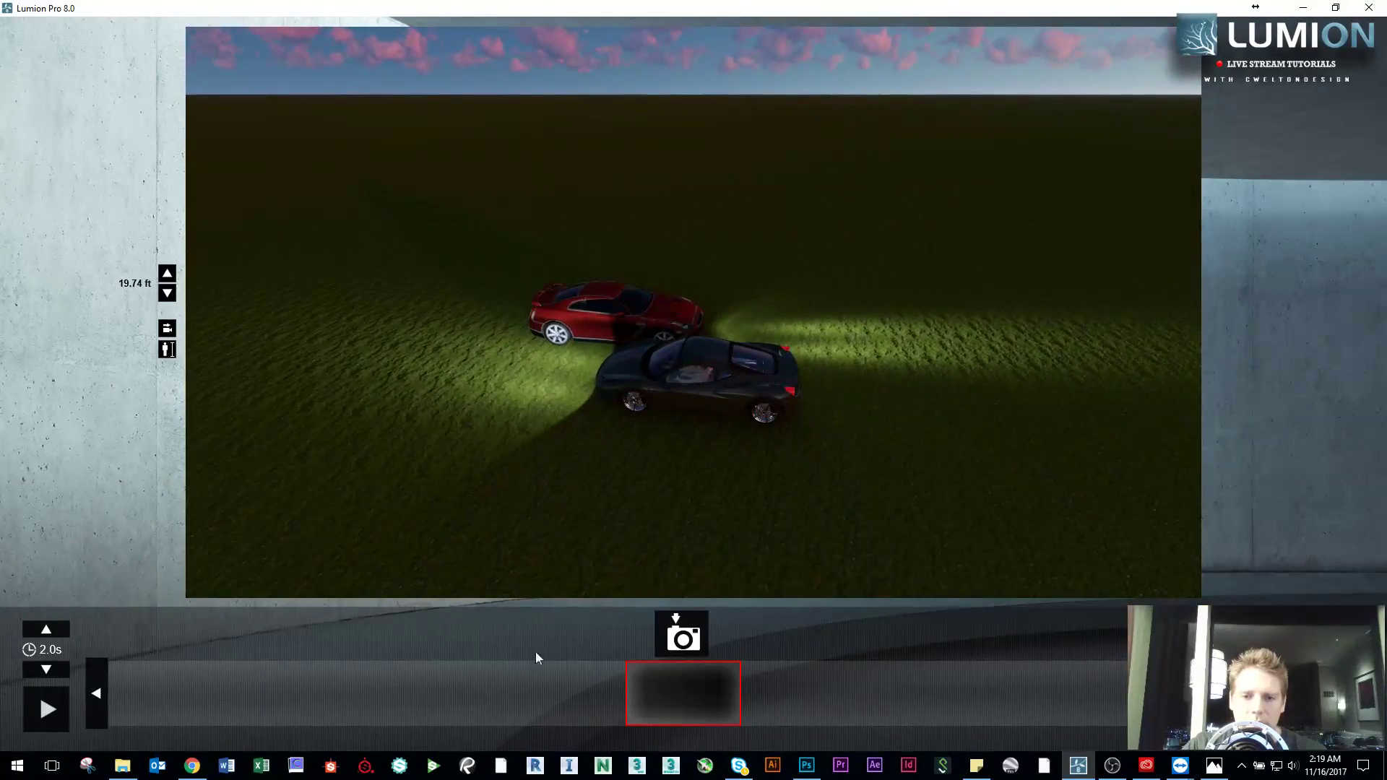
click(677, 639)
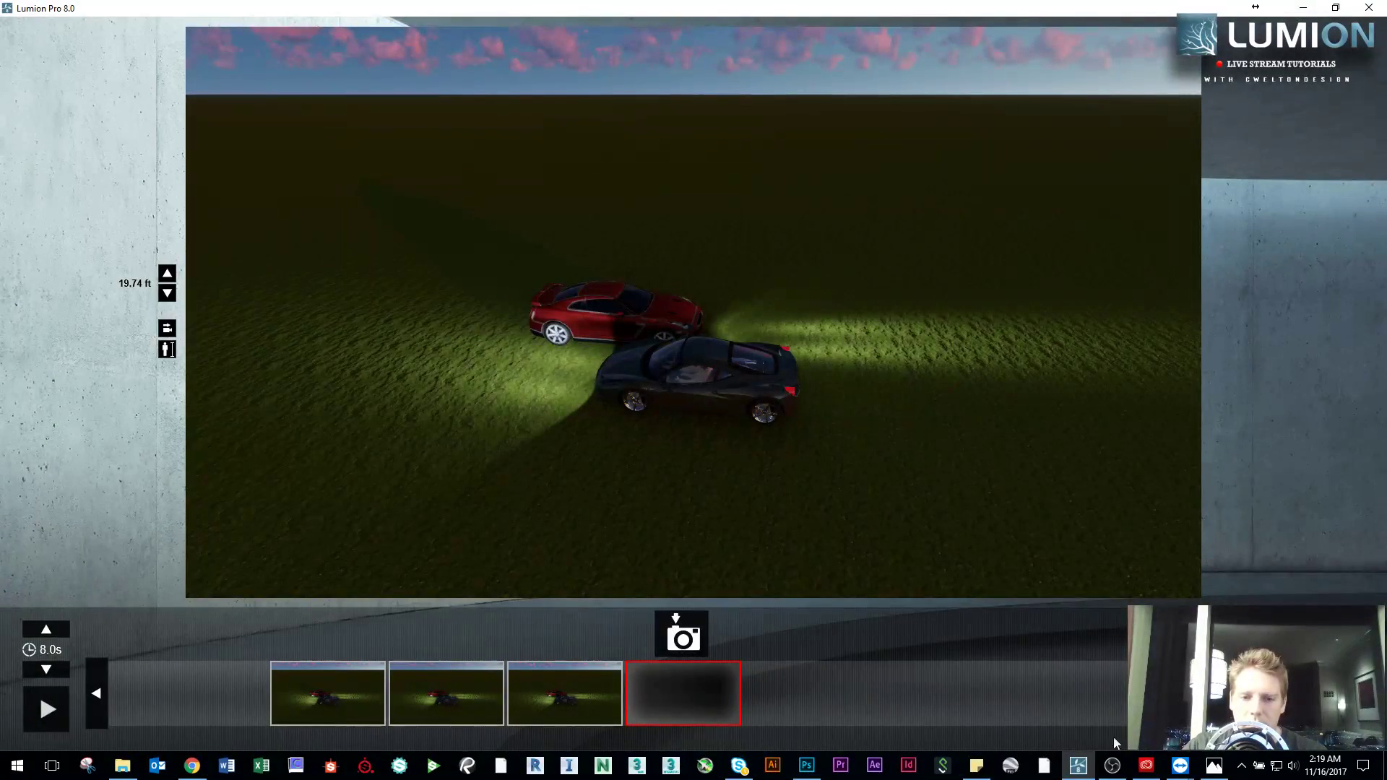
Step: Save the recorded camera clip
click(1358, 715)
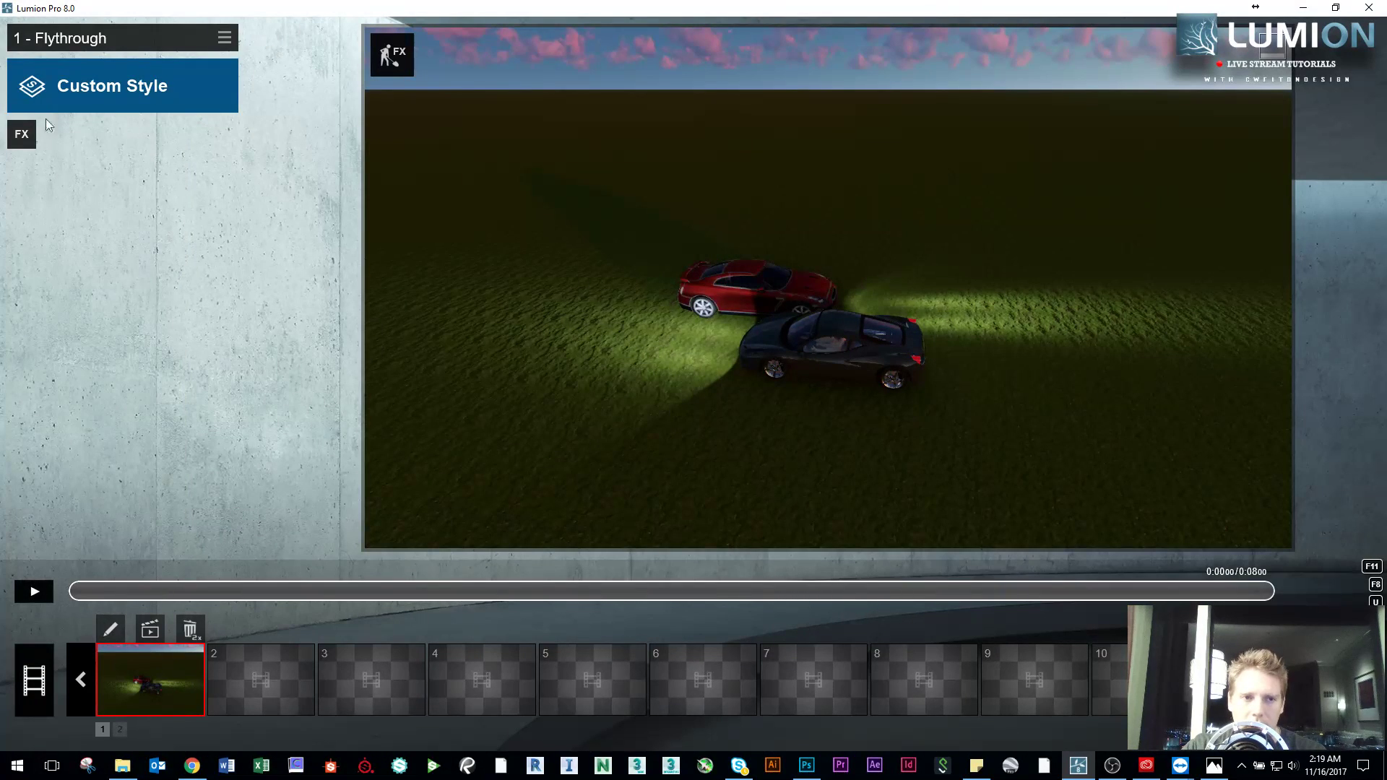
Step: Add an Advanced Move effect to the clip and shift the red and dark car groups along their driving lines
click(33, 140)
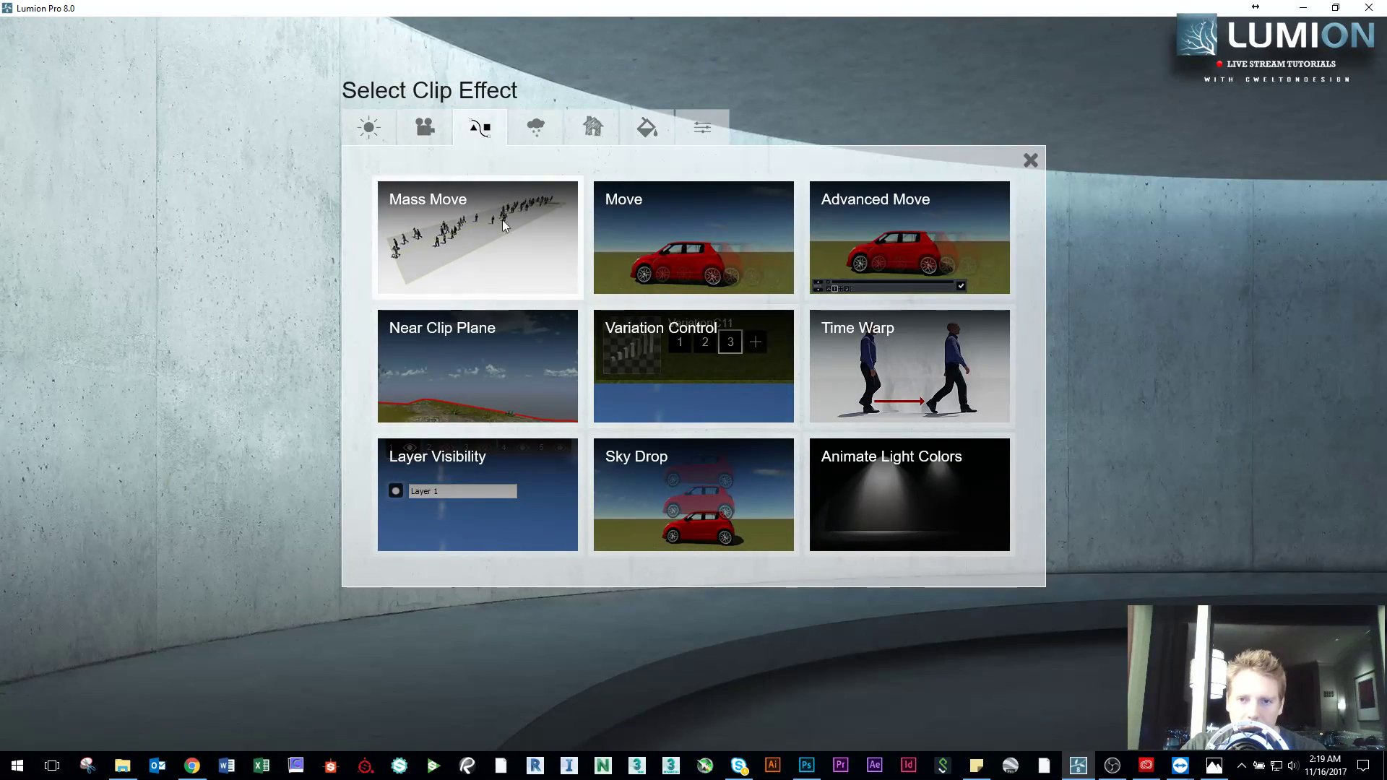
click(869, 241)
click(45, 214)
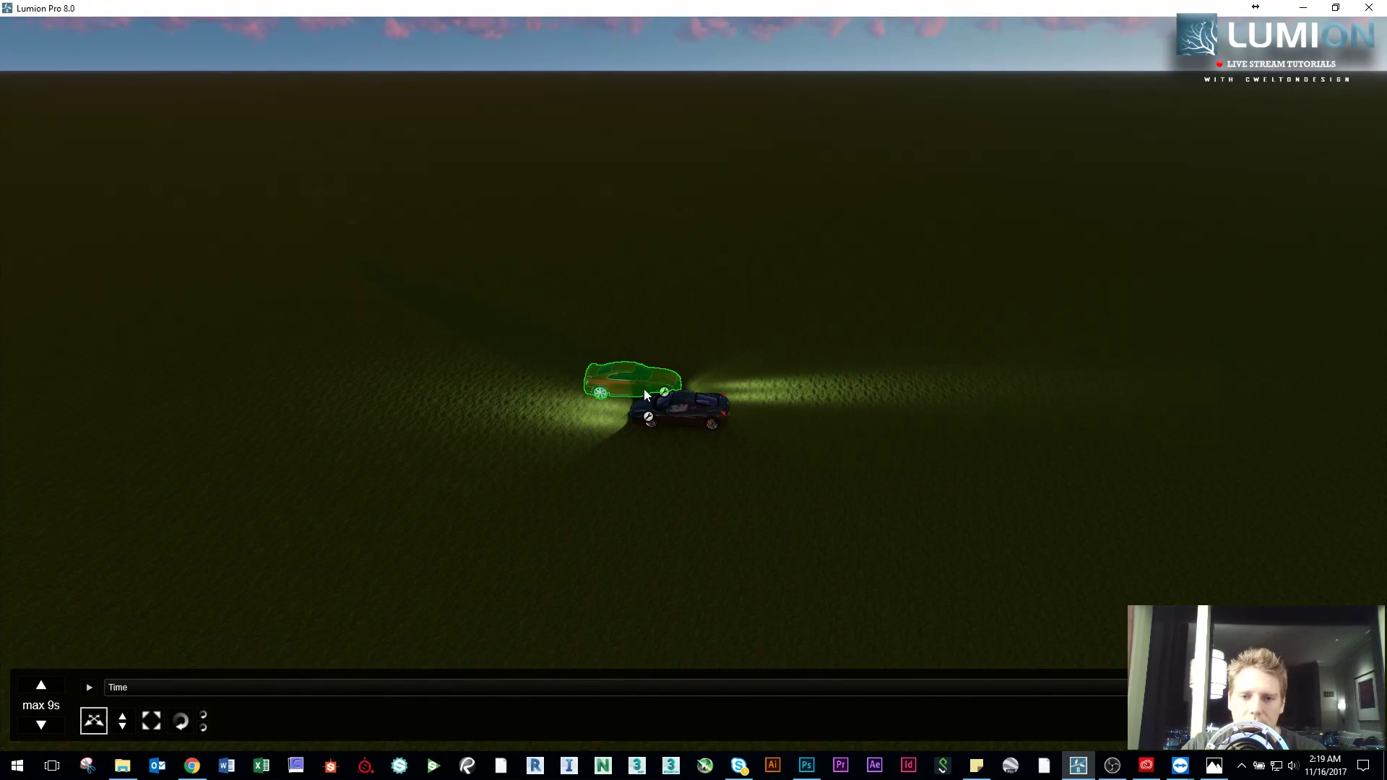
drag(650, 394, 1166, 394)
click(1140, 403)
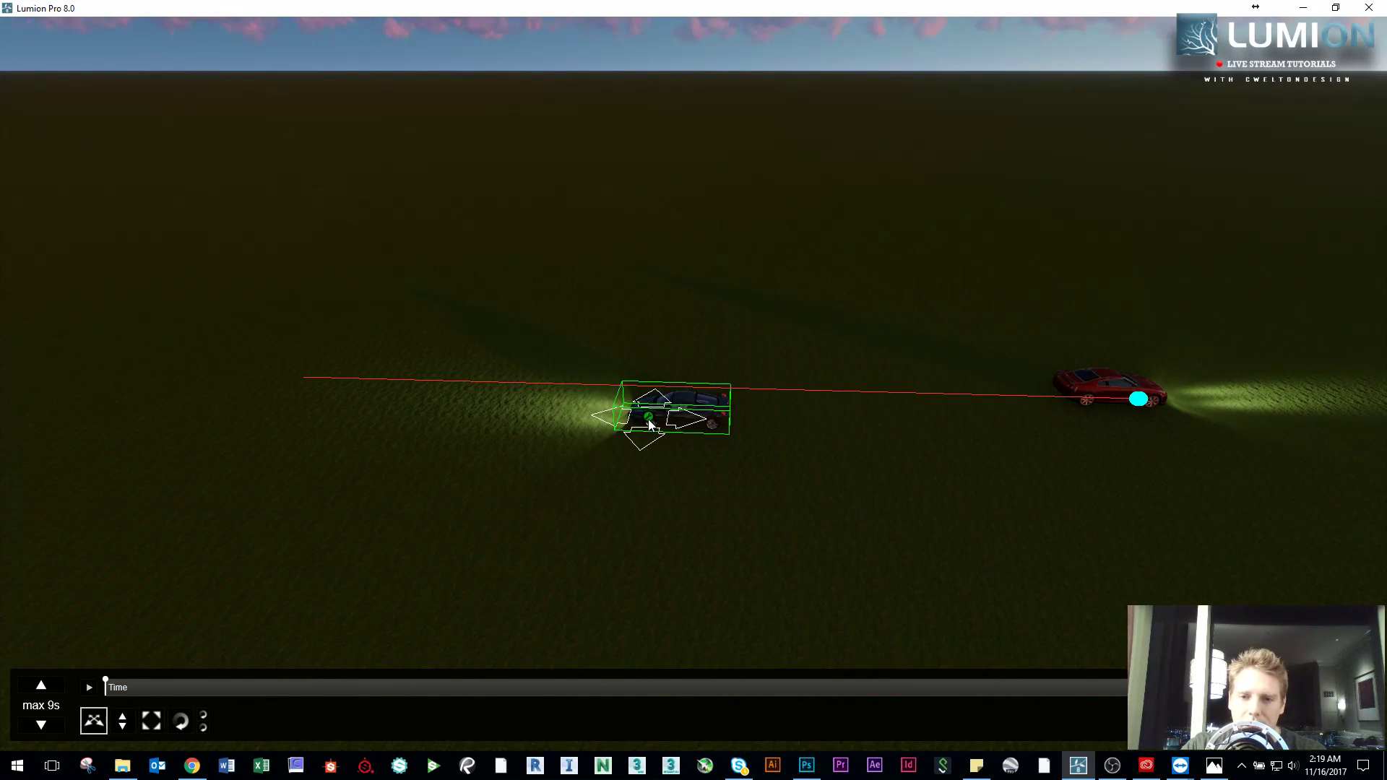
drag(649, 425, 985, 423)
click(1344, 715)
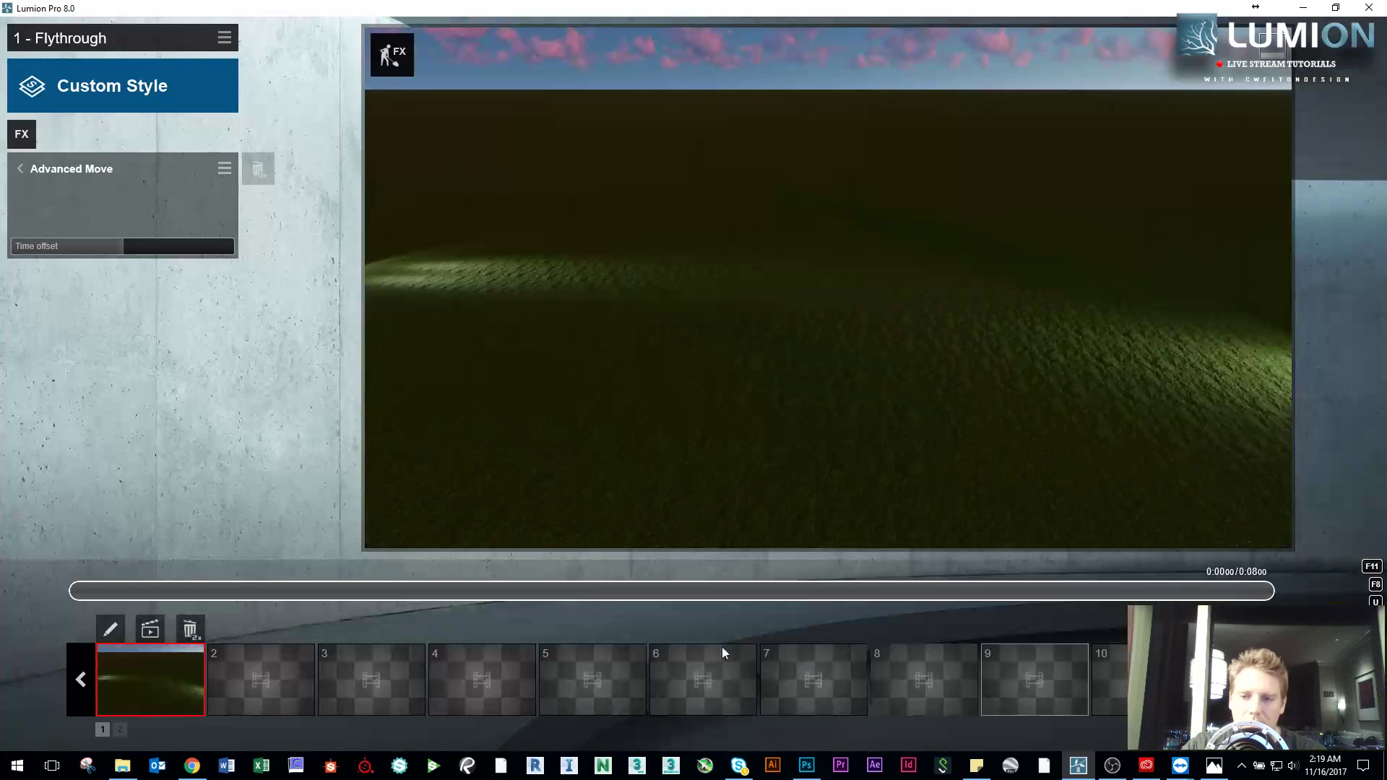
Step: Preview the cars' movement in the clip and delete the Advanced Move effect
click(42, 598)
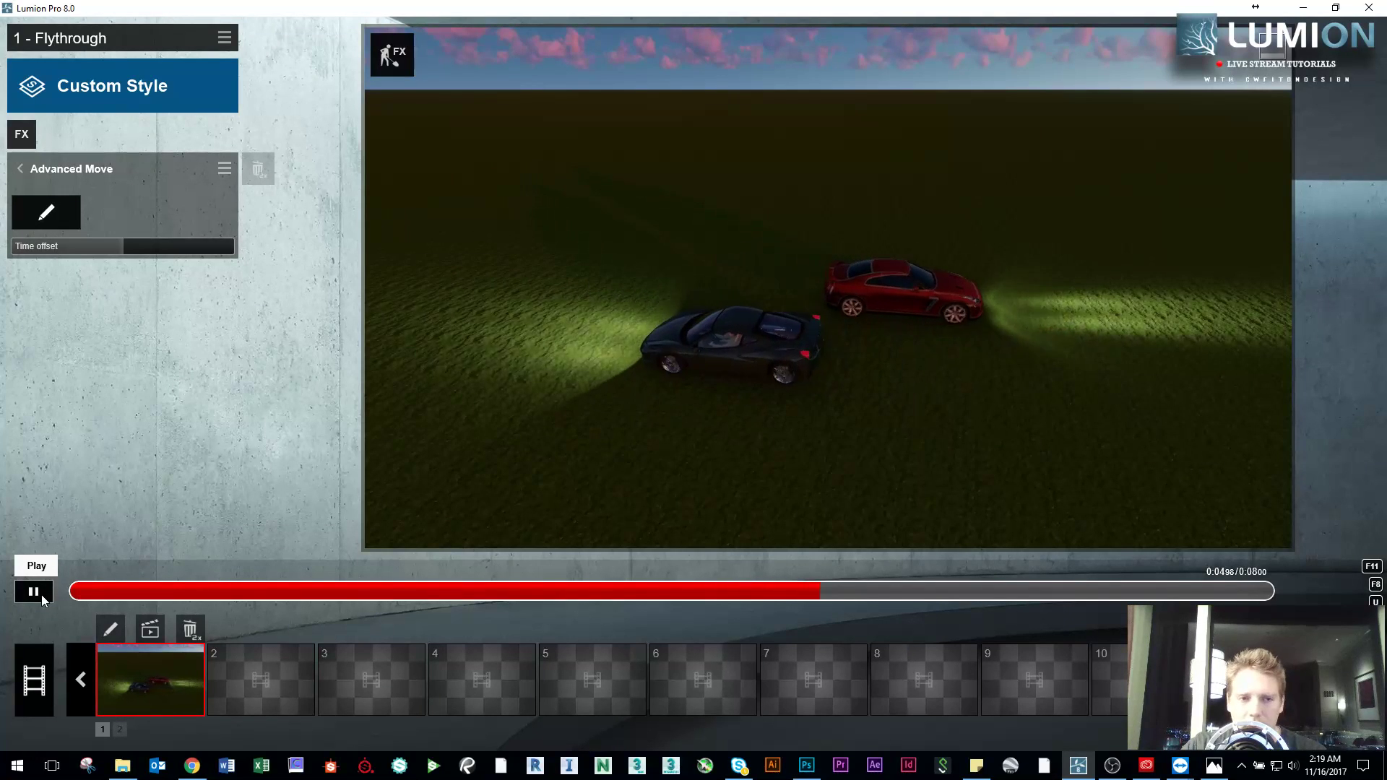
click(42, 598)
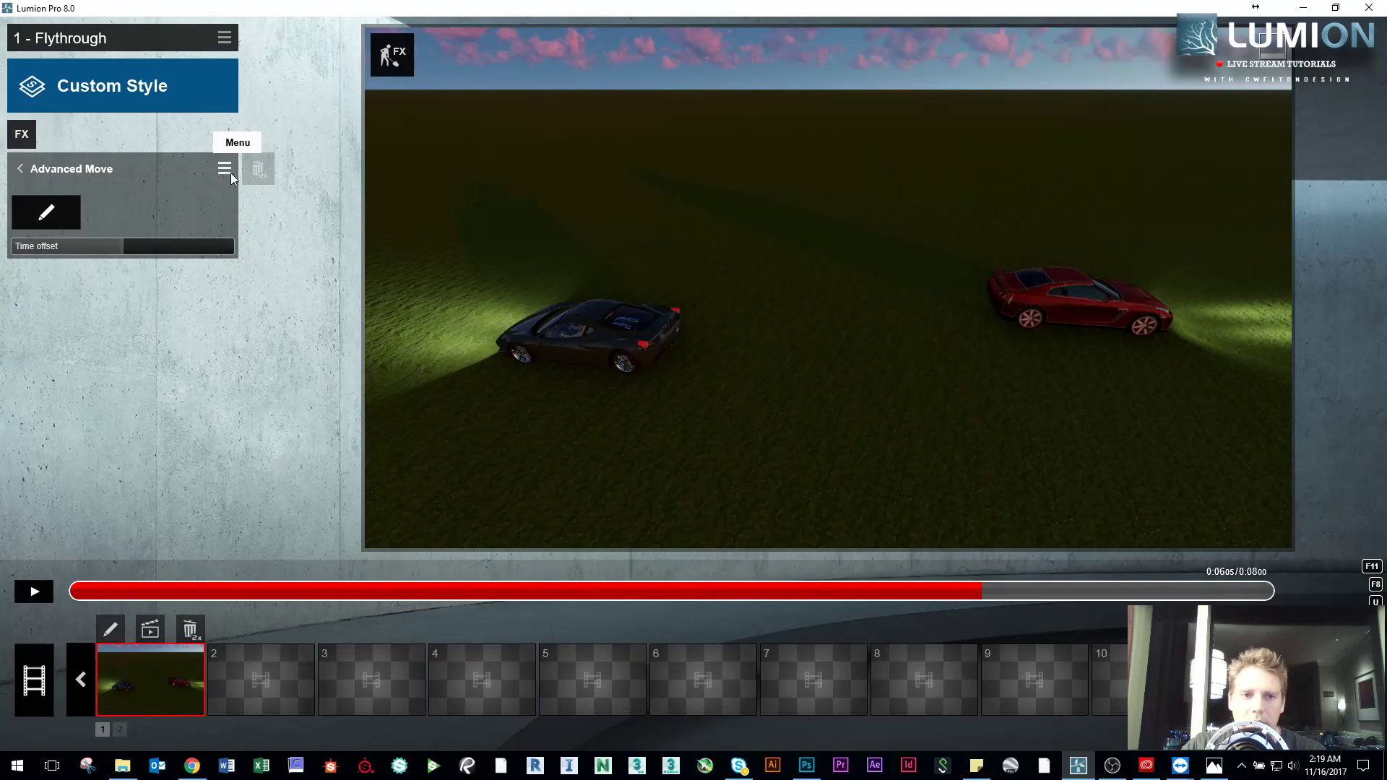
double_click(256, 174)
Step: Add a Mass Move effect and draw a multi-node path running under both cars and looping around the grass behind them
click(22, 134)
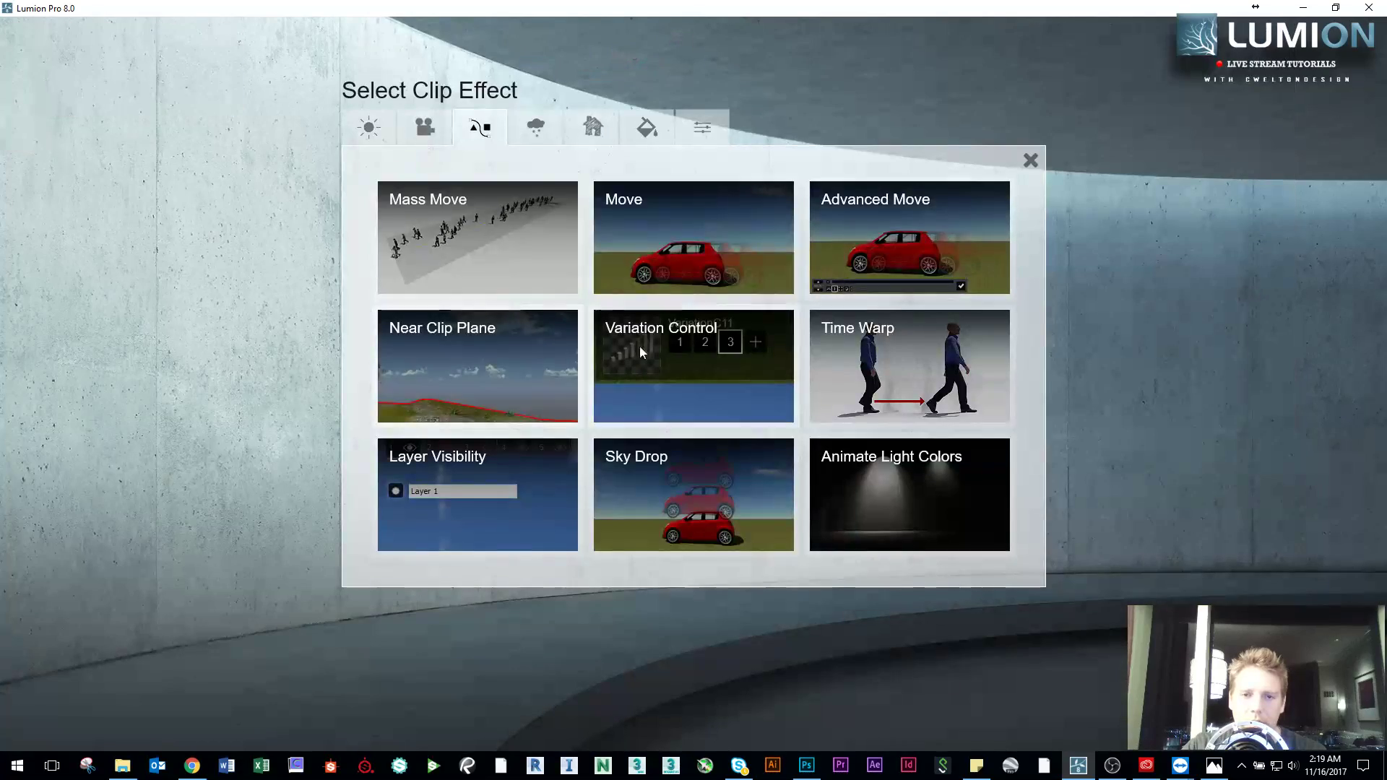
click(436, 206)
click(40, 211)
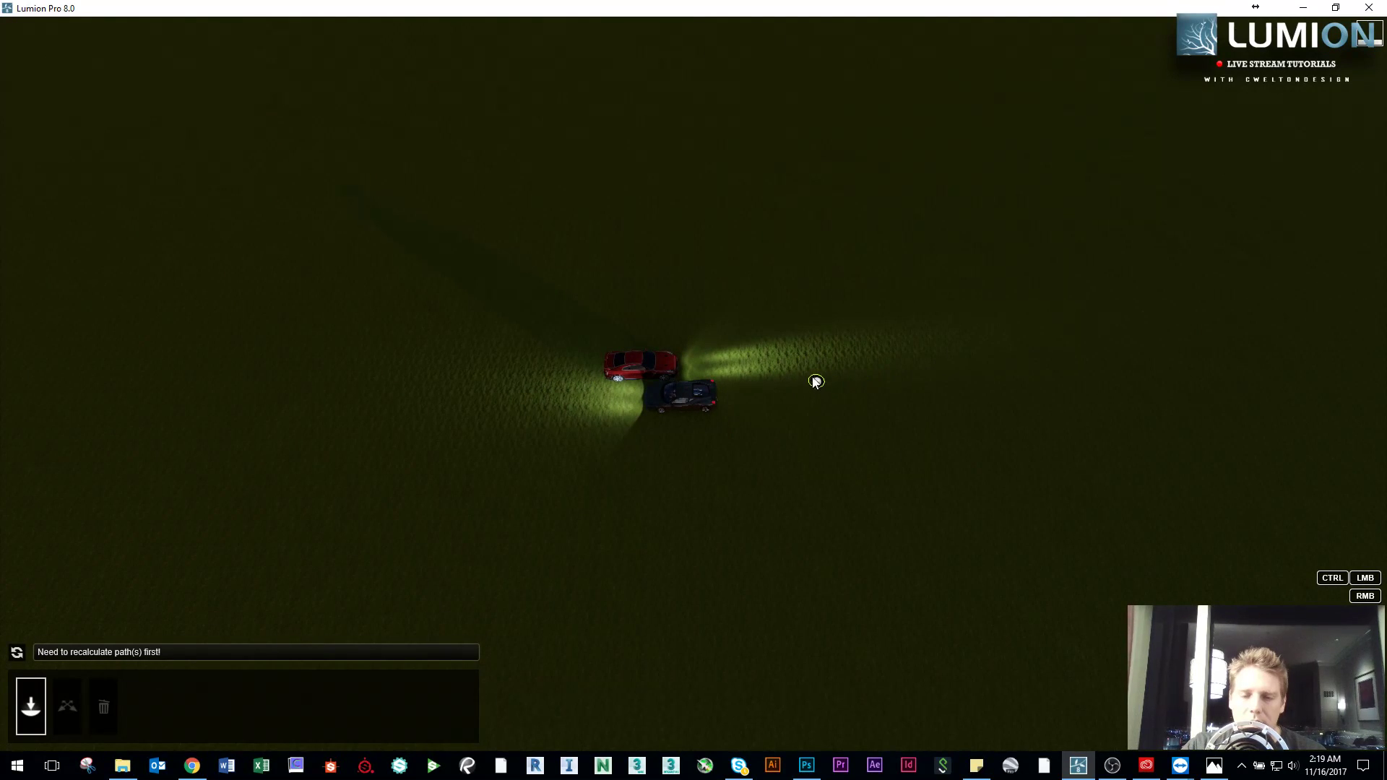
drag(993, 372, 486, 389)
ctrl+click(325, 288)
ctrl+click(321, 135)
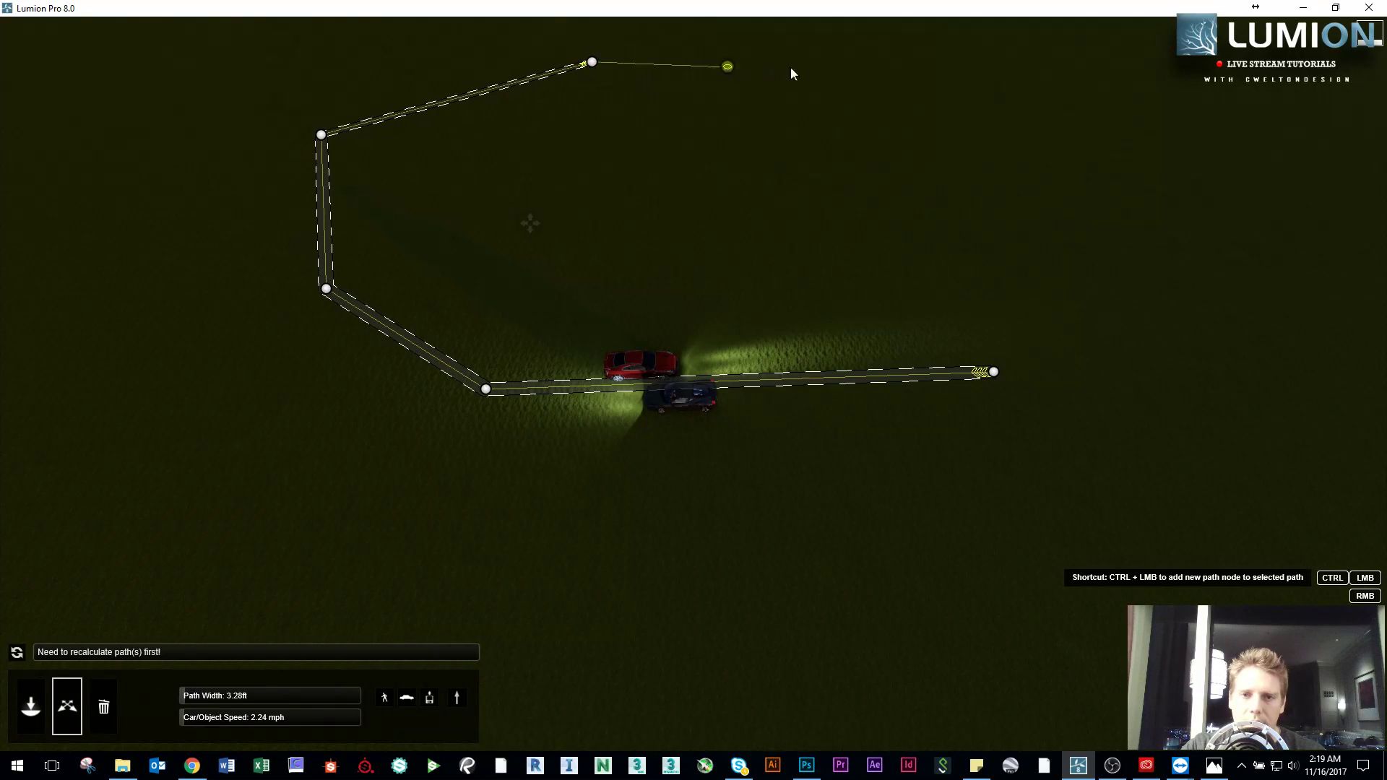
ctrl+click(911, 63)
ctrl+click(1002, 205)
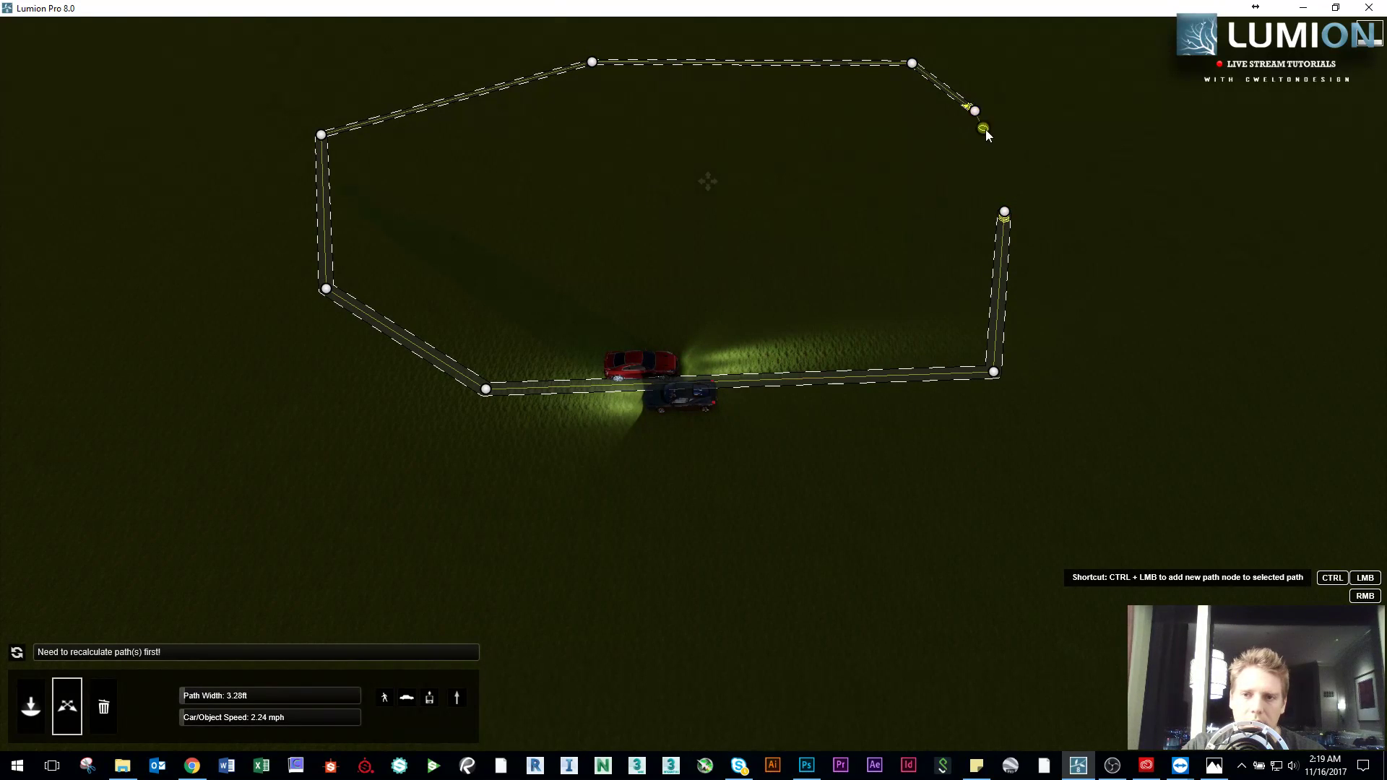
Step: Set the path width to 18.79 ft, recalculate the path and set the car/object speed to 16.54 mph
drag(203, 691, 230, 671)
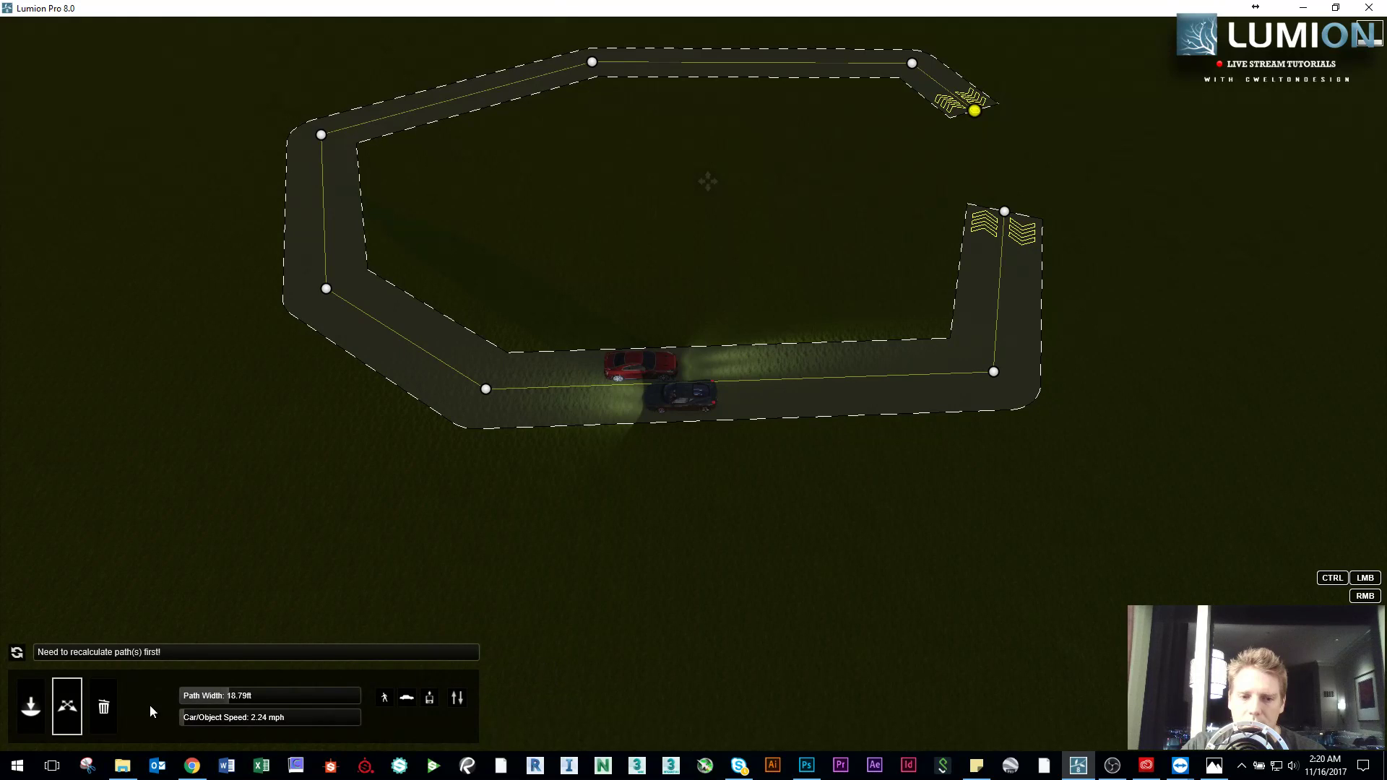
click(16, 653)
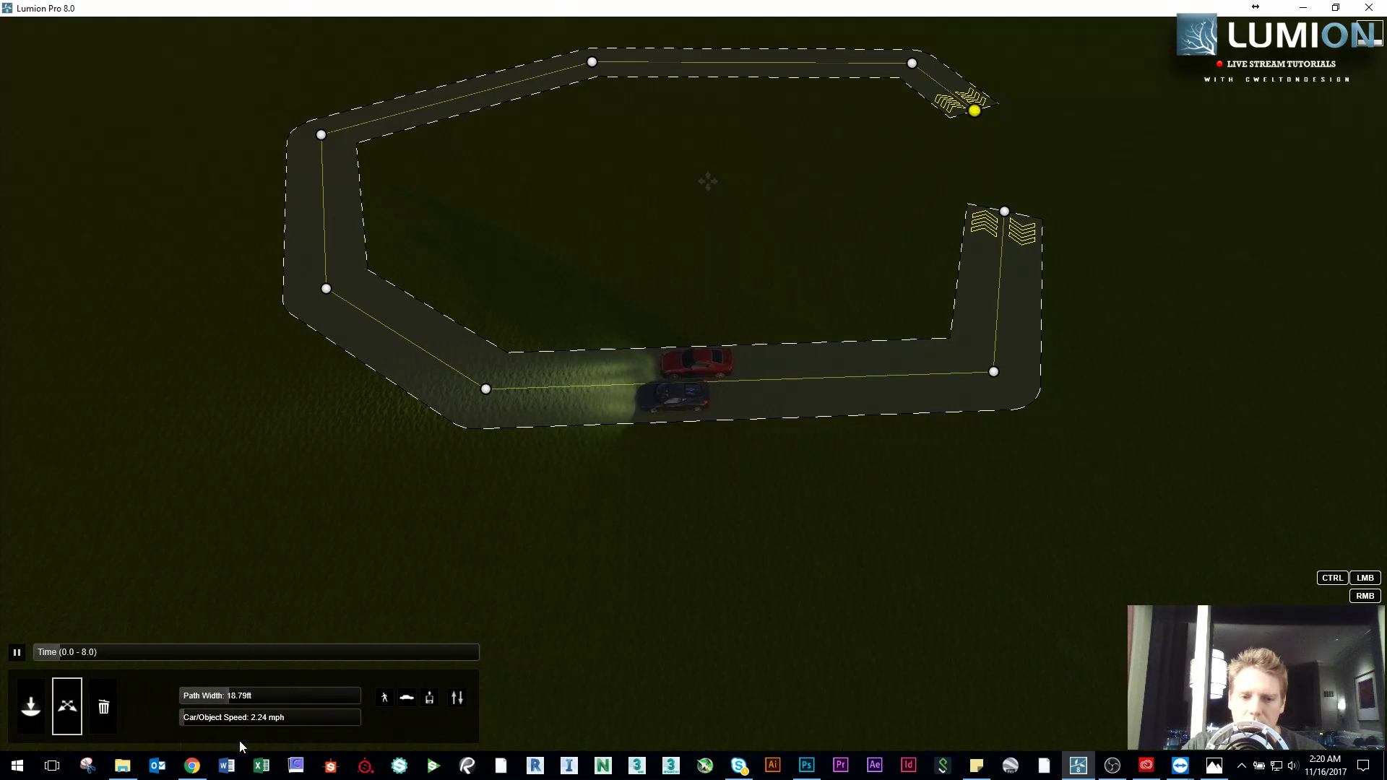
drag(242, 718, 214, 718)
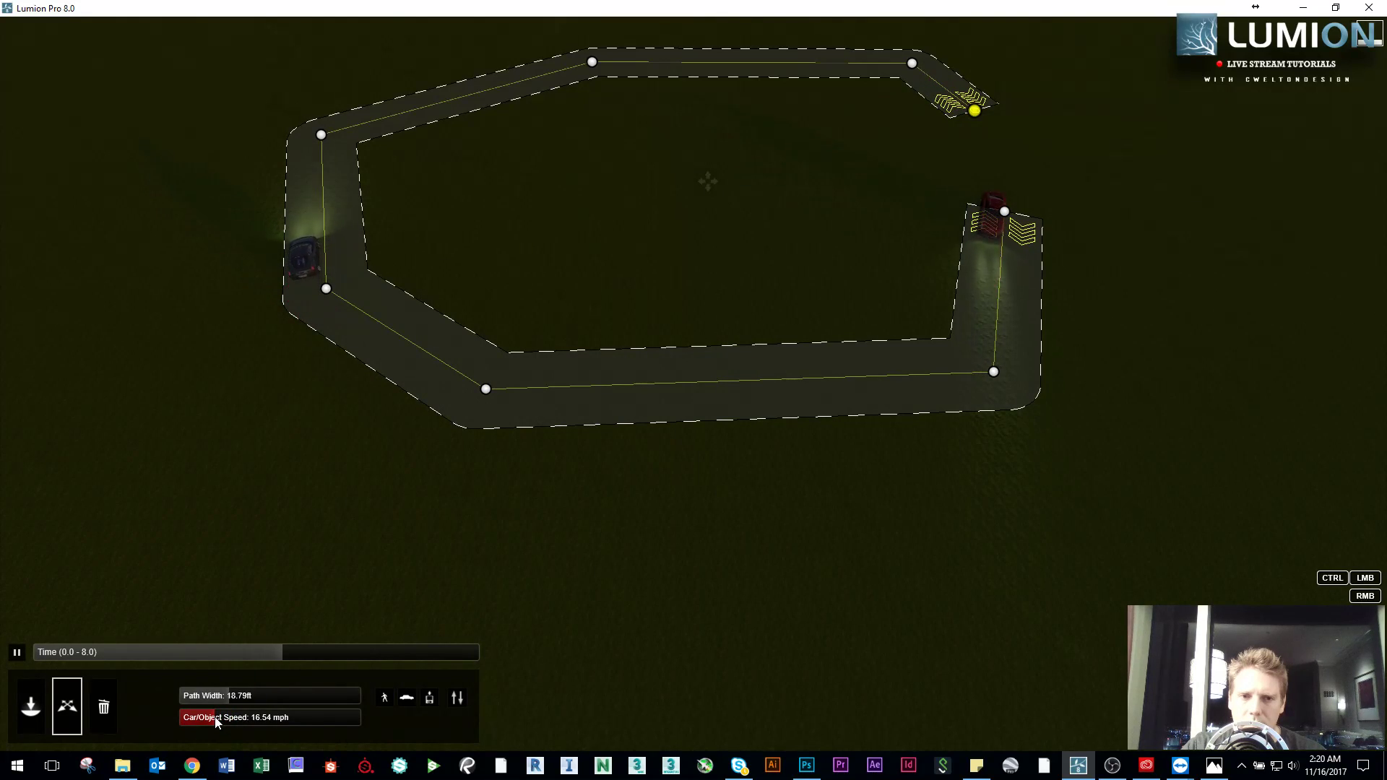
Step: Move one open end node of the path closer to the other end, and leave path editing
right_drag(707, 181, 650, 643)
key(w)
right_drag(694, 390, 755, 466)
key(s)
key(s)
right_drag(754, 304, 843, 511)
drag(806, 498, 924, 415)
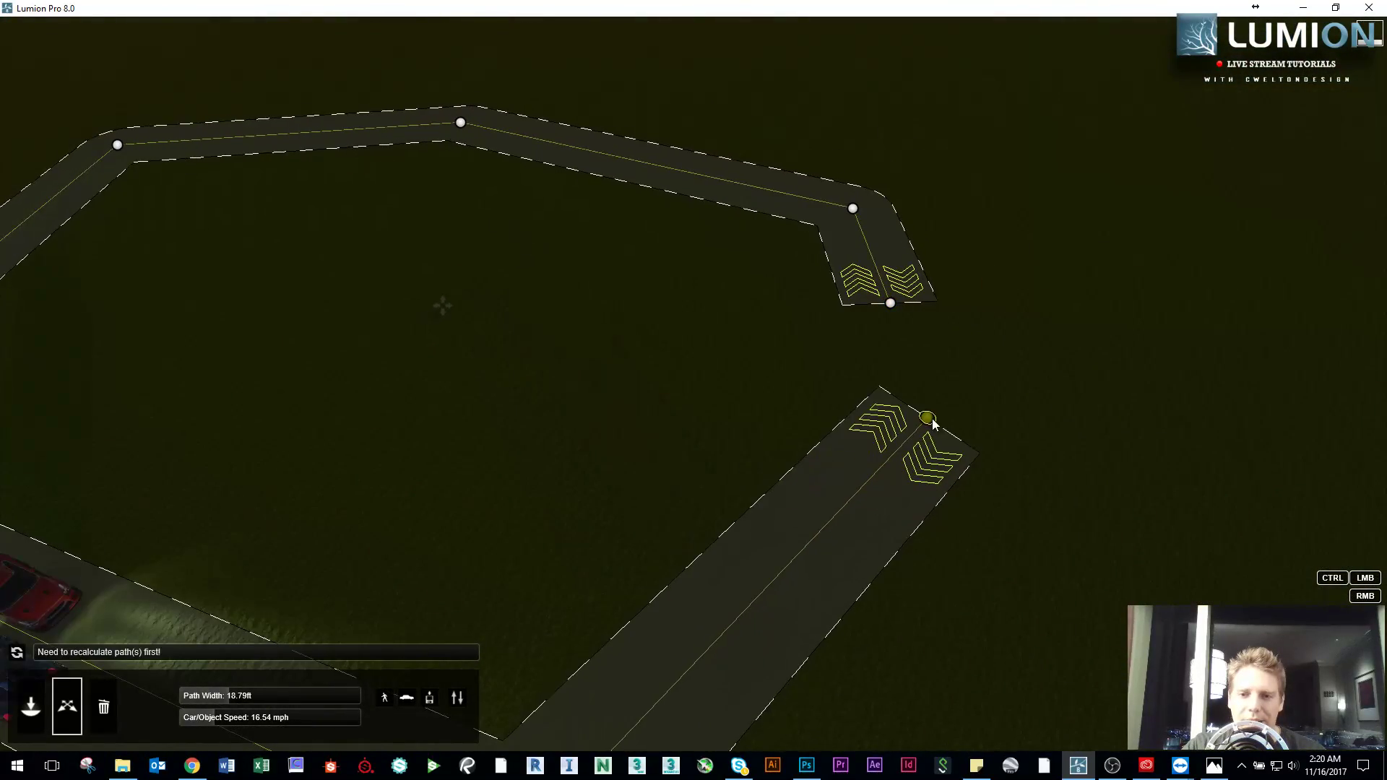
scroll(835, 538, down, 2)
right_drag(835, 539, 1012, 626)
key(w)
key(Escape)
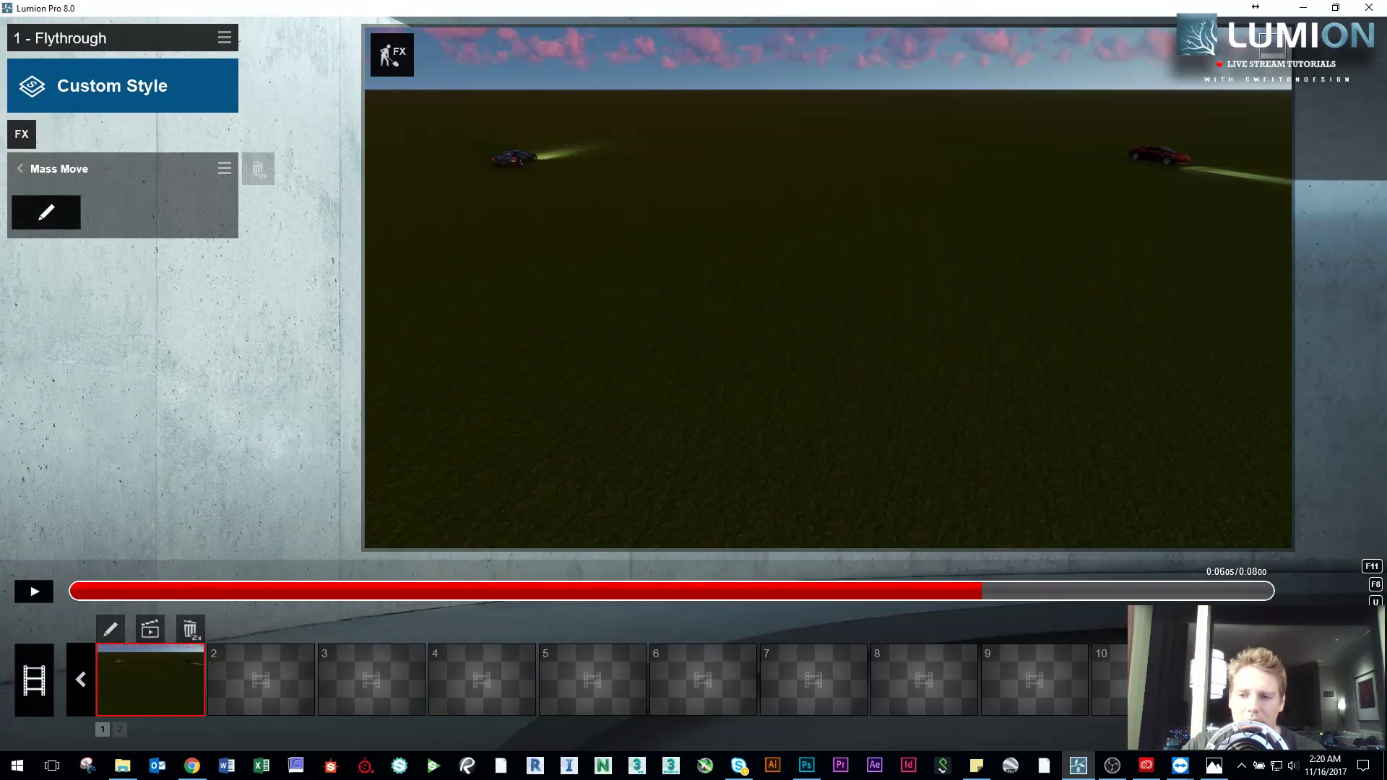
Step: Delete the red car group from the scene, and return to the clip to play it
click(1372, 611)
click(414, 708)
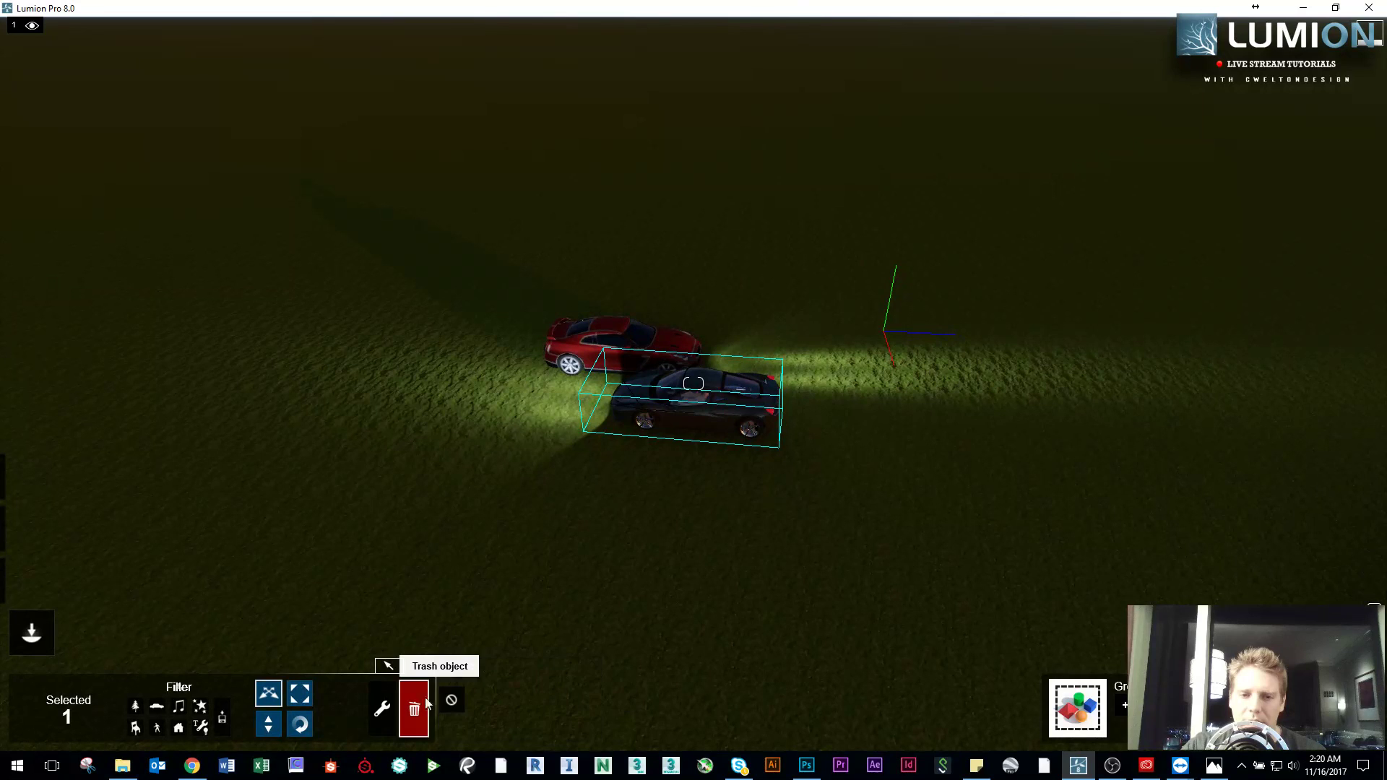
click(671, 368)
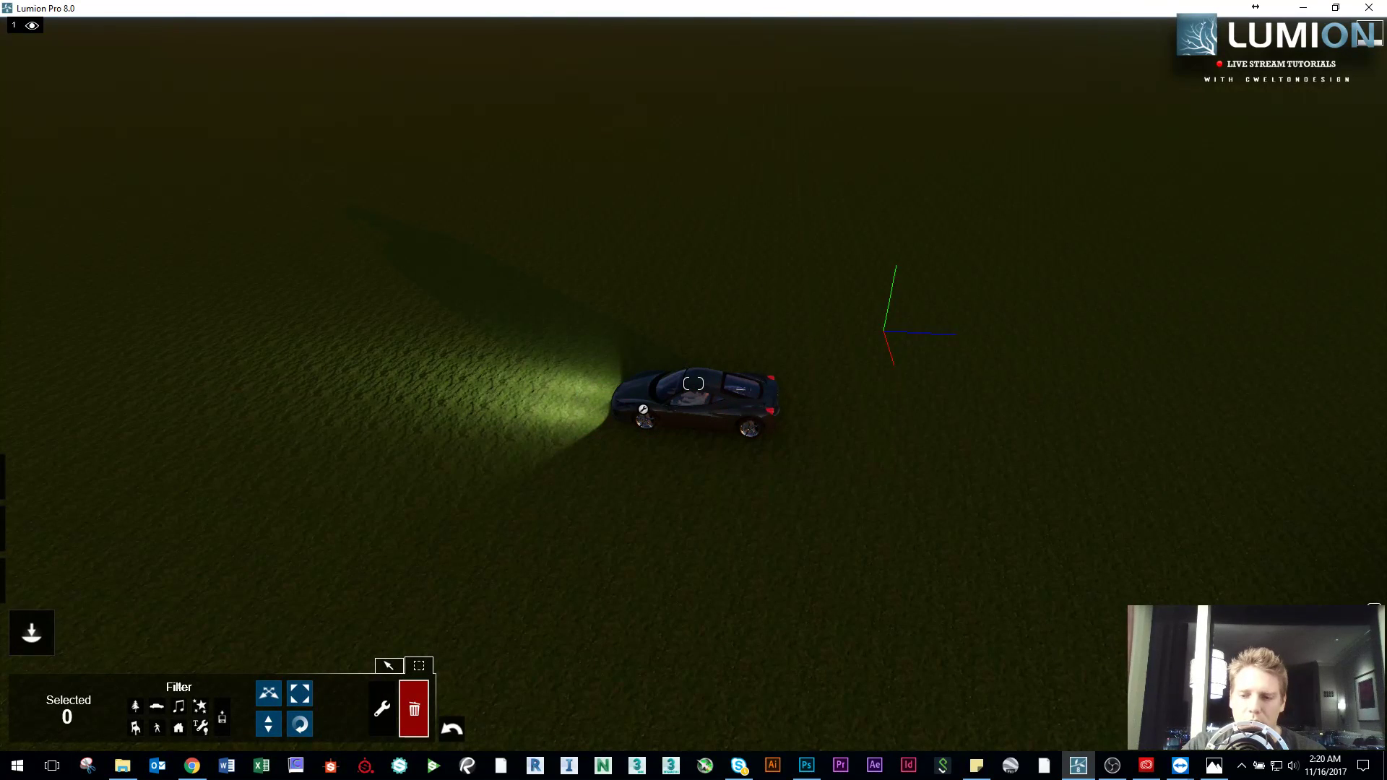
key(Return)
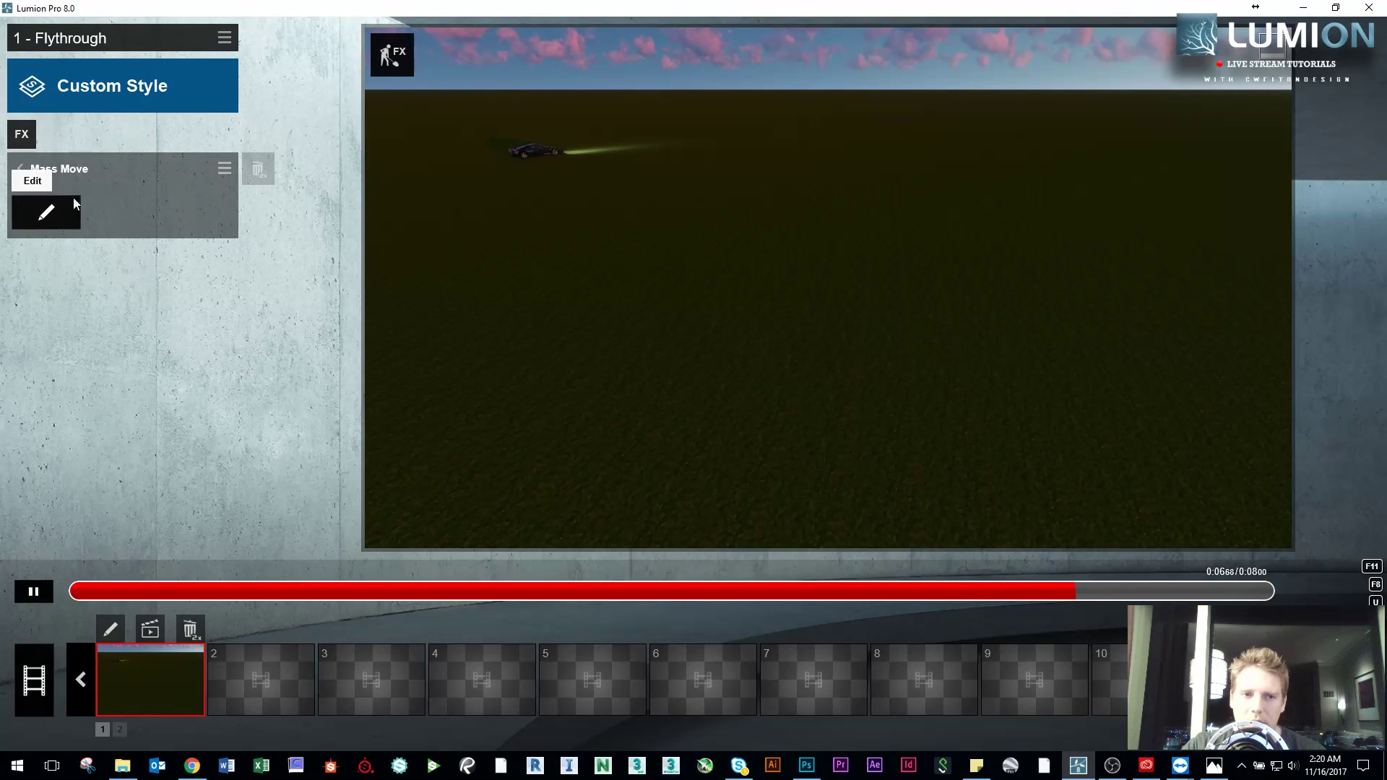
Step: Set the Mass Move path's object speed to 57.49 mph and smooth two consecutive corner nodes, the second to 62%
click(46, 212)
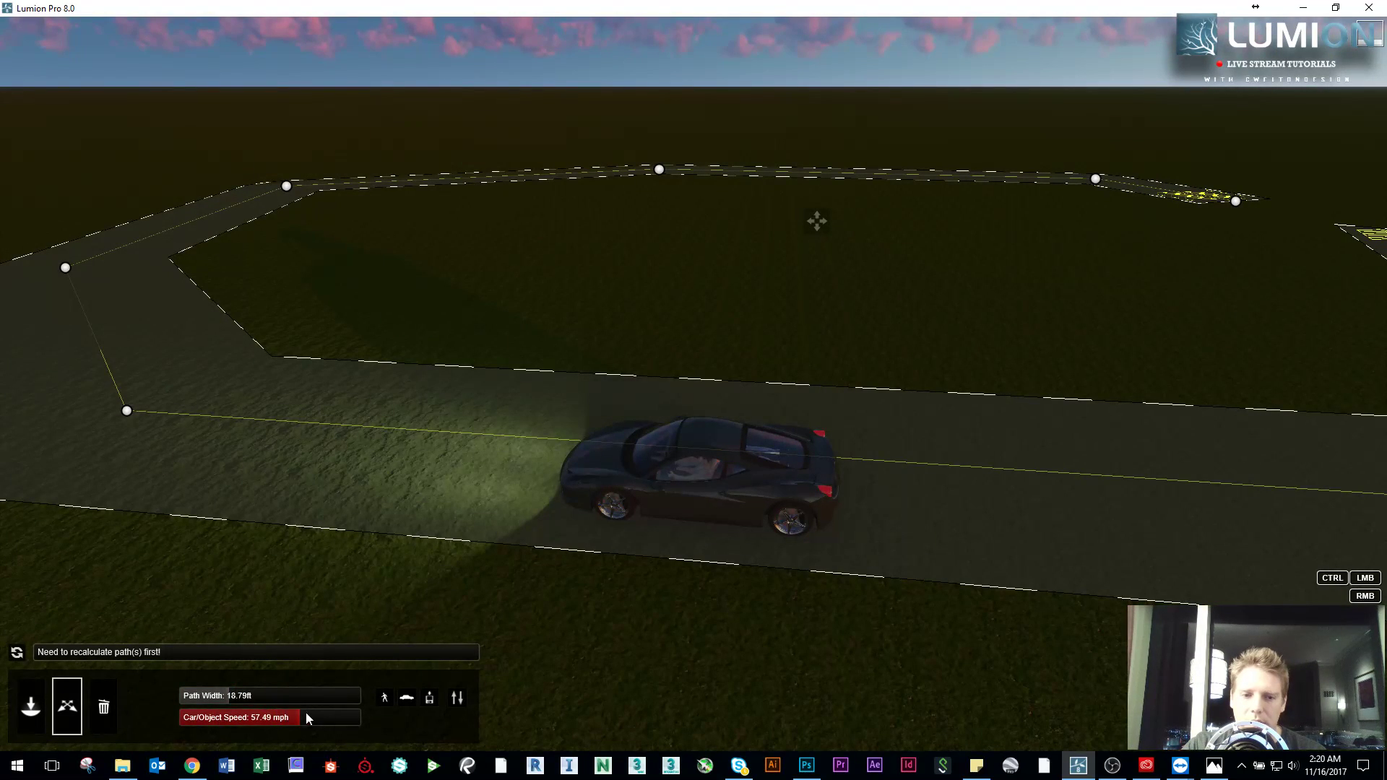
click(17, 652)
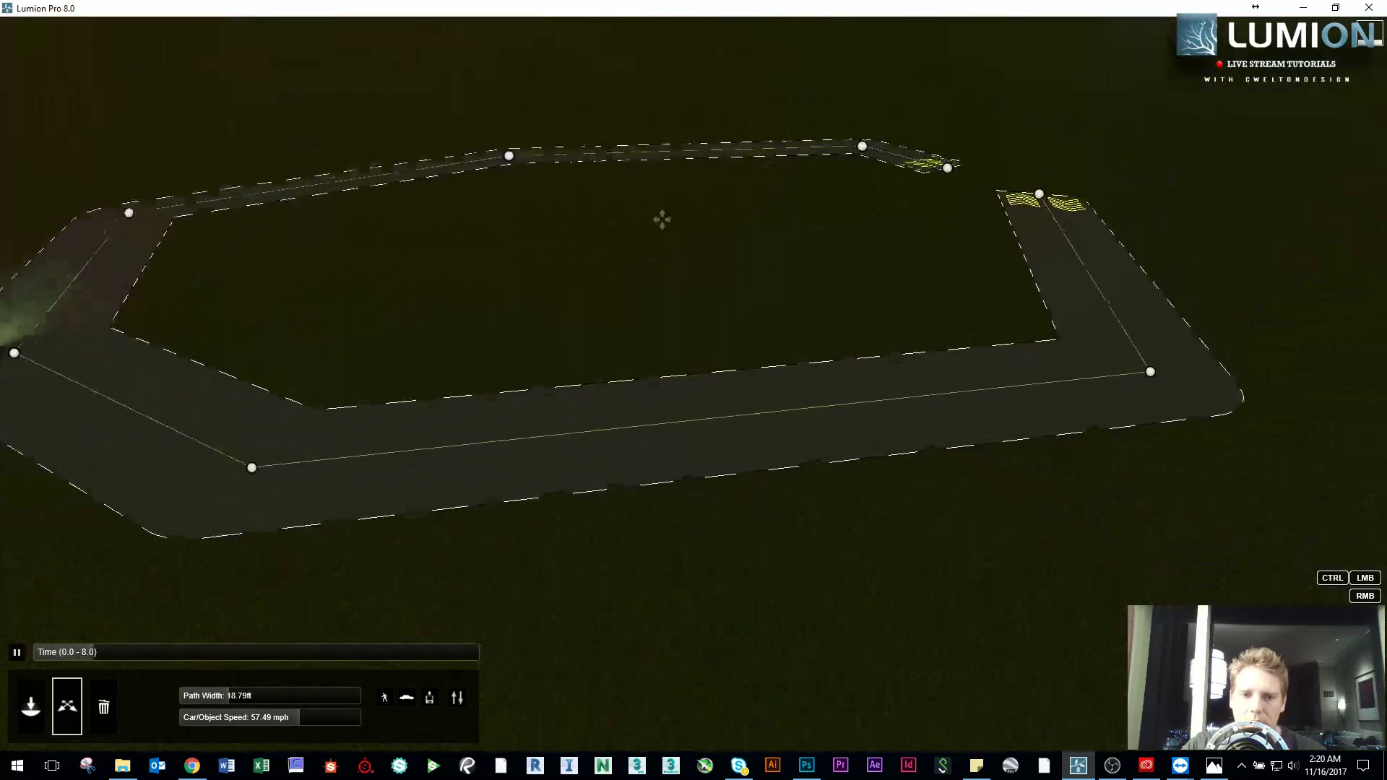
scroll(693, 390, down, 3)
click(418, 460)
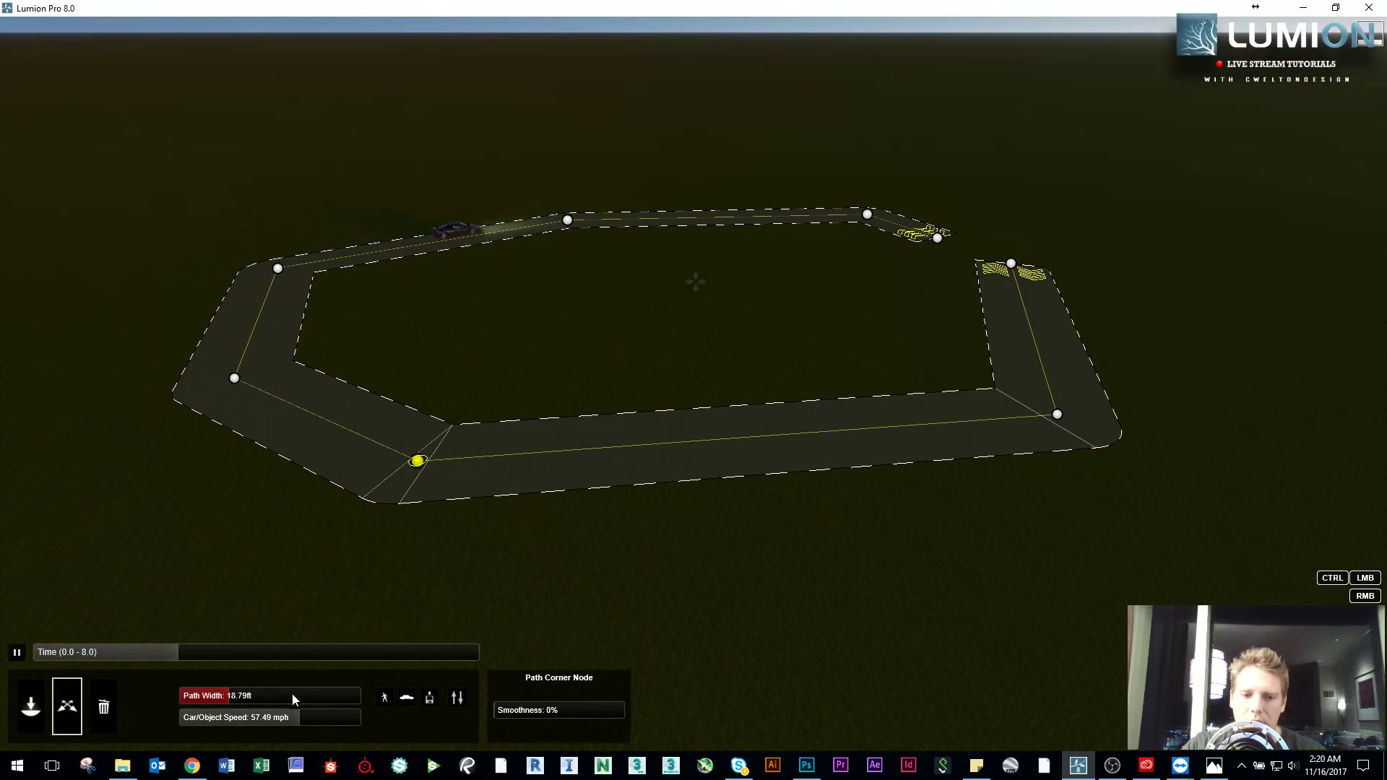
drag(536, 712, 561, 712)
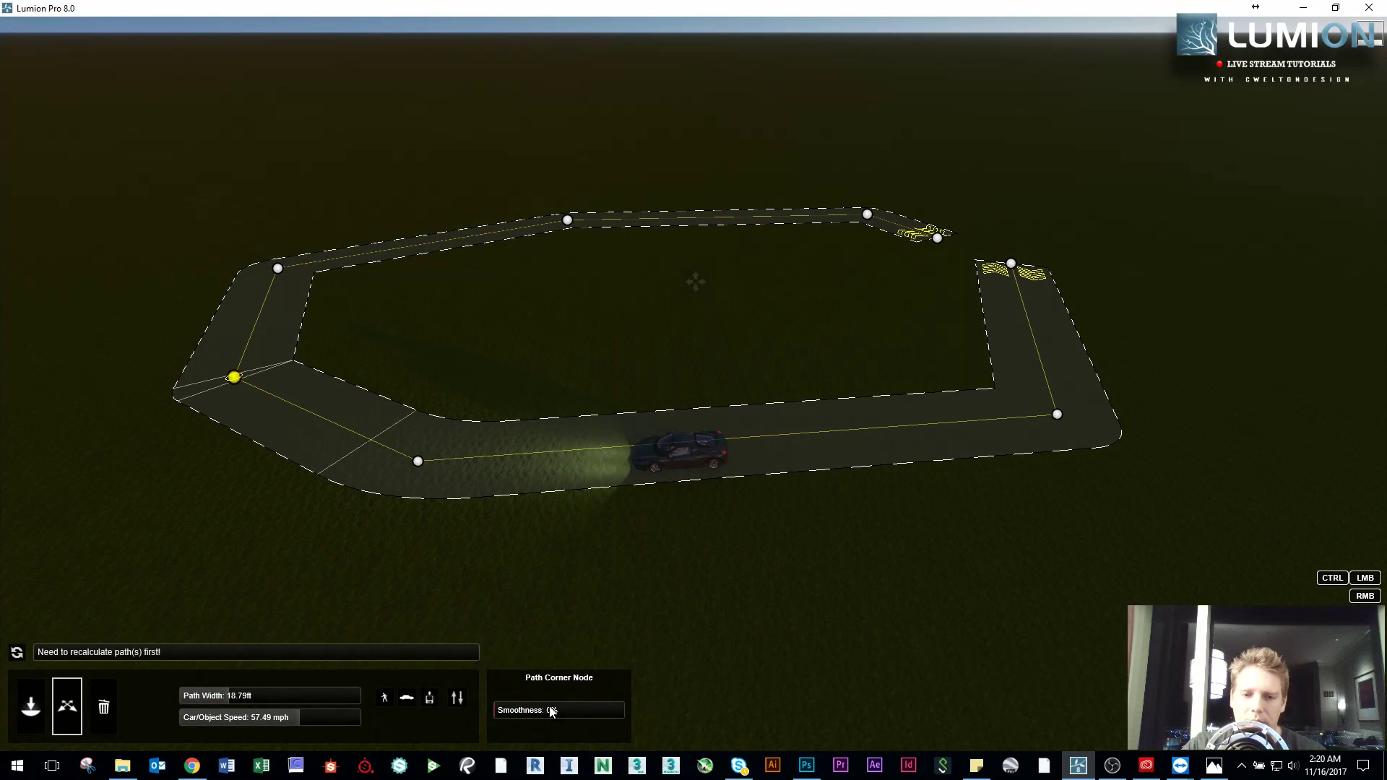
click(18, 653)
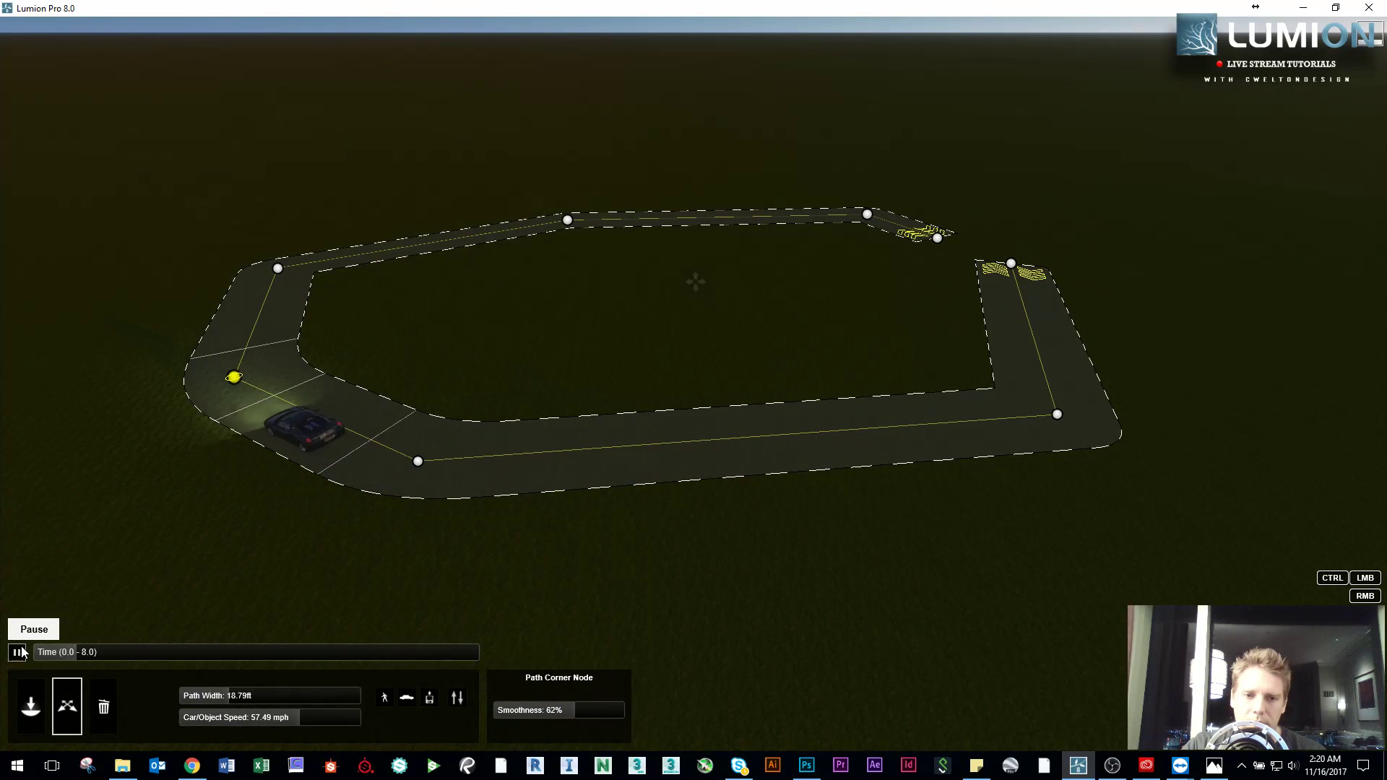
click(1351, 722)
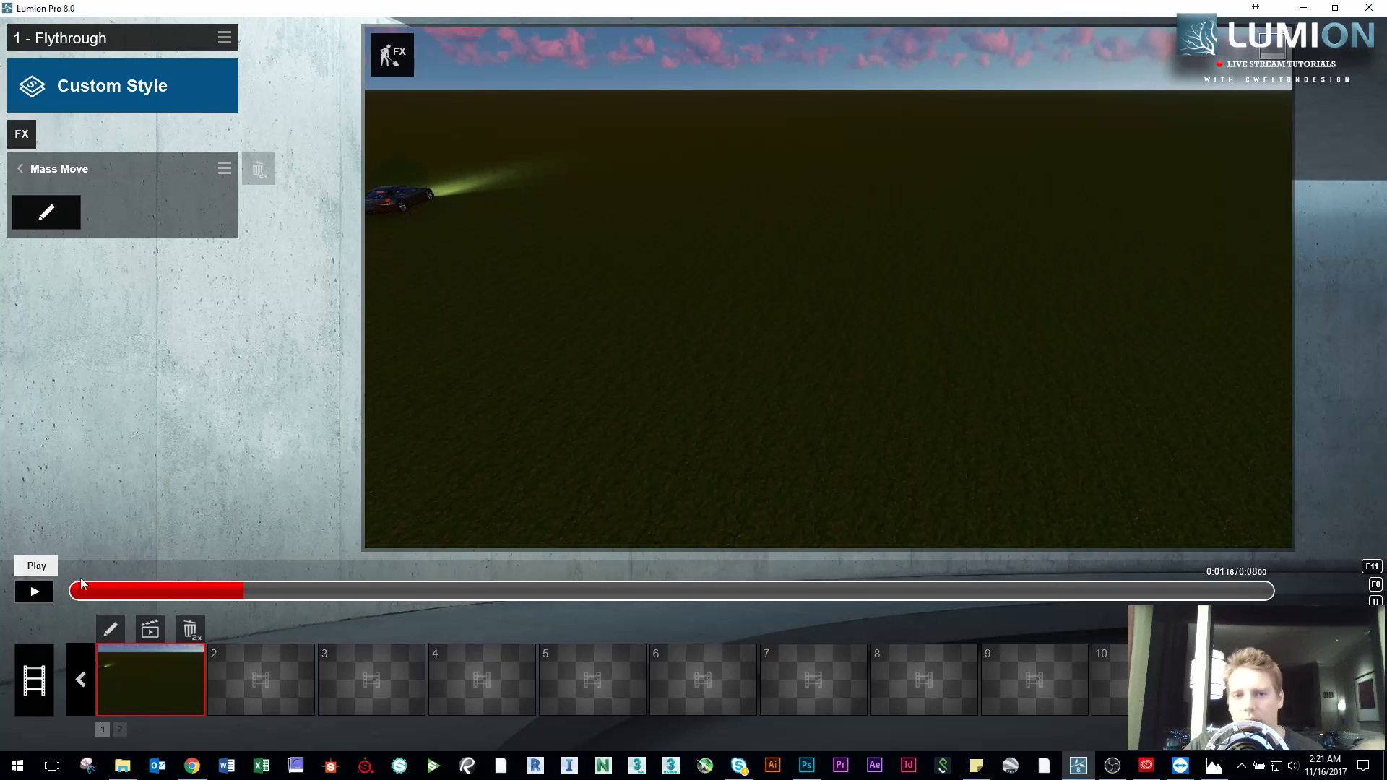
Step: Place a standing woman in a dark suit from the character library on the grass in the dark car's headlight beam
scroll(620, 475, up, 3)
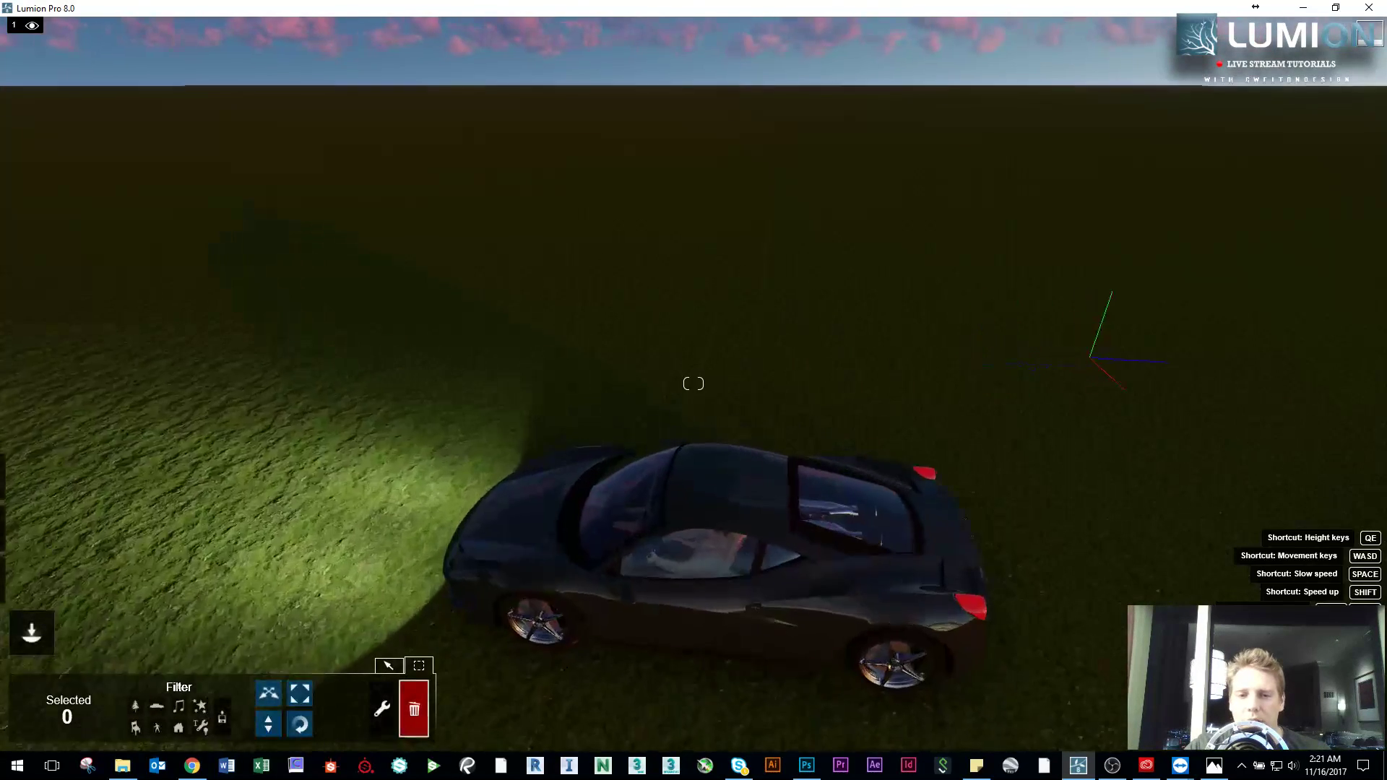
scroll(666, 483, down, 5)
click(387, 668)
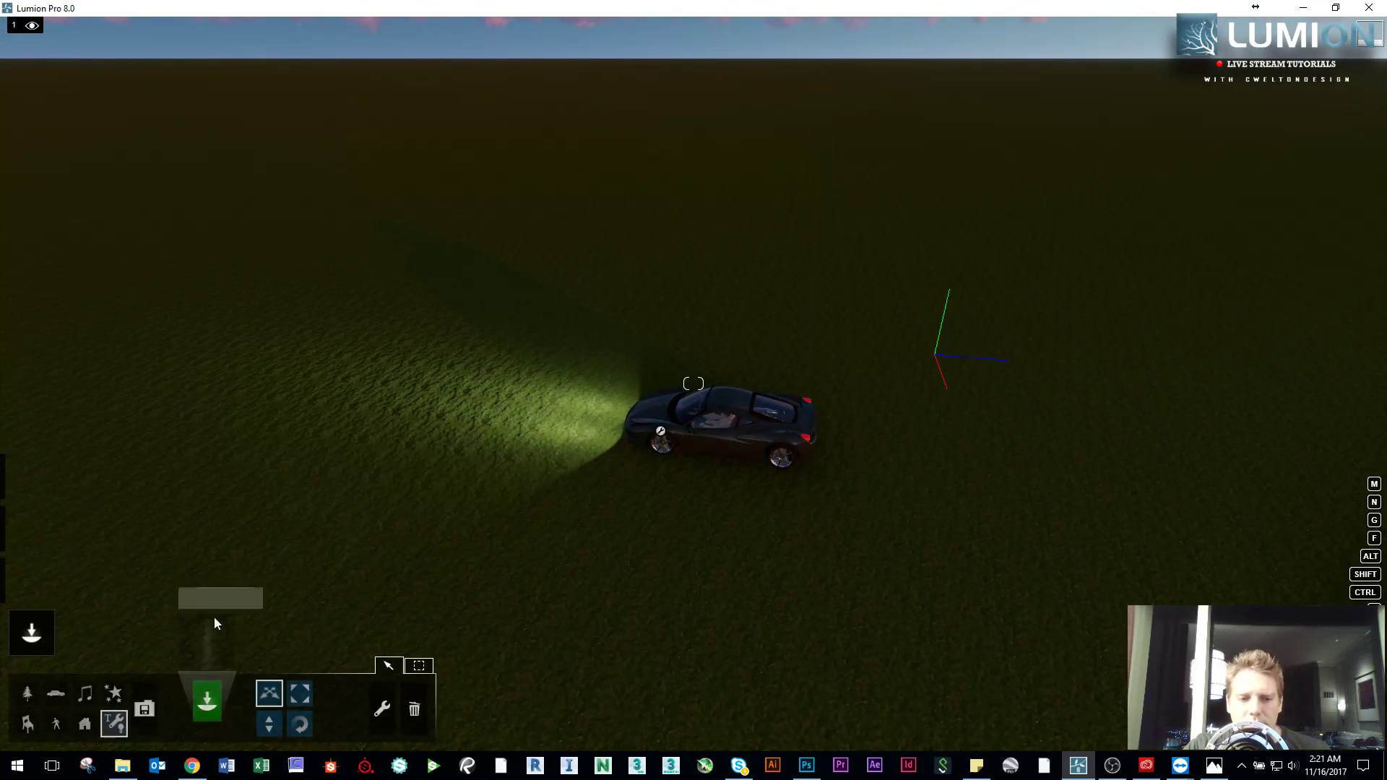
click(57, 723)
click(231, 639)
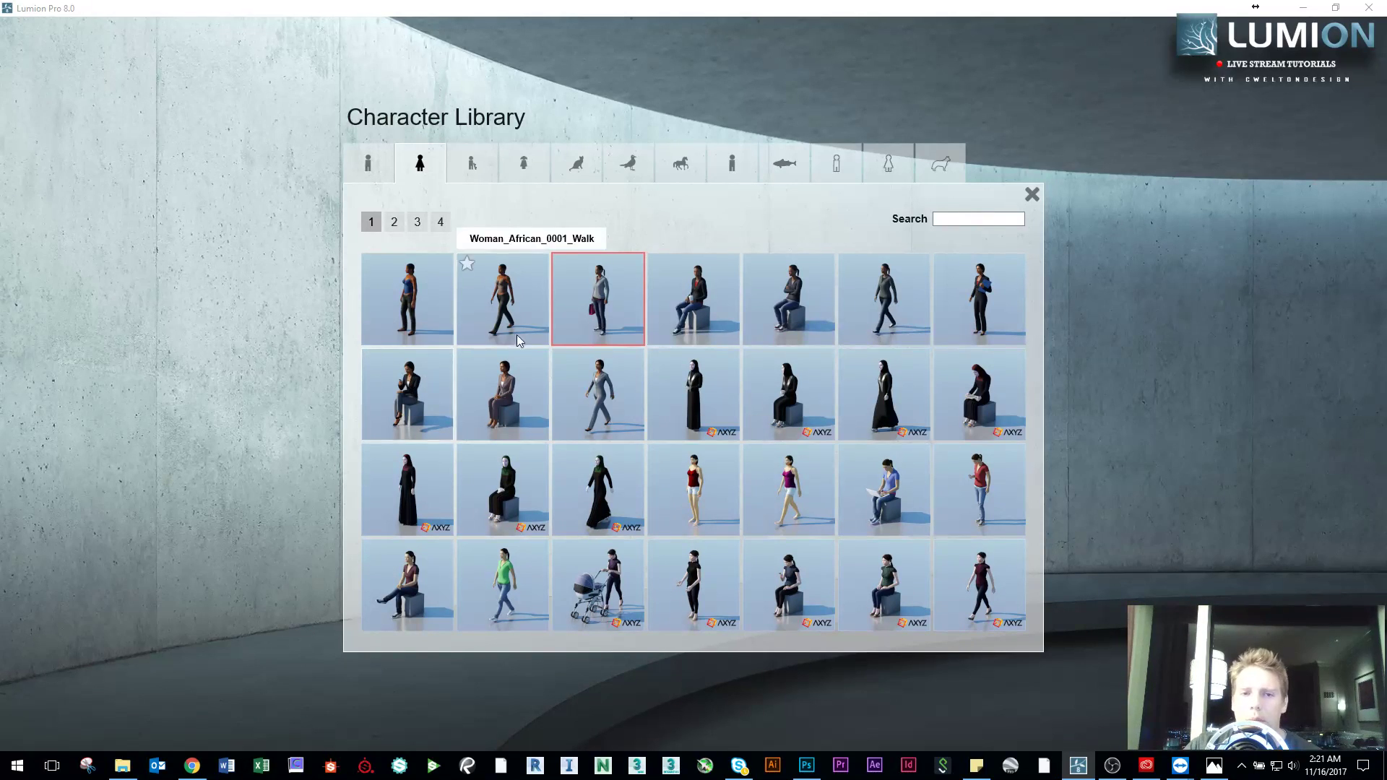
click(954, 319)
click(380, 440)
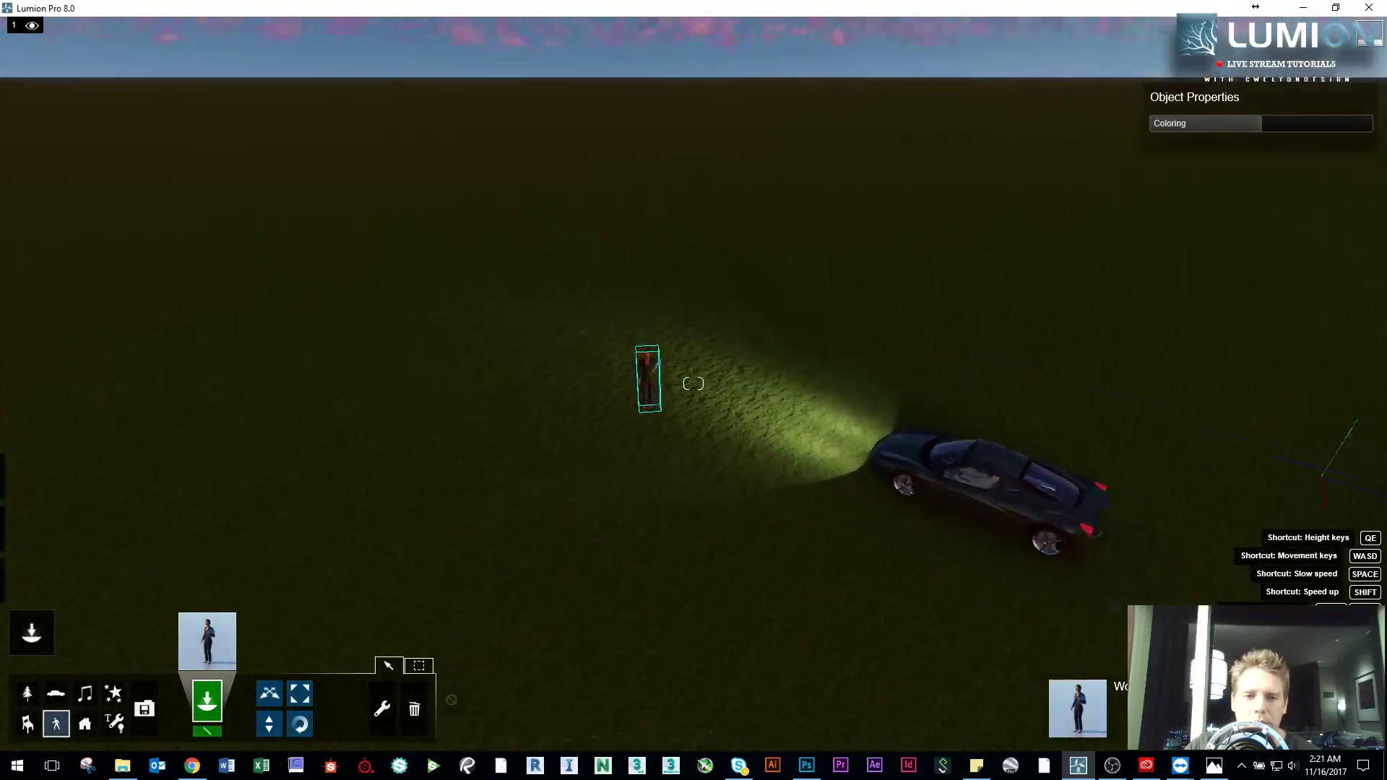
Step: Place Woman_Asian_0003_Idle and a woman in a red shirt looking at a phone beside the first woman
click(206, 641)
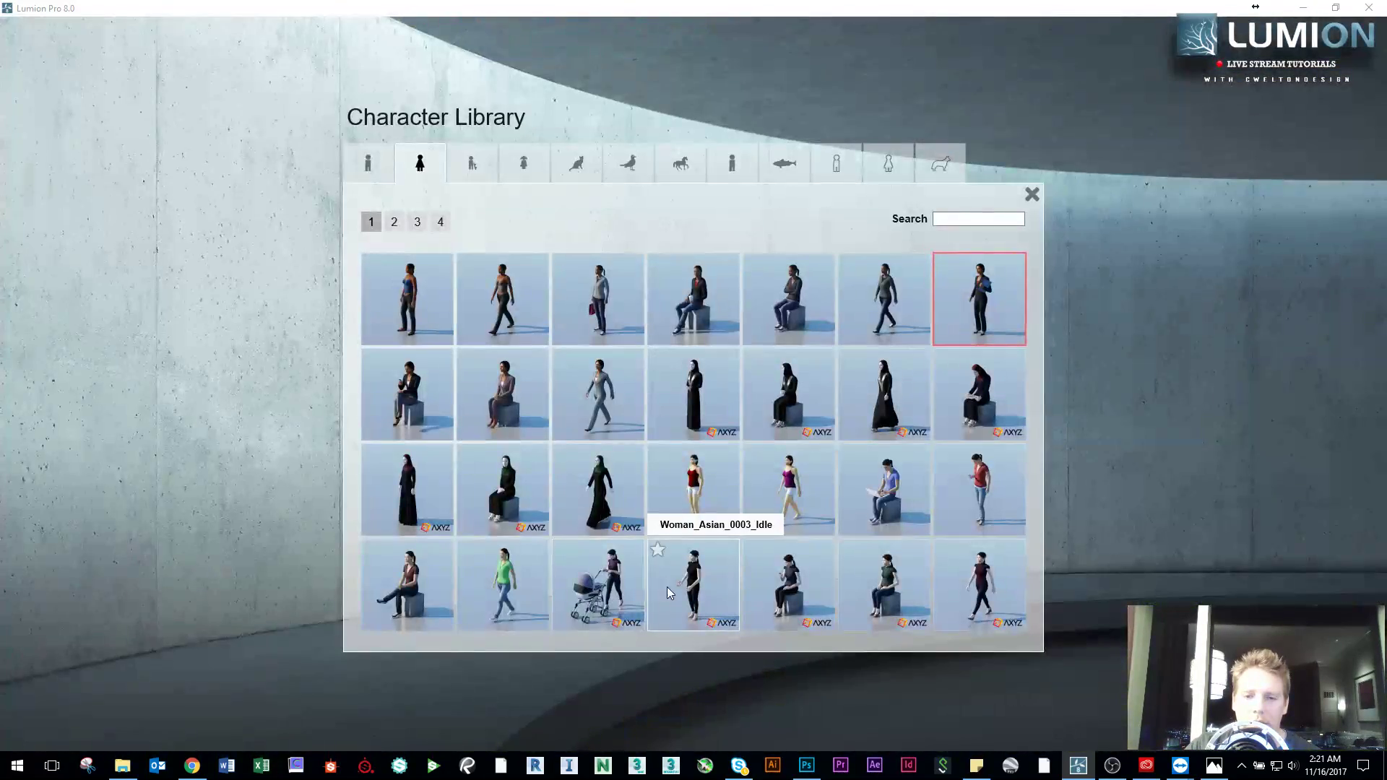
click(670, 507)
click(667, 497)
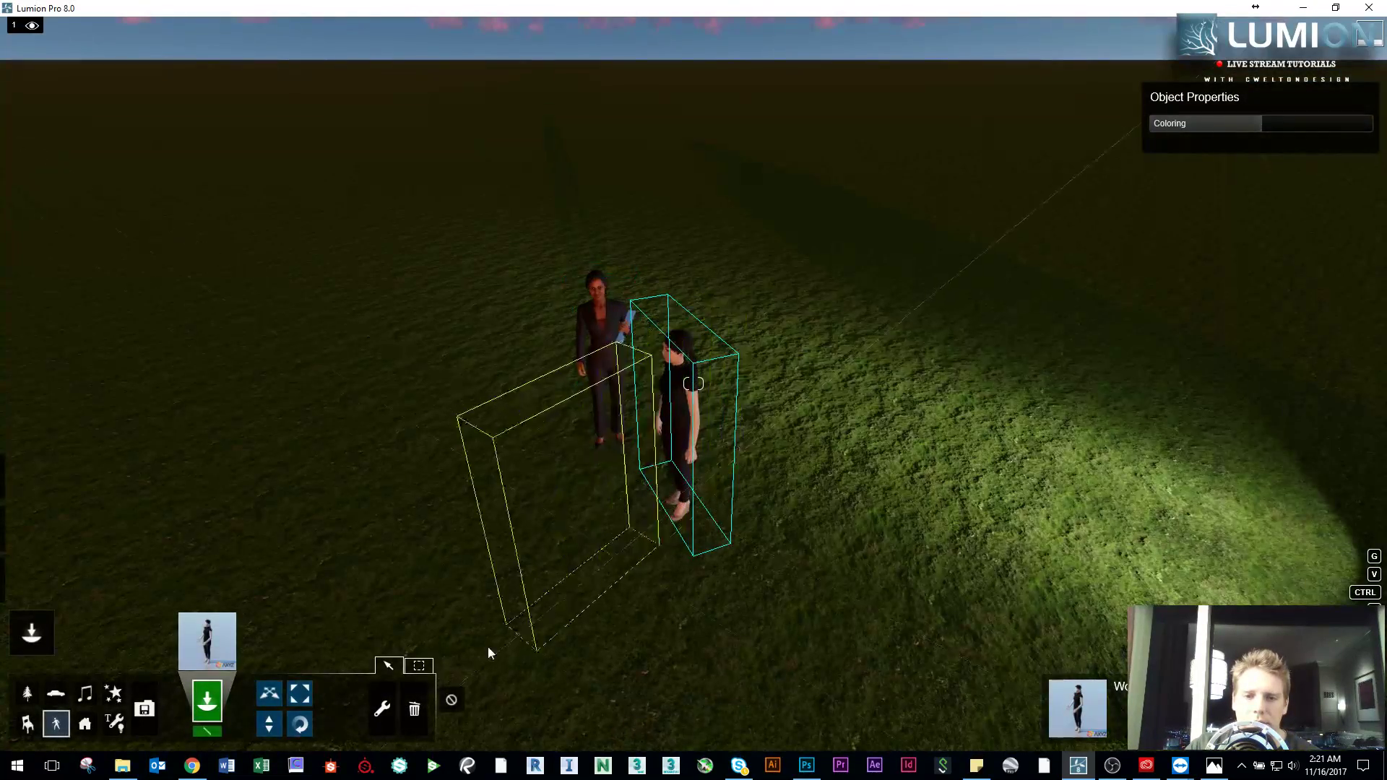
click(221, 646)
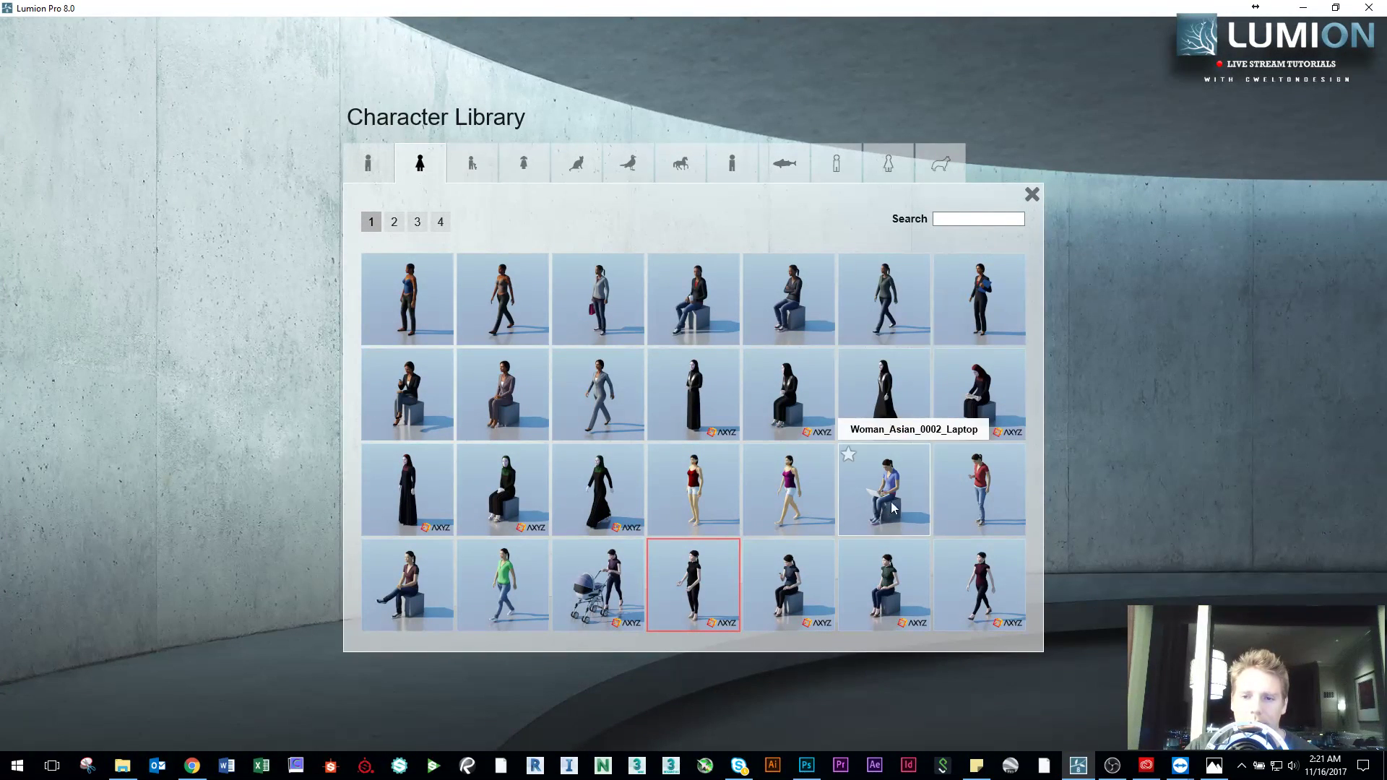
click(964, 482)
click(569, 513)
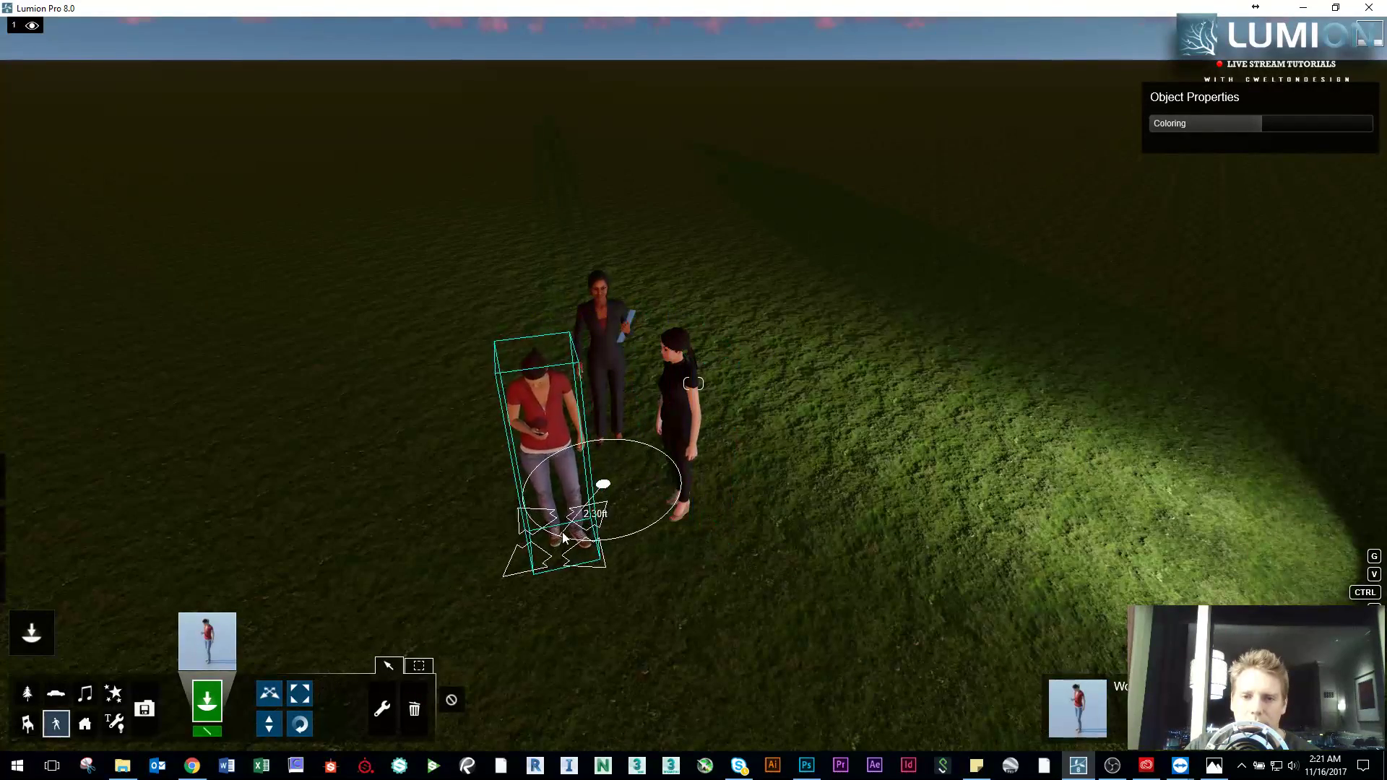
Step: Place a slatted wooden bench with armrests from the outdoor library on the grass beside the three women
click(84, 723)
click(205, 653)
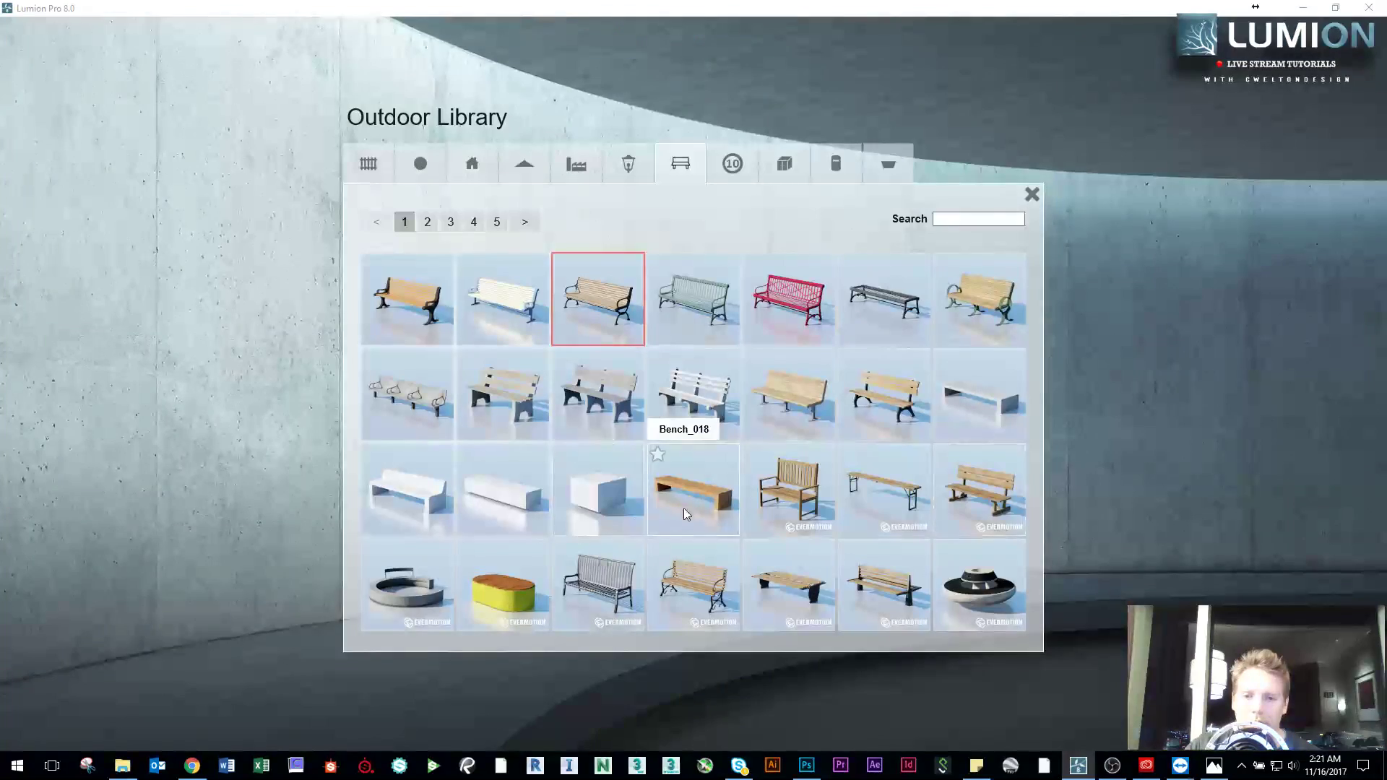
click(787, 494)
click(798, 583)
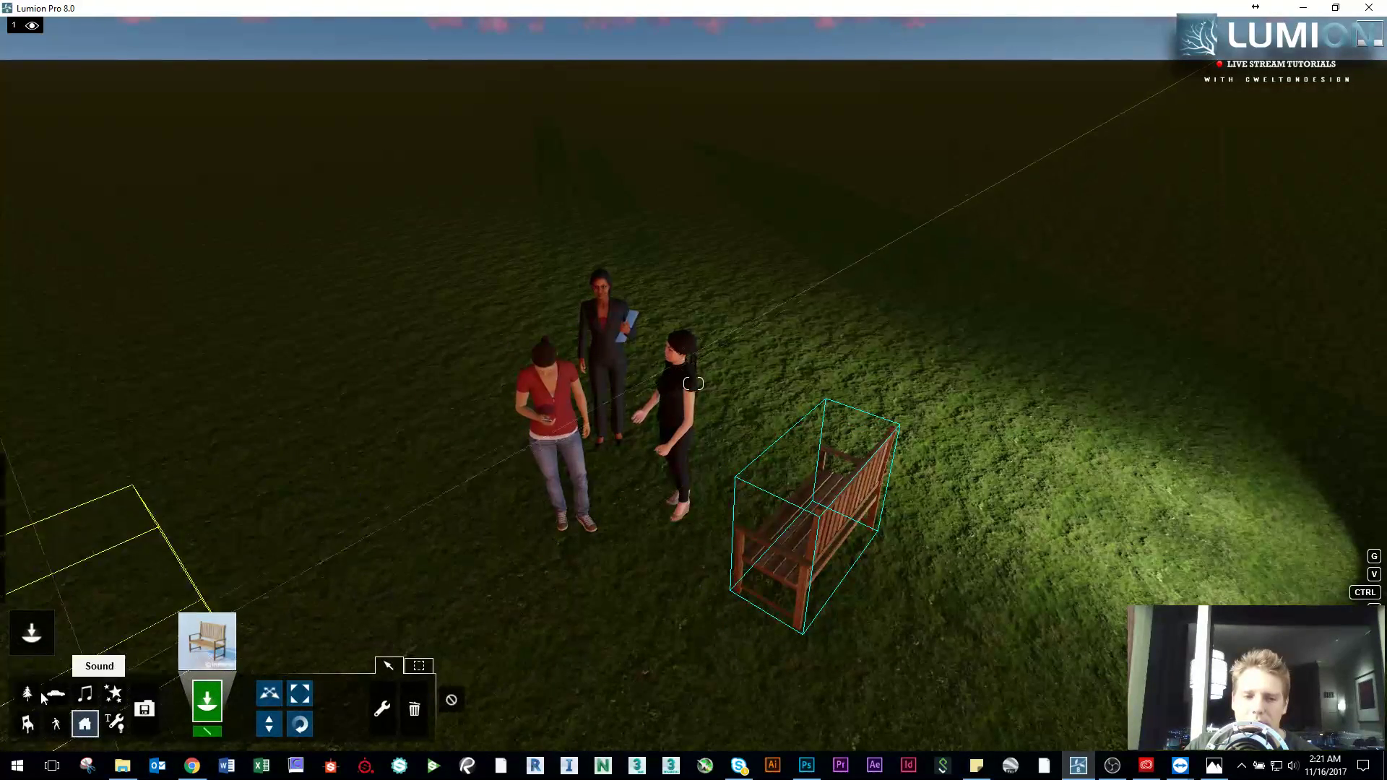
Step: Place the seated woman in a blue shirt with a laptop from the character library on the wooden bench
click(55, 723)
click(204, 651)
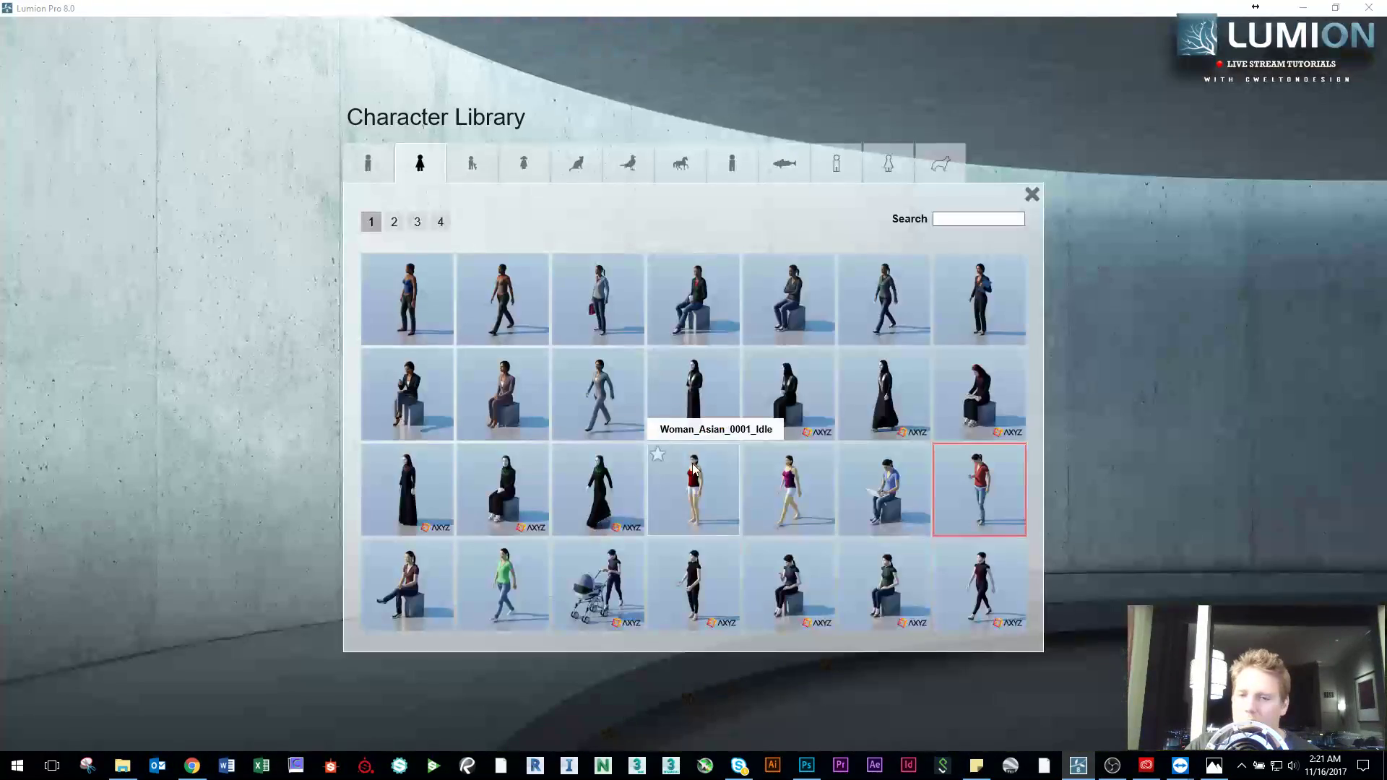
click(791, 481)
click(789, 510)
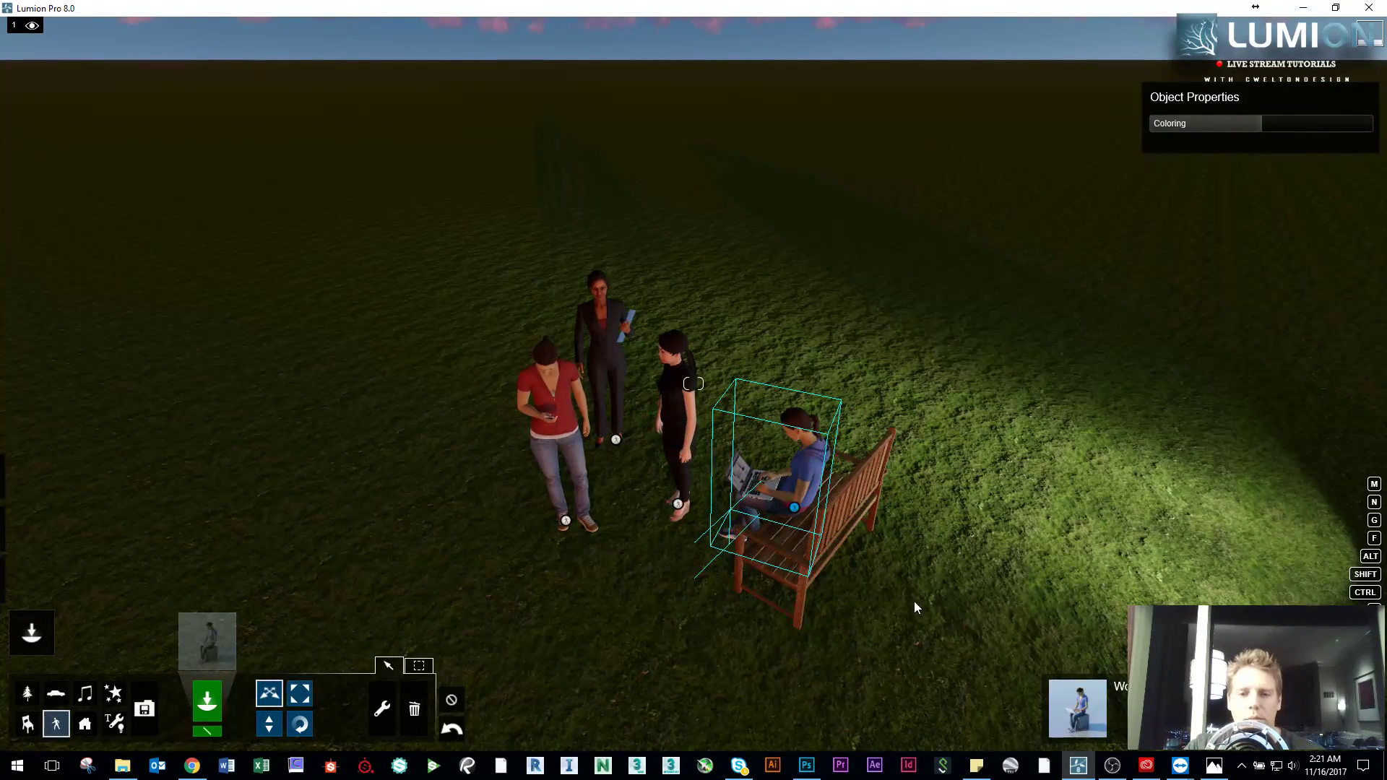
Step: Group the four women with the bench and shift the whole group slightly across the grass
ctrl+drag(916, 606, 505, 323)
click(423, 667)
ctrl+drag(942, 614, 402, 272)
click(340, 709)
click(266, 695)
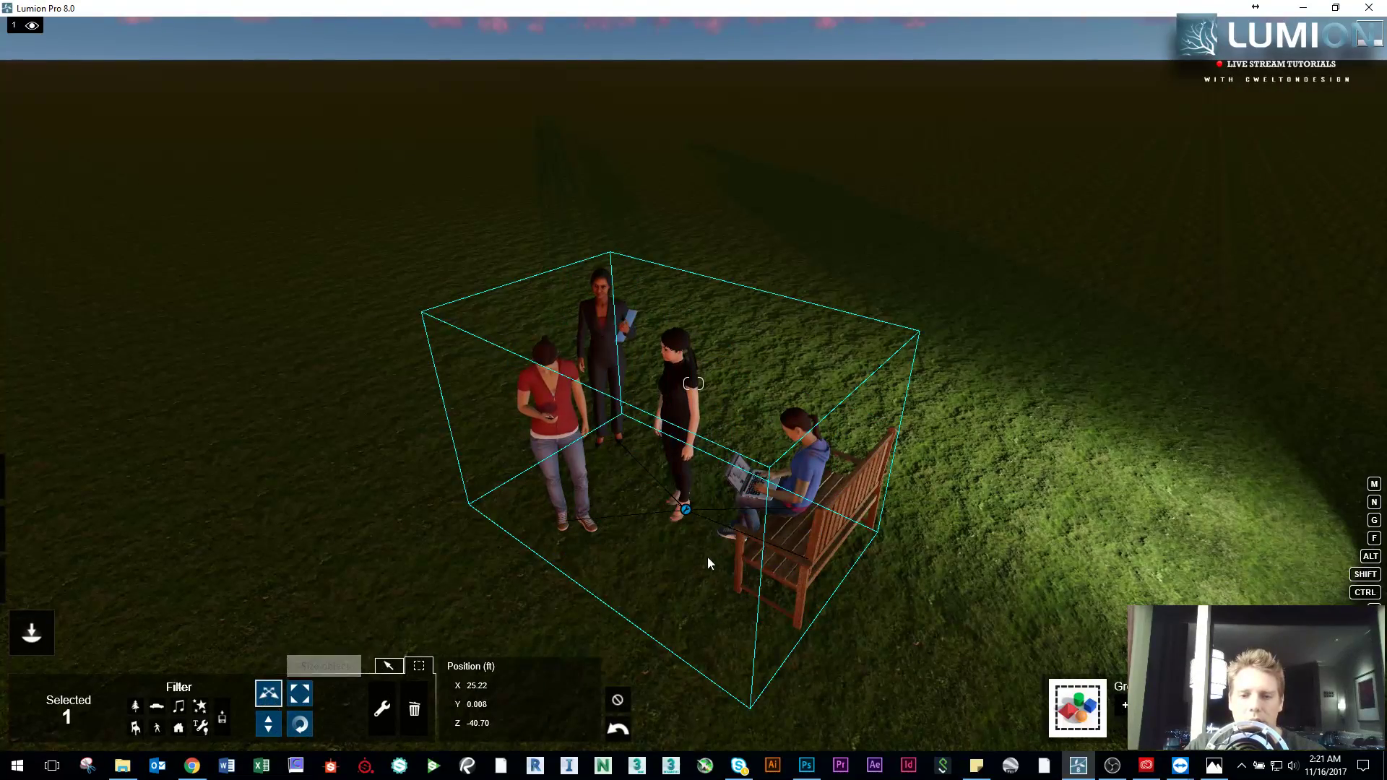
drag(690, 531, 777, 505)
ctrl+click(661, 540)
Step: Examine the grouped women and bench in the dark car's headlight beam from close up and farther away
key(w)
right_drag(662, 540, 661, 463)
key(s)
scroll(658, 549, down, 5)
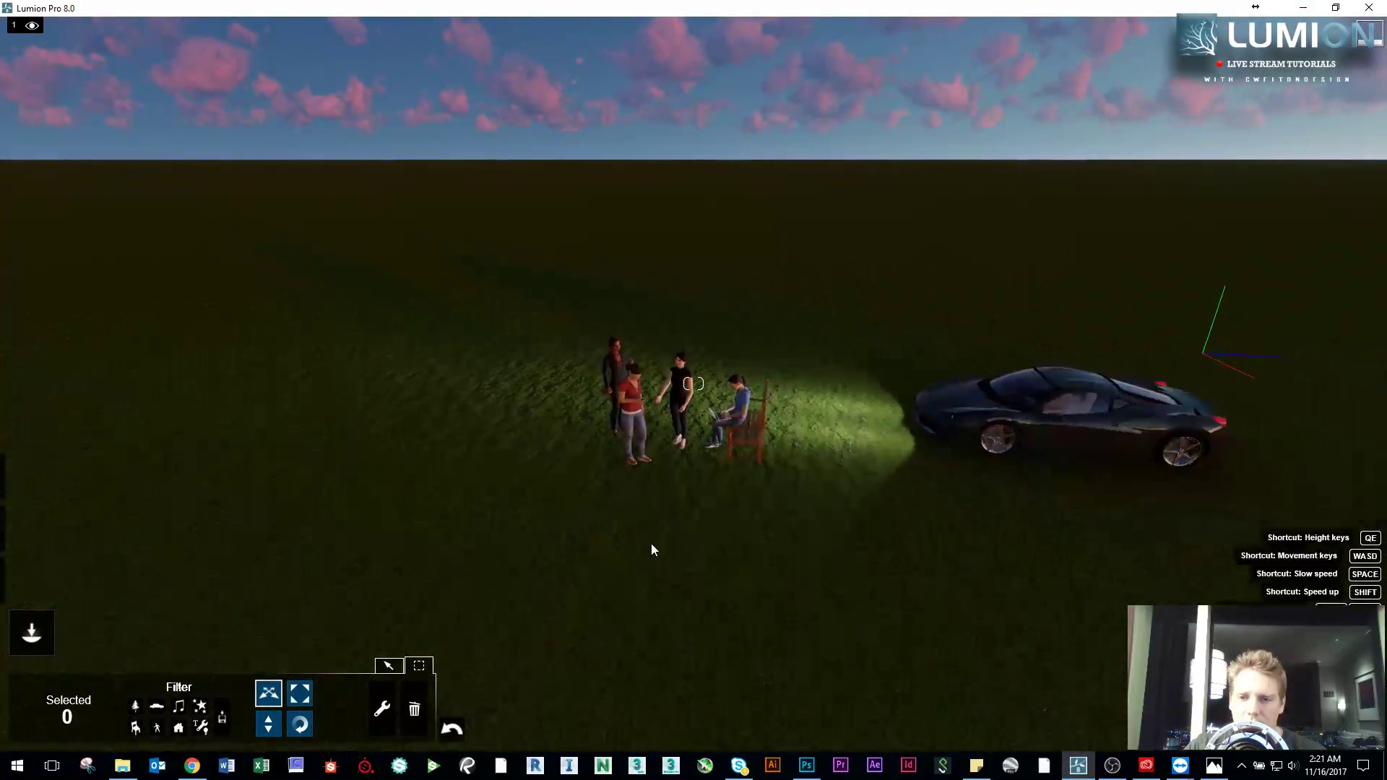
scroll(652, 543, up, 5)
scroll(743, 551, up, 3)
scroll(765, 530, down, 4)
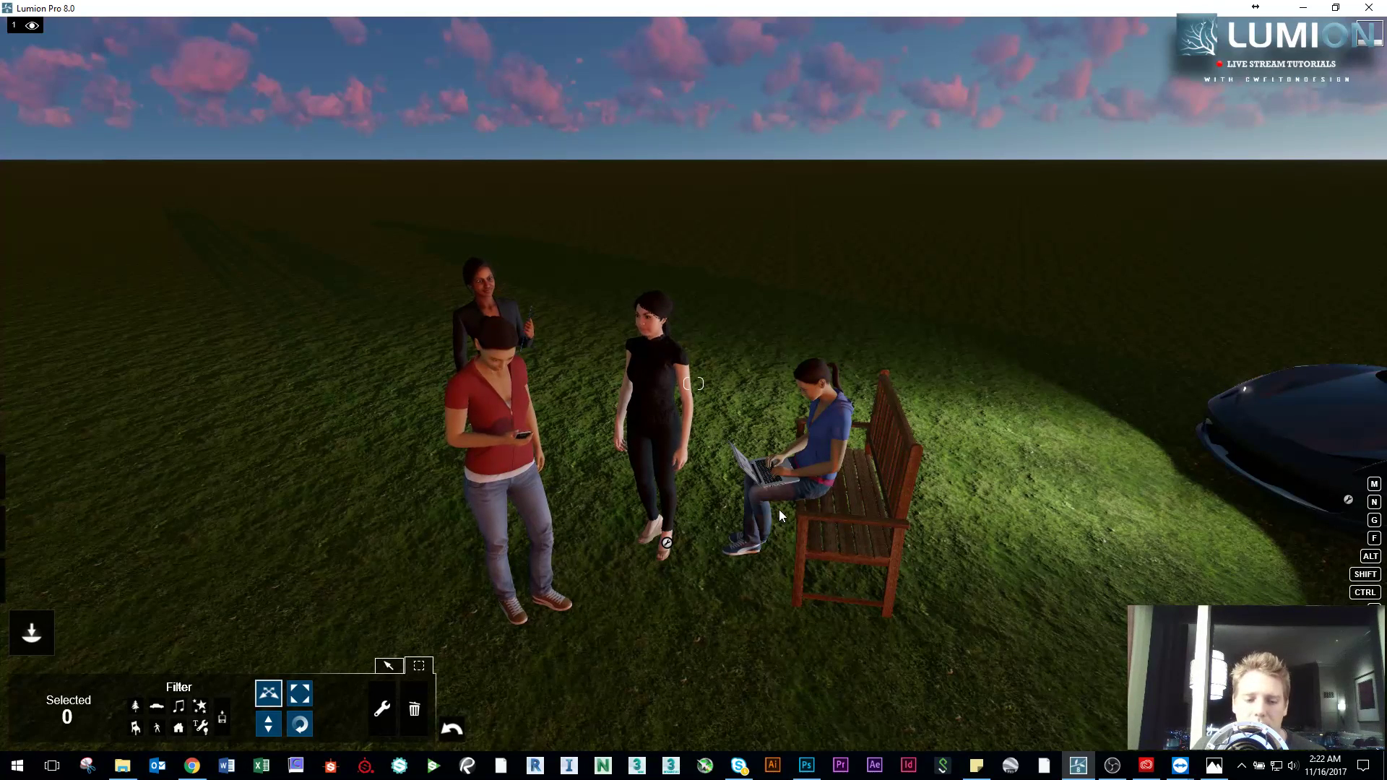
scroll(787, 500, down, 3)
right_drag(787, 500, 799, 493)
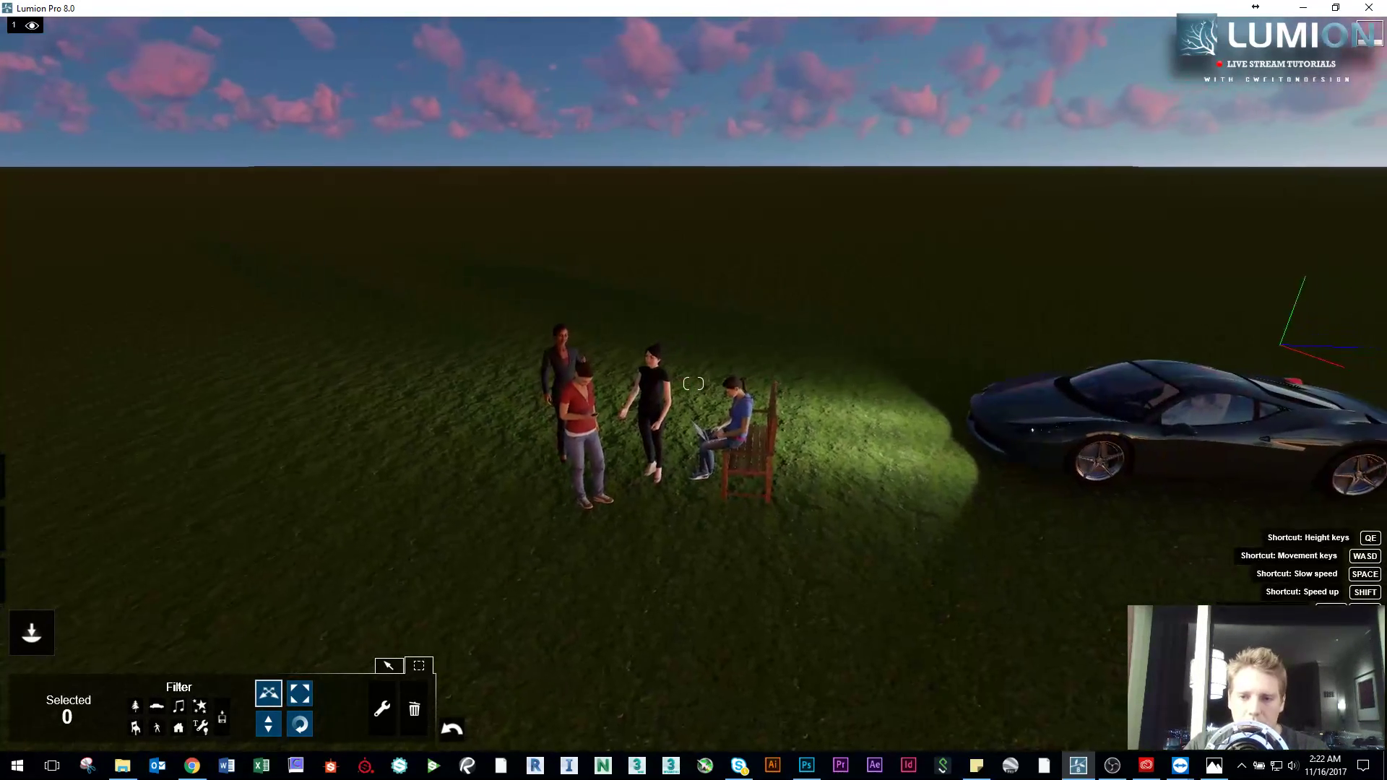
scroll(798, 492, down, 3)
scroll(798, 494, up, 2)
scroll(799, 494, up, 4)
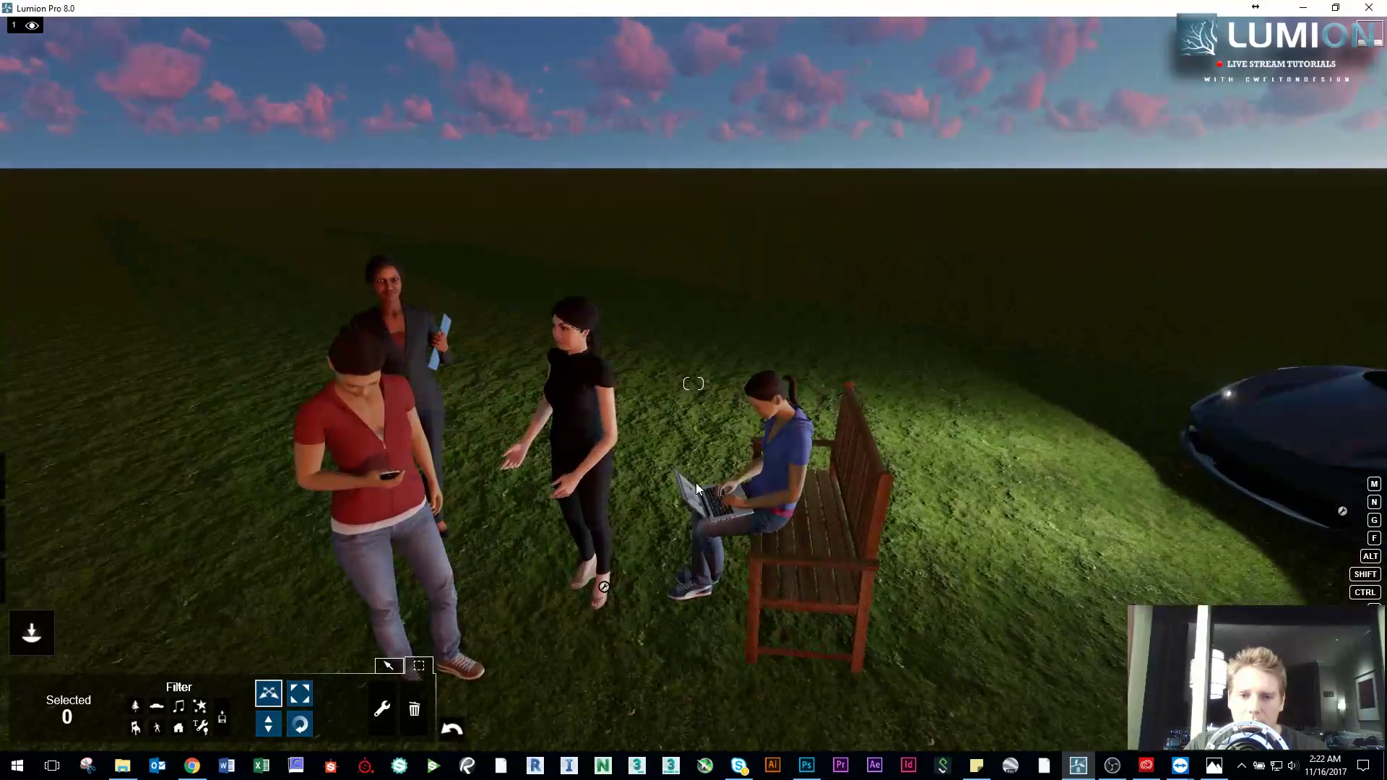
scroll(696, 483, down, 4)
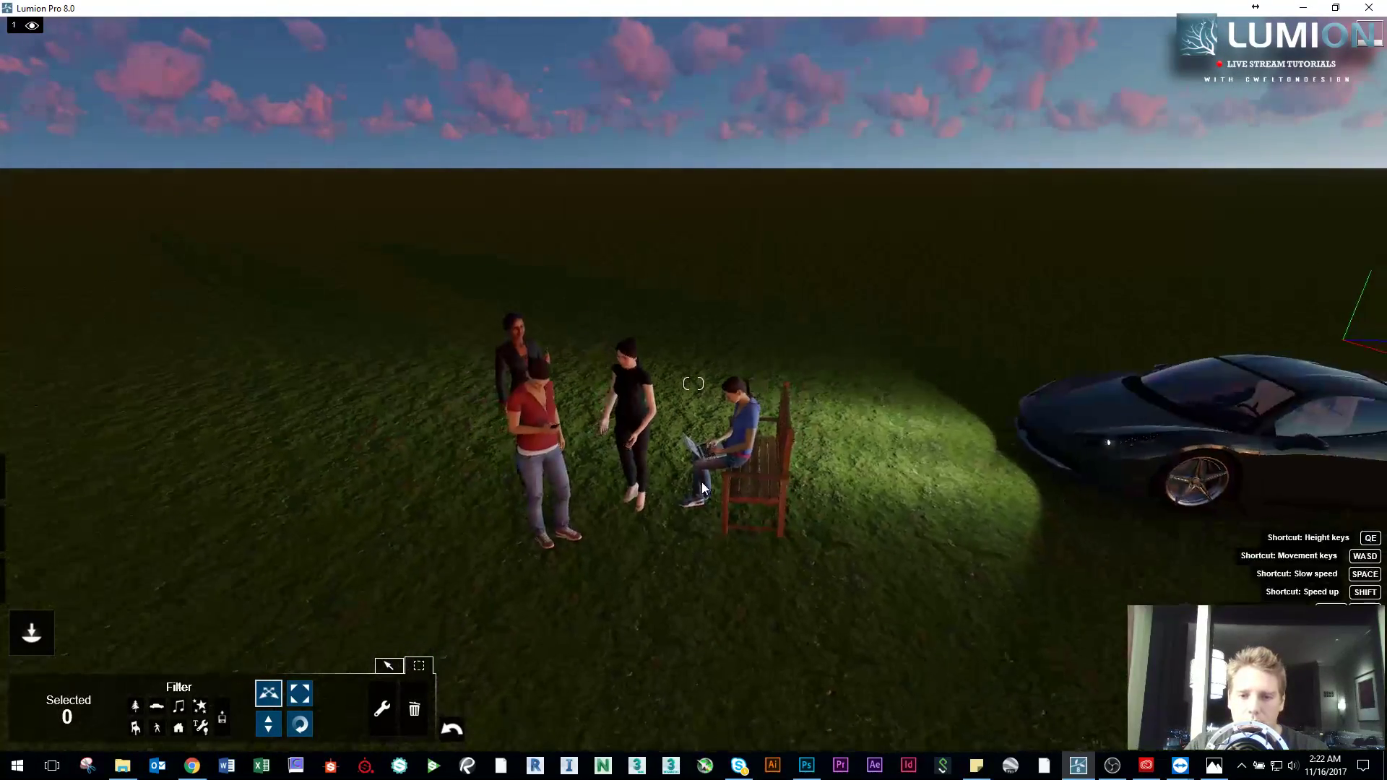
scroll(700, 482, up, 6)
scroll(701, 482, down, 6)
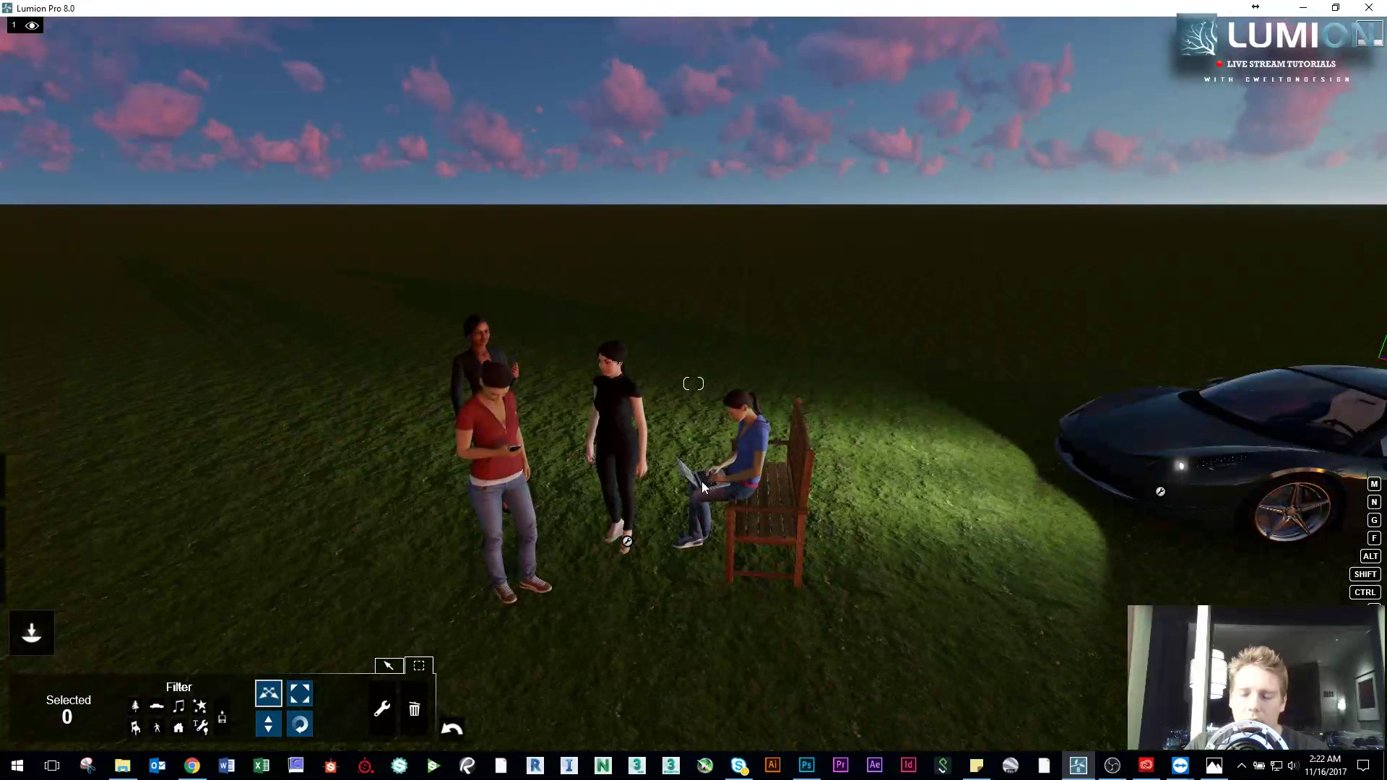